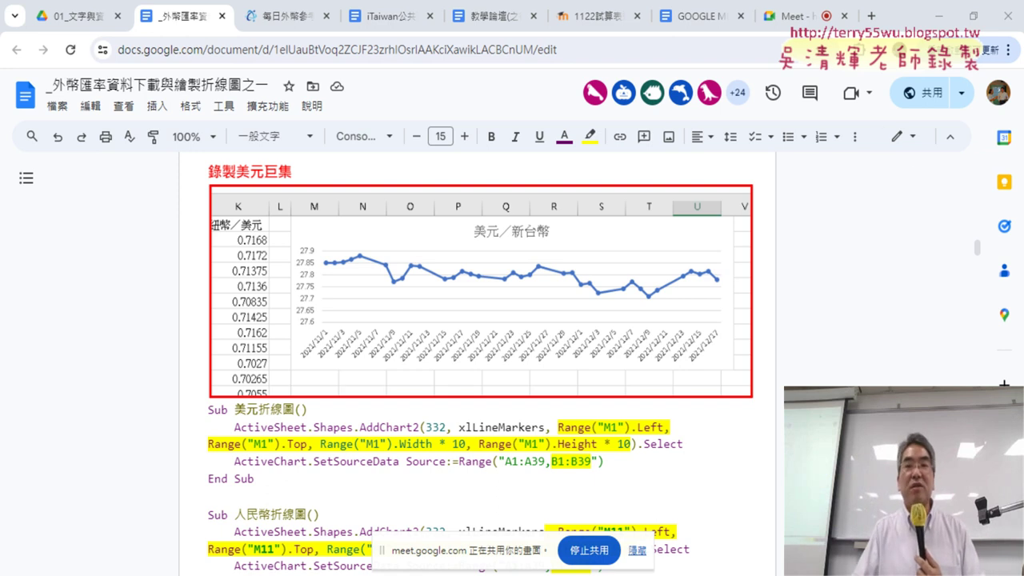
# - Minimize the Google Docs macro notes to reveal the Excel exchange-rate workbook 活頁簿1
pyautogui.click(939, 16)
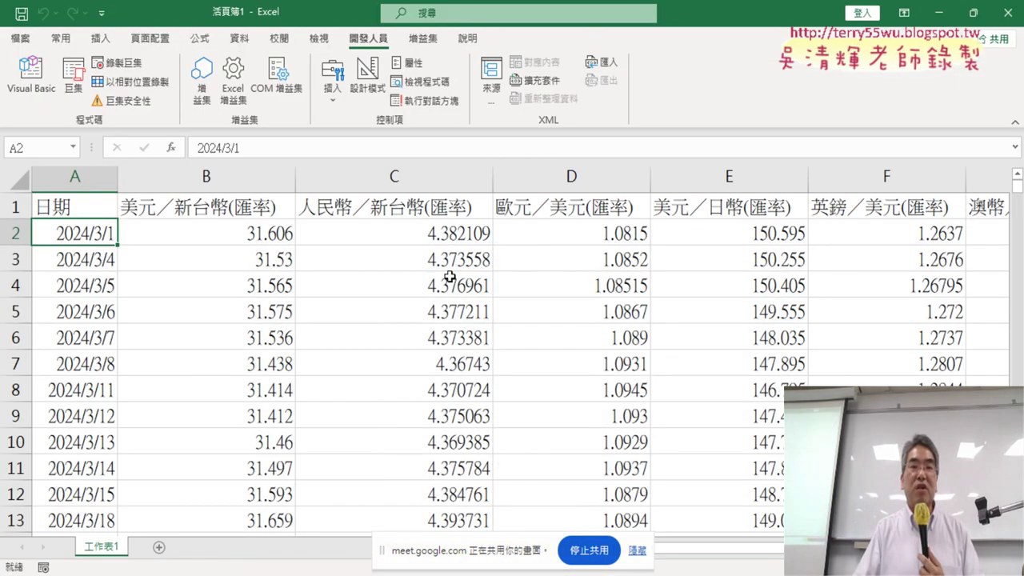
# - Narrow column A, then briefly open the VBA editor and return to the sheet
pyautogui.click(341, 358)
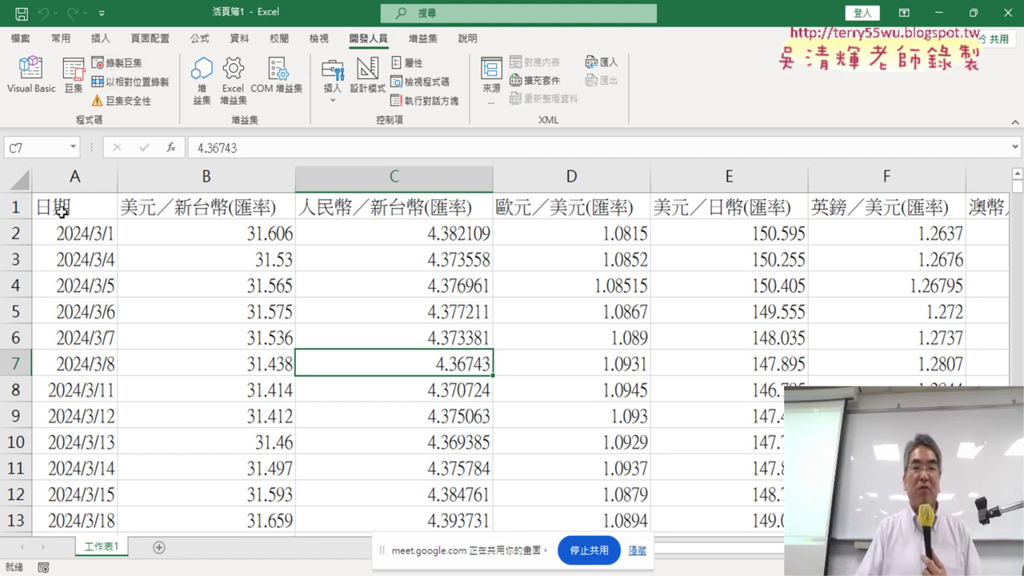
pyautogui.click(62, 211)
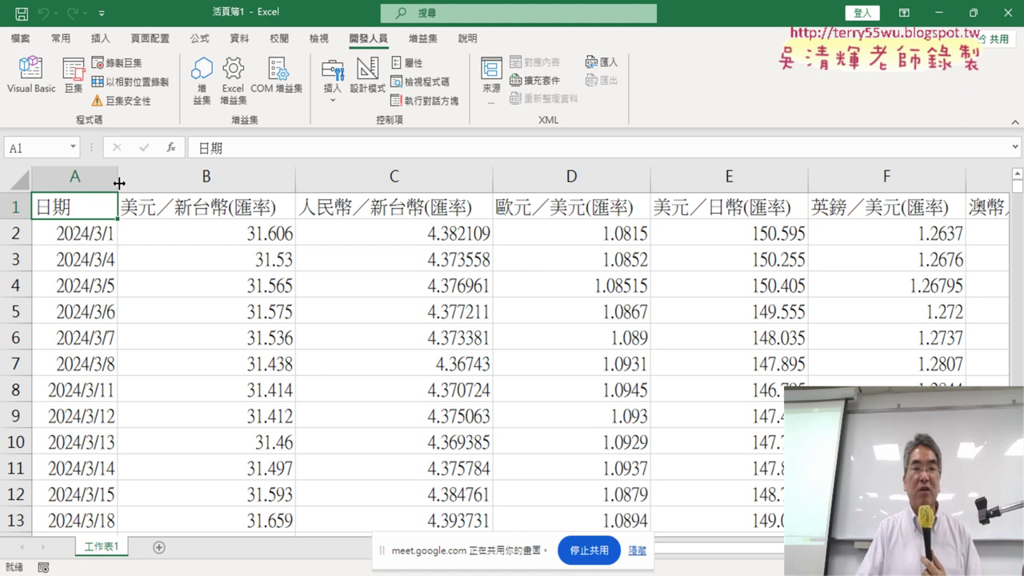
pyautogui.moveTo(119, 178); pyautogui.dragTo(96, 189)
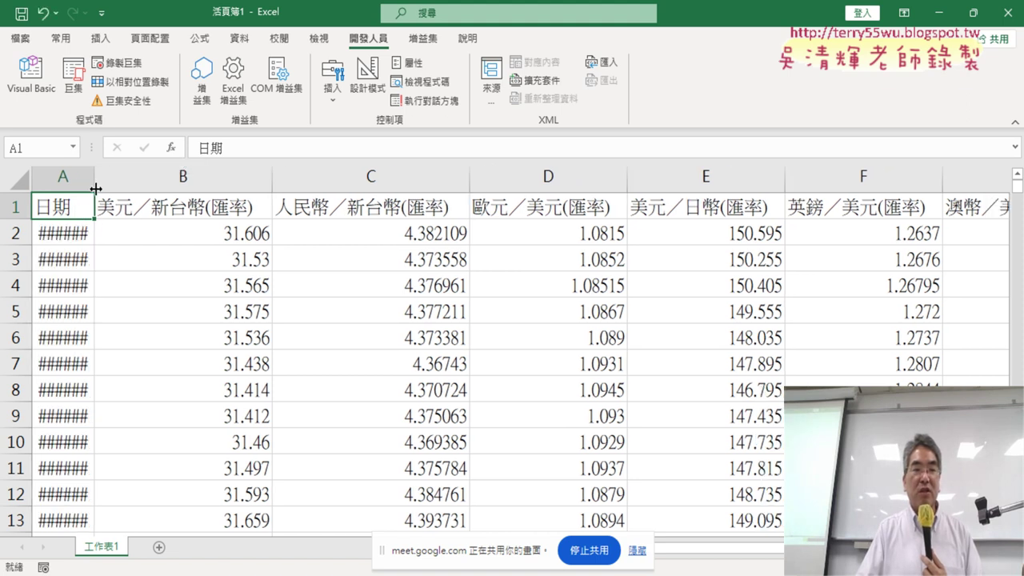
pyautogui.click(31, 76)
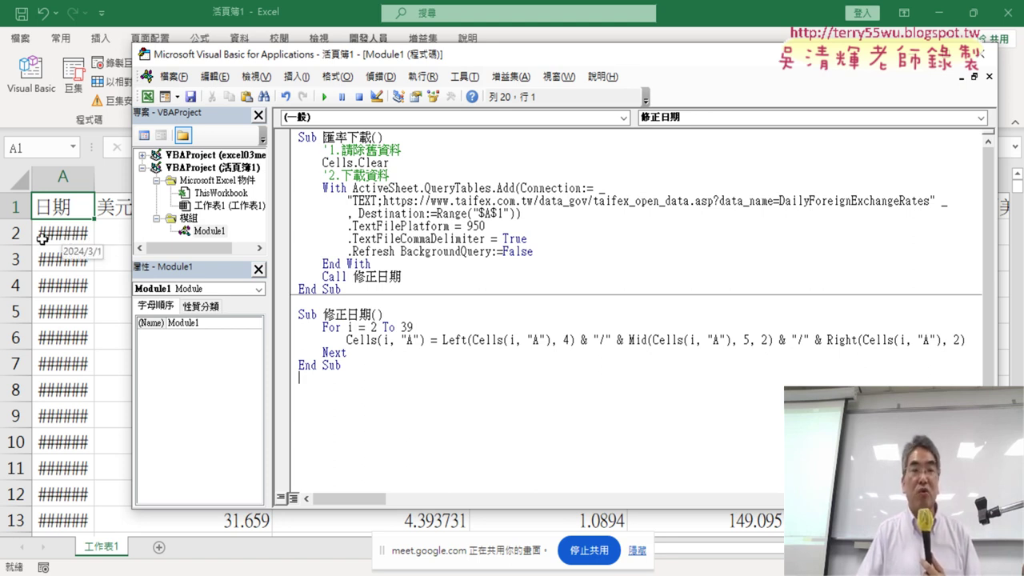
pyautogui.click(96, 179)
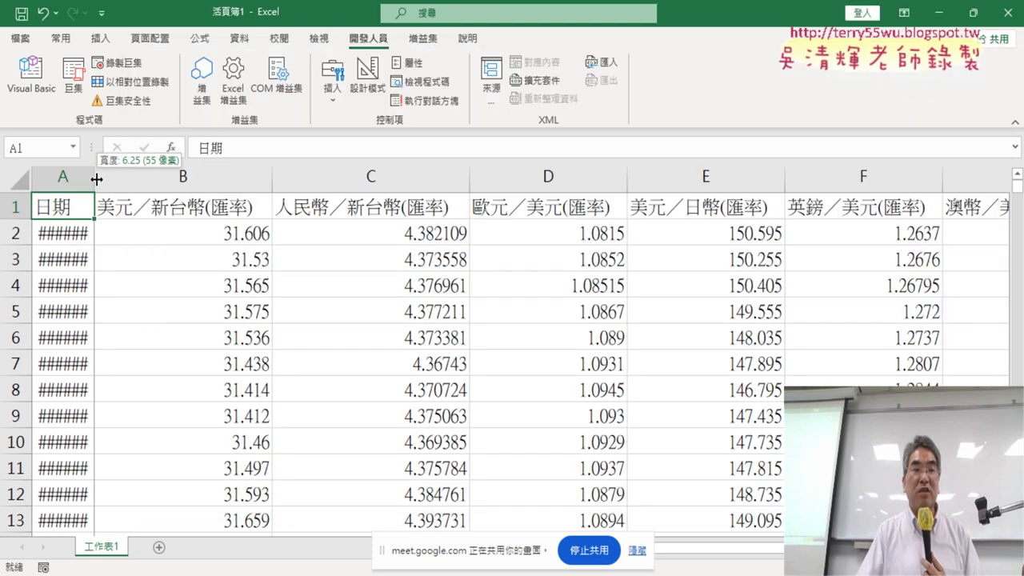
# - Resize and auto-fit column A several times, leaving it at width 6.25 showing ######
pyautogui.moveTo(96, 179)
pyautogui.mouseDown()
pyautogui.moveTo(122, 178)
pyautogui.moveTo(69, 180)
pyautogui.mouseUp()
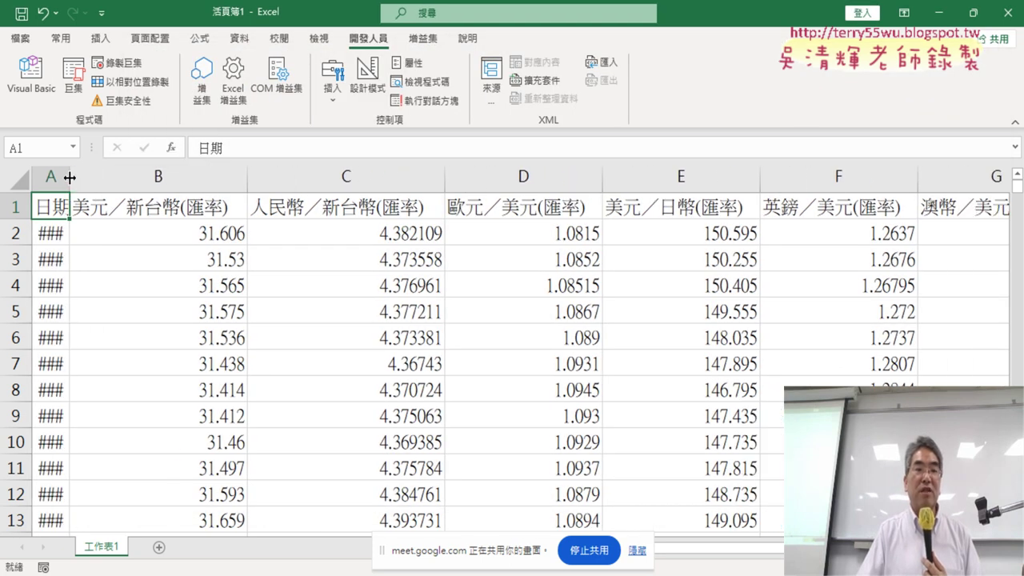
pyautogui.doubleClick(70, 177)
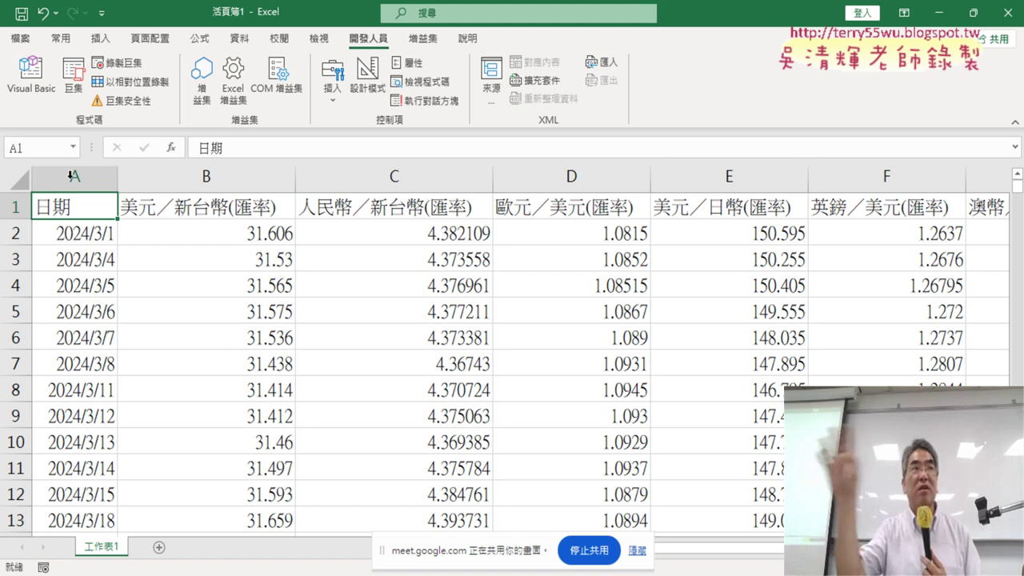
pyautogui.moveTo(118, 182); pyautogui.dragTo(73, 174)
pyautogui.doubleClick(74, 174)
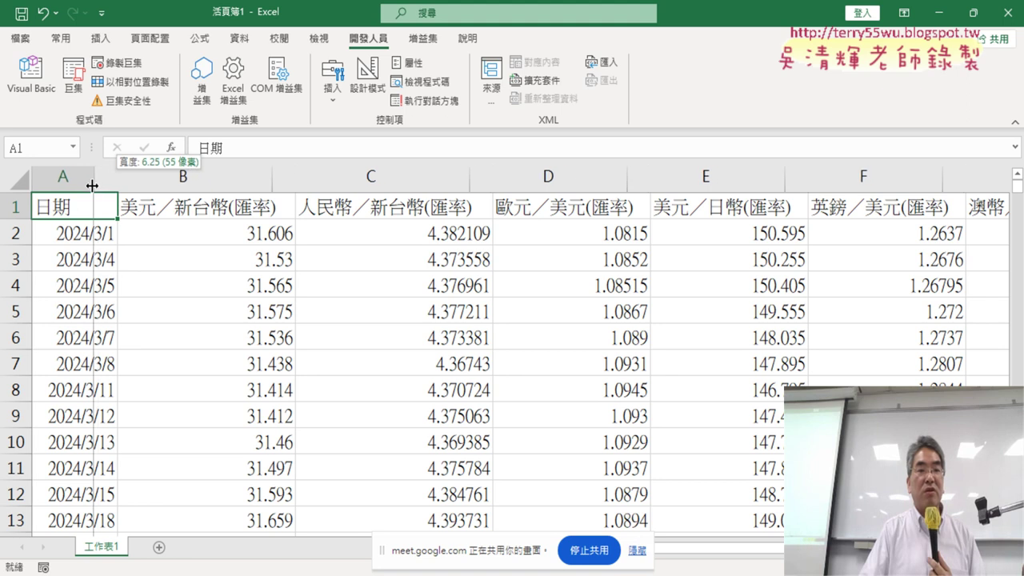
pyautogui.moveTo(116, 181); pyautogui.dragTo(94, 182)
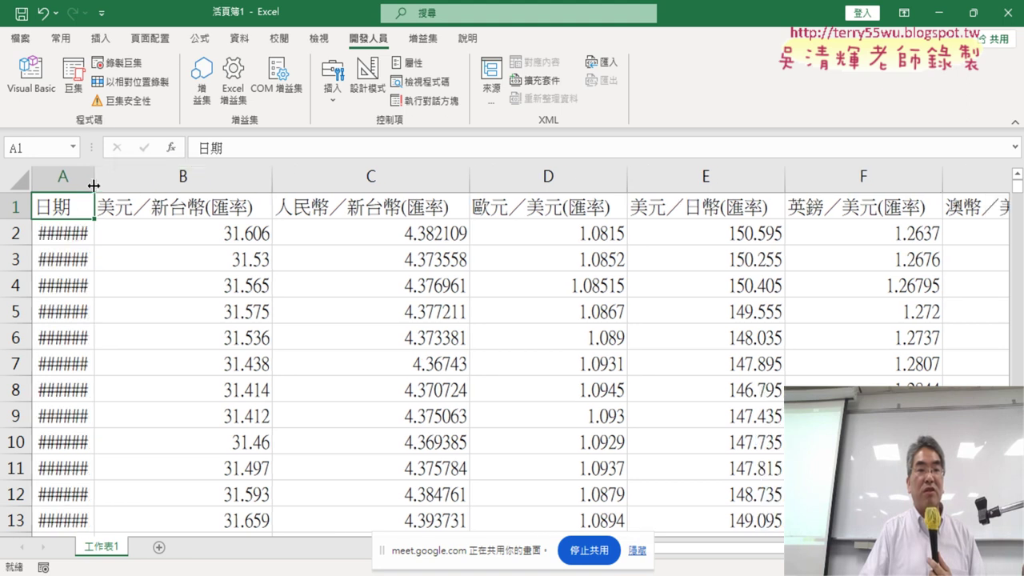
pyautogui.click(60, 38)
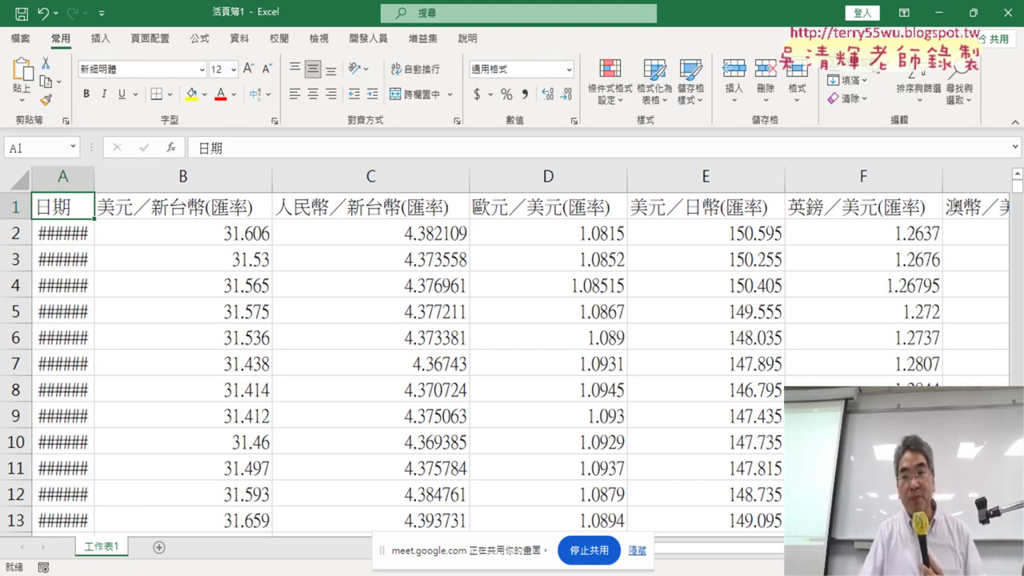
# - Auto-fit column A to show full dates, then open the VBA editor on Module1's 修正日期 code
pyautogui.click(793, 98)
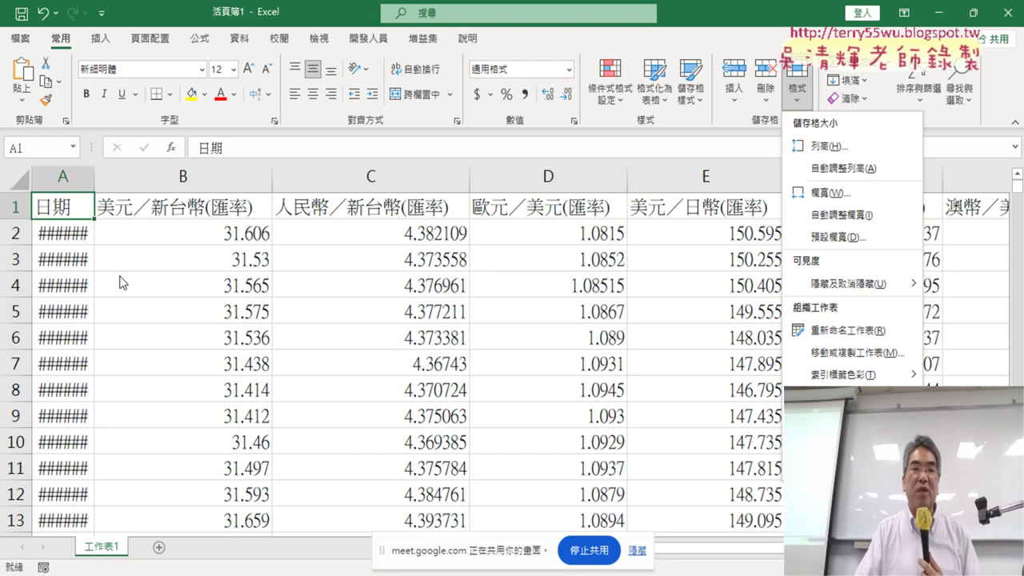
pyautogui.click(92, 176)
pyautogui.doubleClick(94, 173)
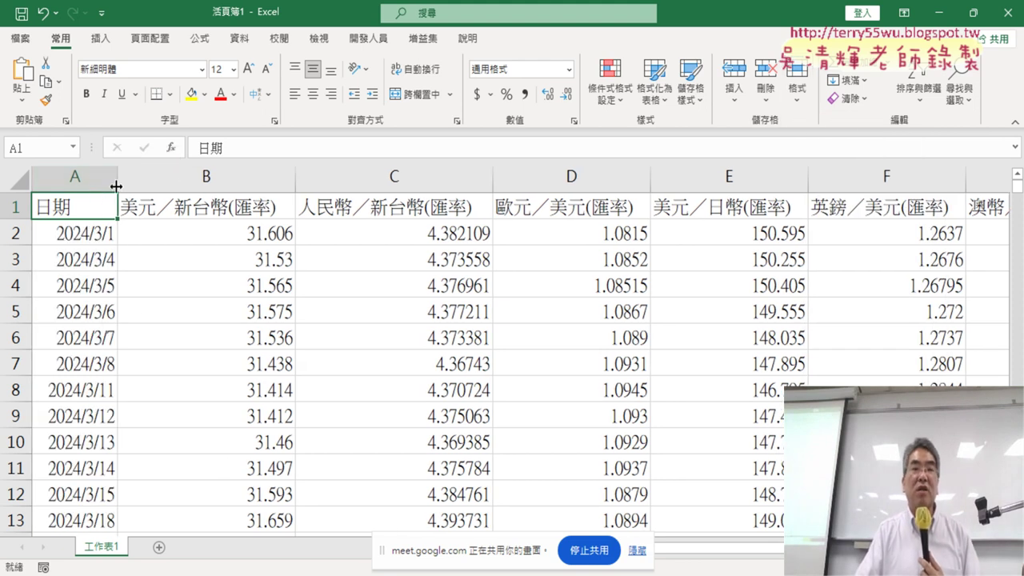
pyautogui.click(368, 37)
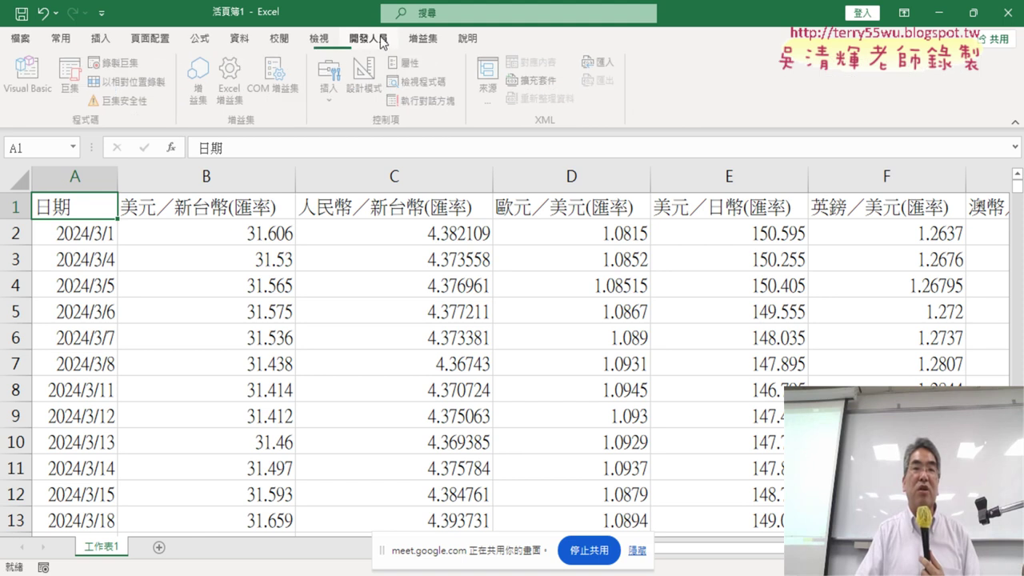
pyautogui.click(32, 76)
# - Insert a new line after Next in 修正日期 and enter columns.AutoFit from the member suggestions
pyautogui.click(368, 352)
pyautogui.press('Return')
pyautogui.write('c')
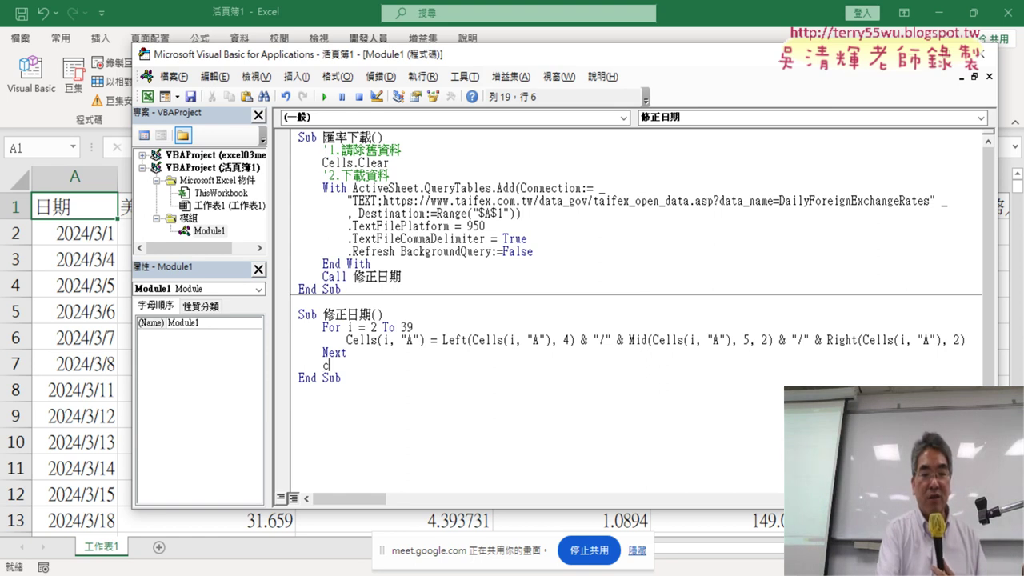
pyautogui.write('olu')
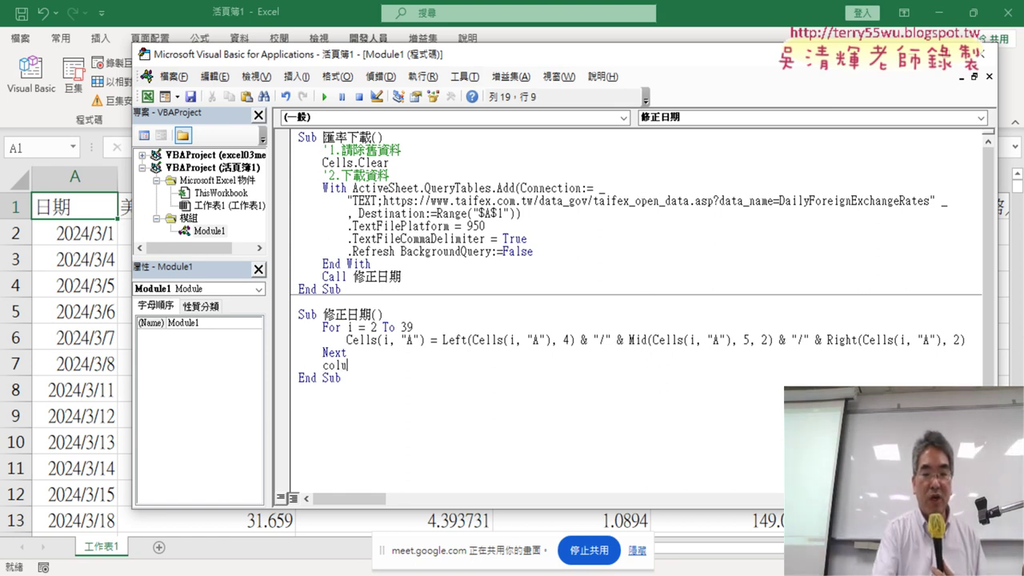
pyautogui.write('mn')
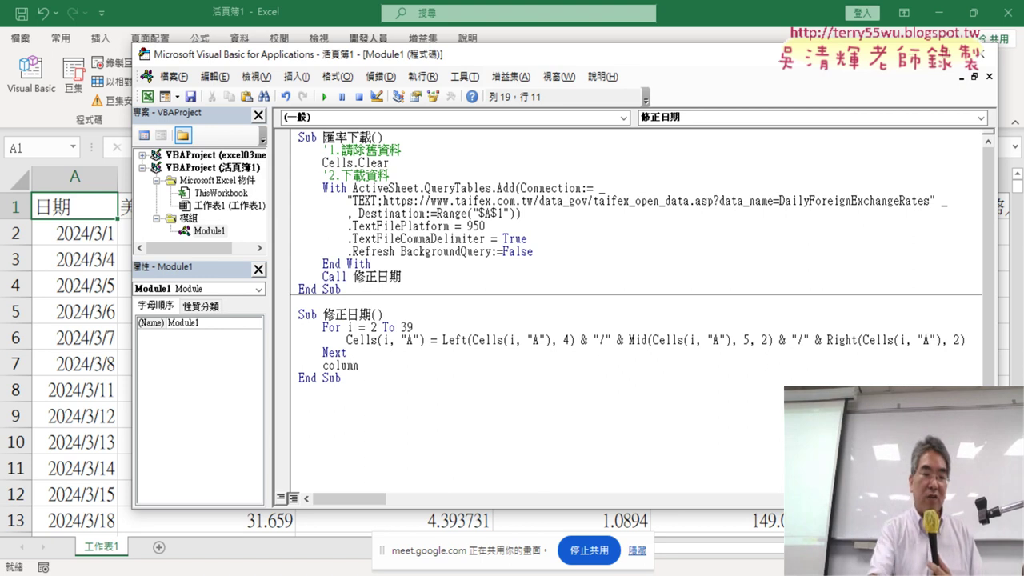
pyautogui.write('s')
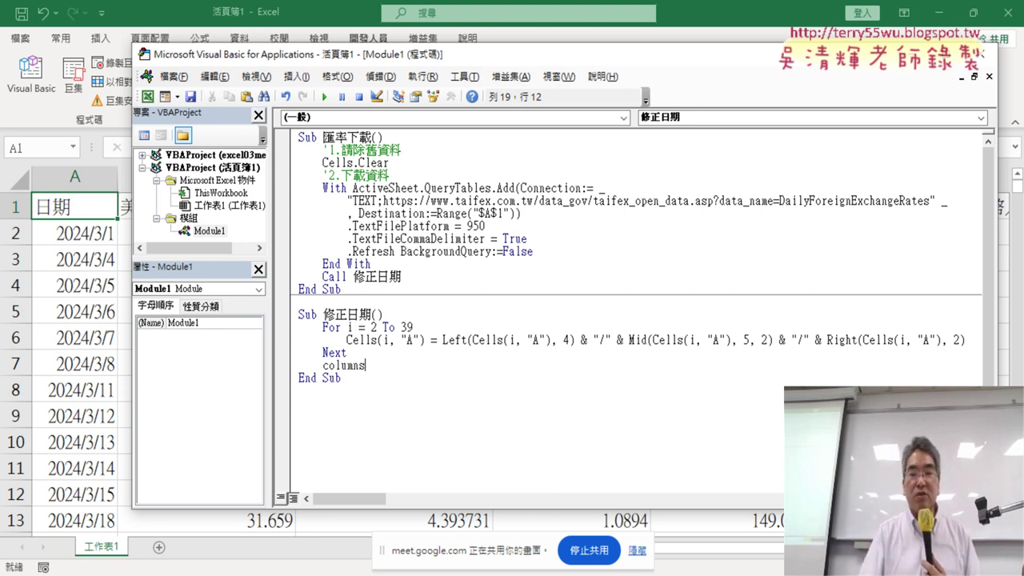
pyautogui.write('.')
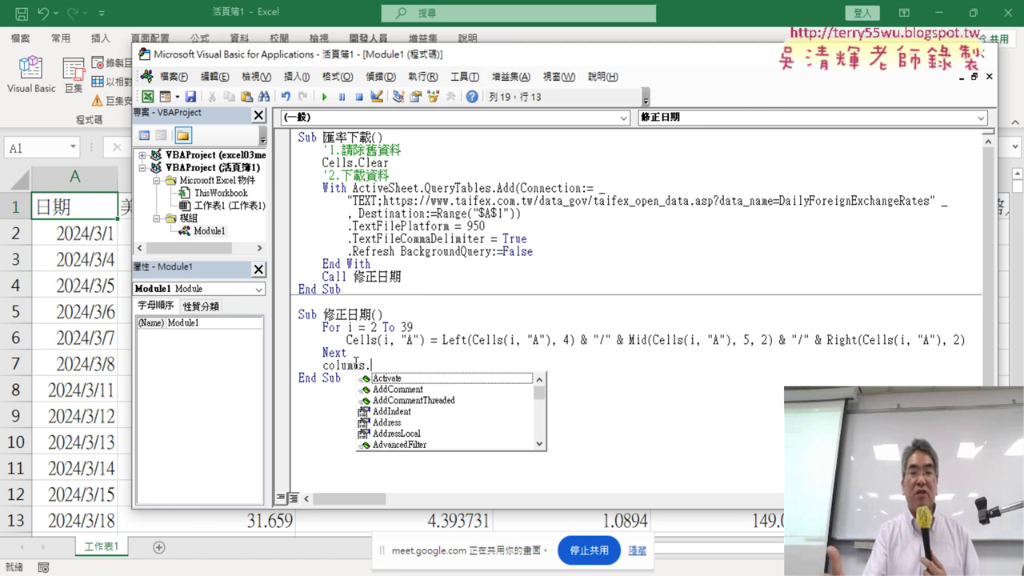
pyautogui.write('a')
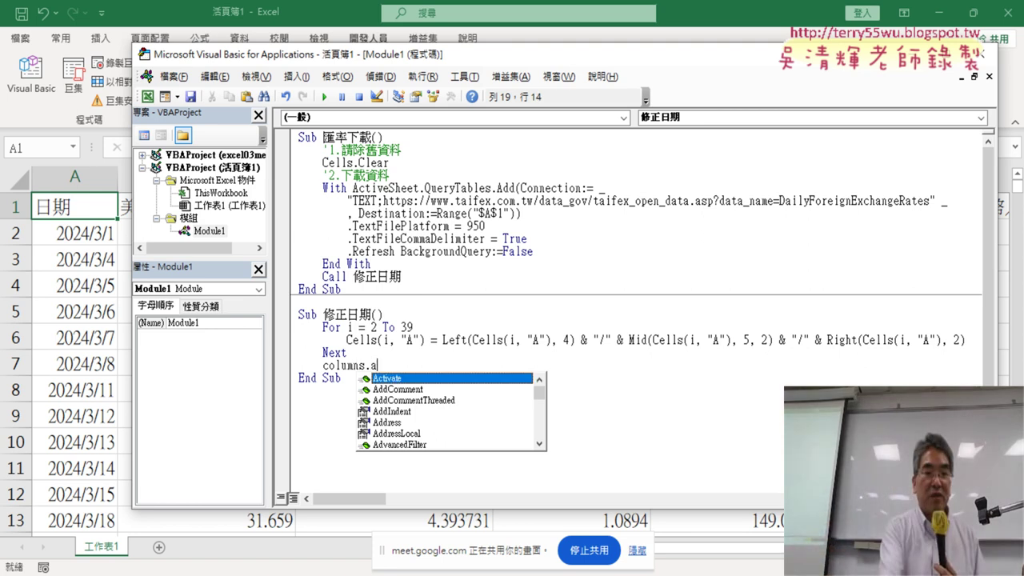
pyautogui.write('u')
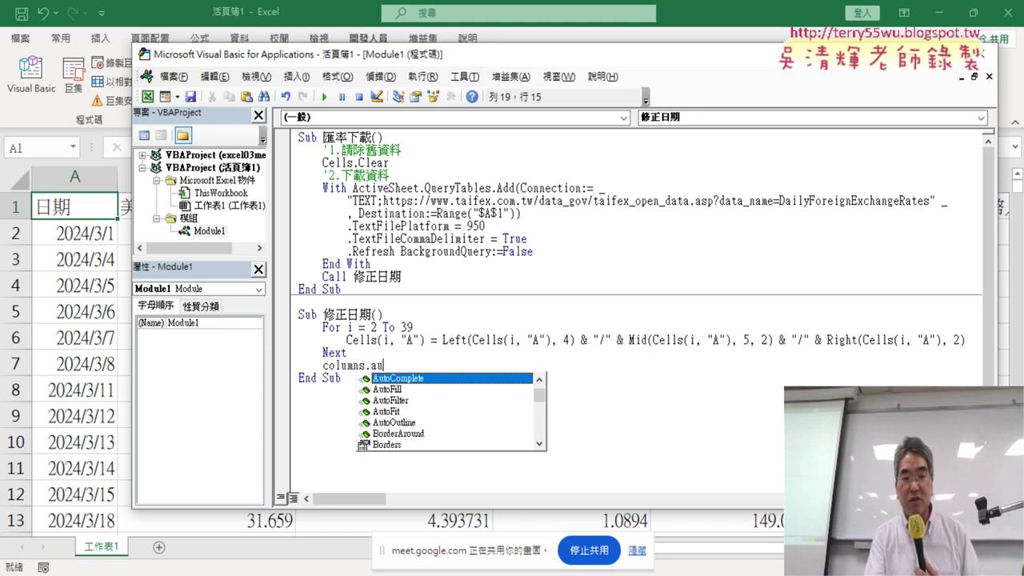
pyautogui.click(387, 389)
pyautogui.click(391, 400)
pyautogui.click(386, 411)
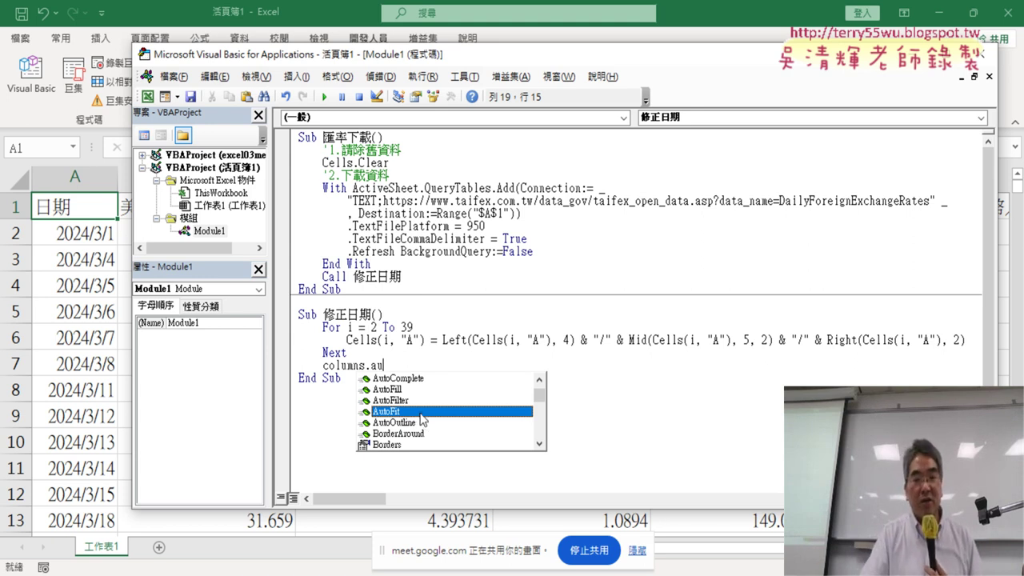
pyautogui.doubleClick(420, 412)
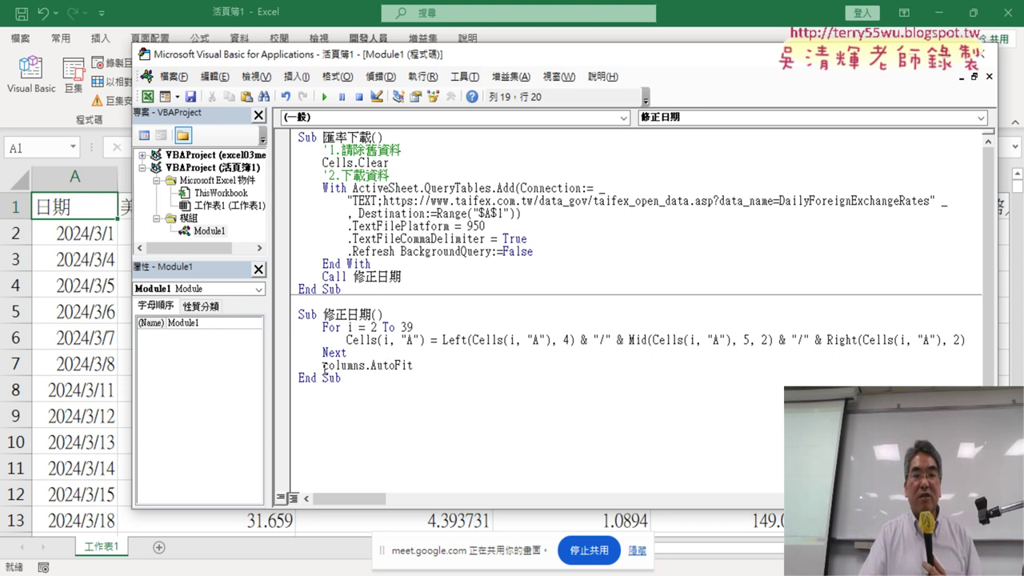
pyautogui.moveTo(323, 366); pyautogui.dragTo(414, 366)
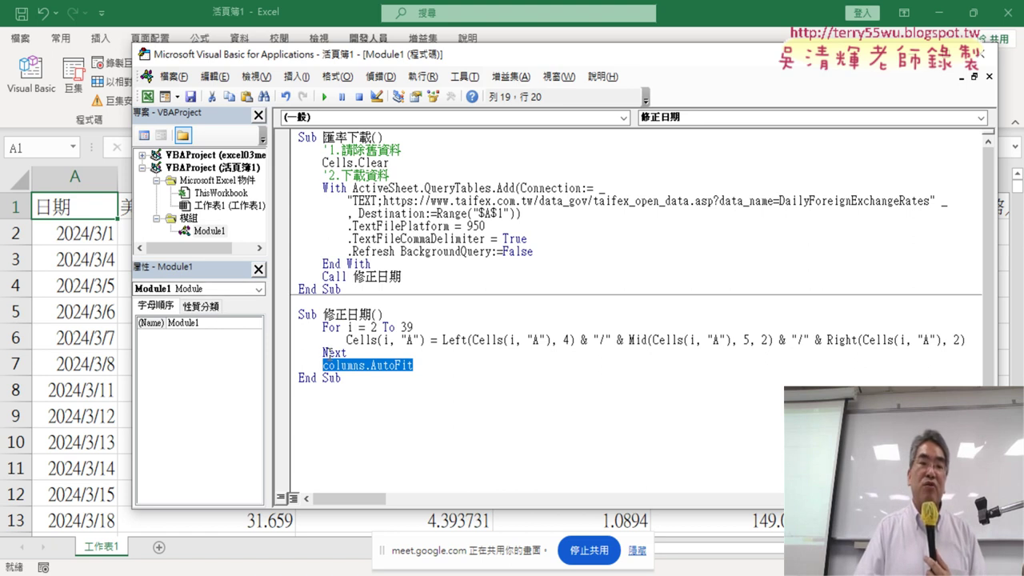
# - Change the new line to Columns("A").AutoFit so only column A is auto-fitted
pyautogui.click(368, 367)
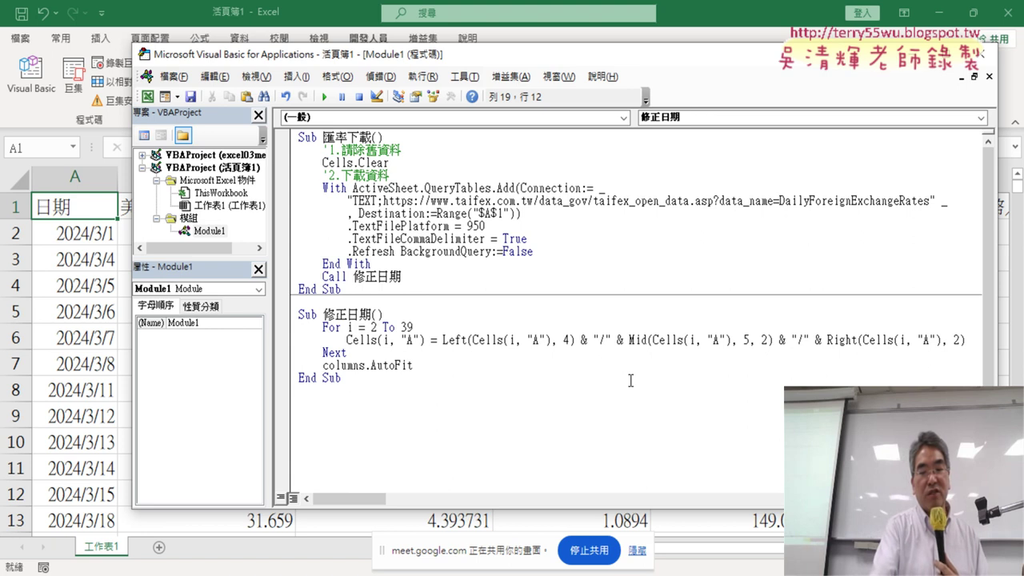
pyautogui.write('()')
pyautogui.press('Left')
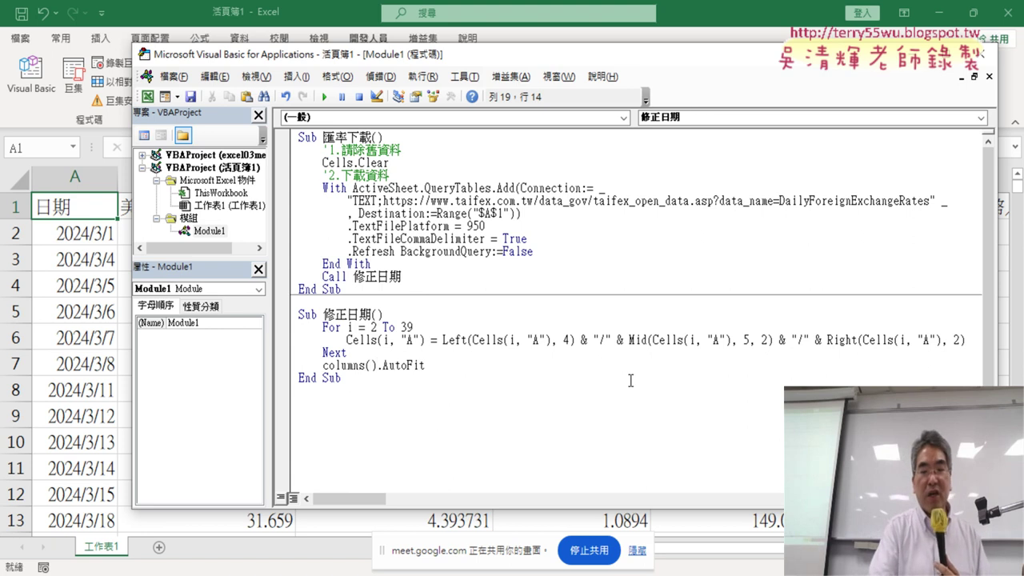
pyautogui.write('""')
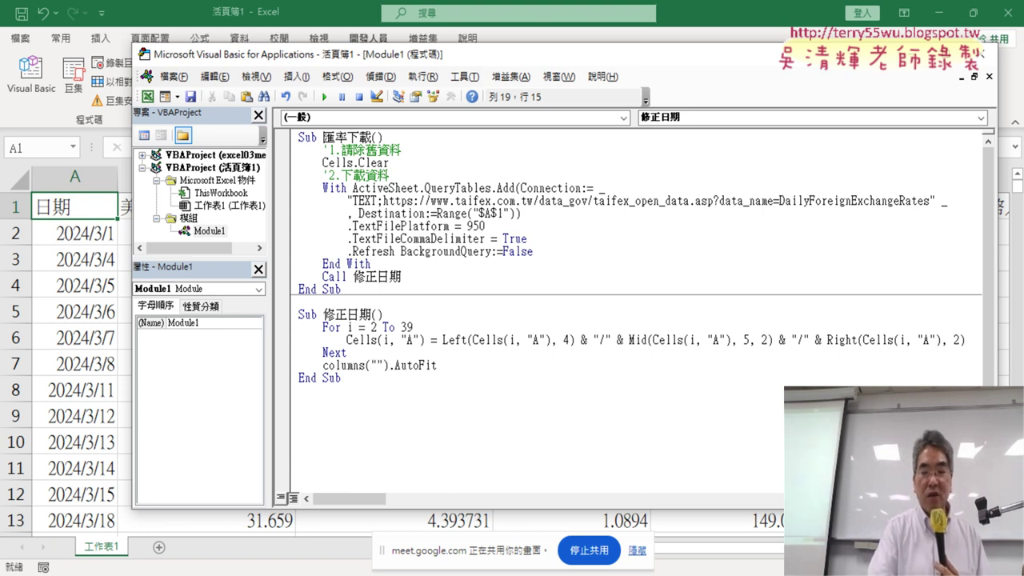
pyautogui.press('Left')
pyautogui.write('A')
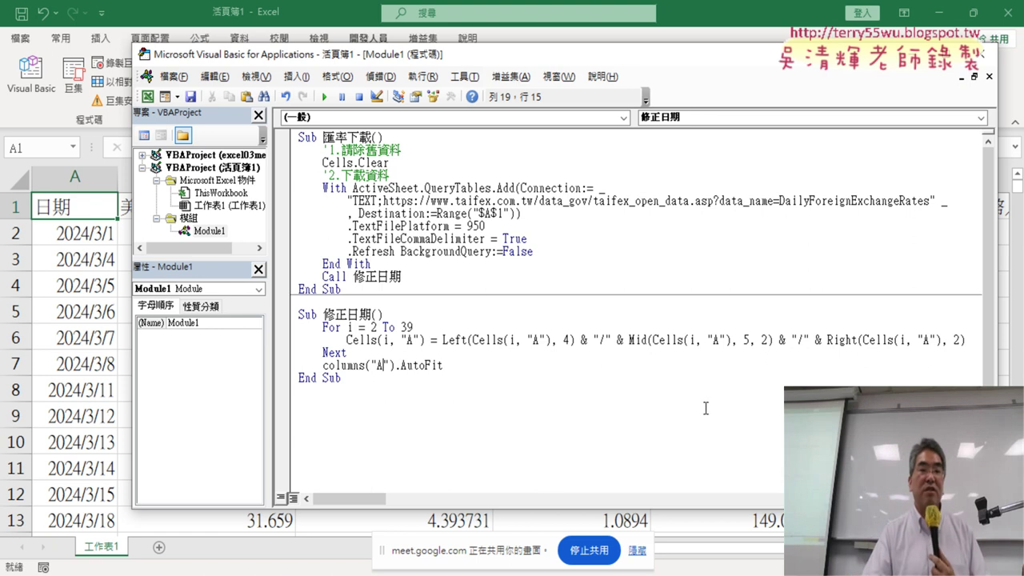
pyautogui.click(632, 411)
# - Leave the VBA editor and return to 工作表1, where column A shows full dates like 2024/3/4
pyautogui.moveTo(470, 365); pyautogui.dragTo(324, 367)
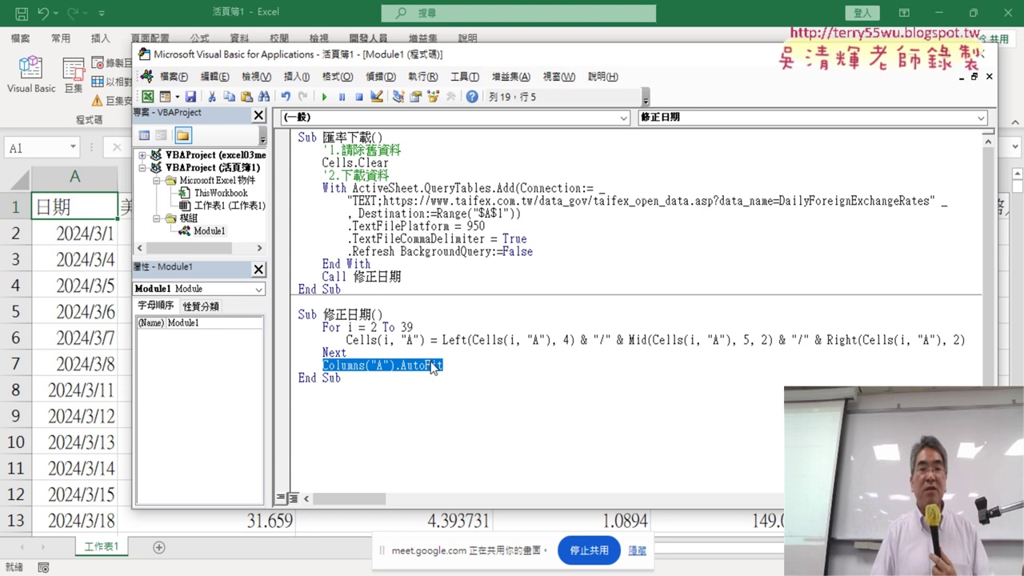
pyautogui.click(423, 439)
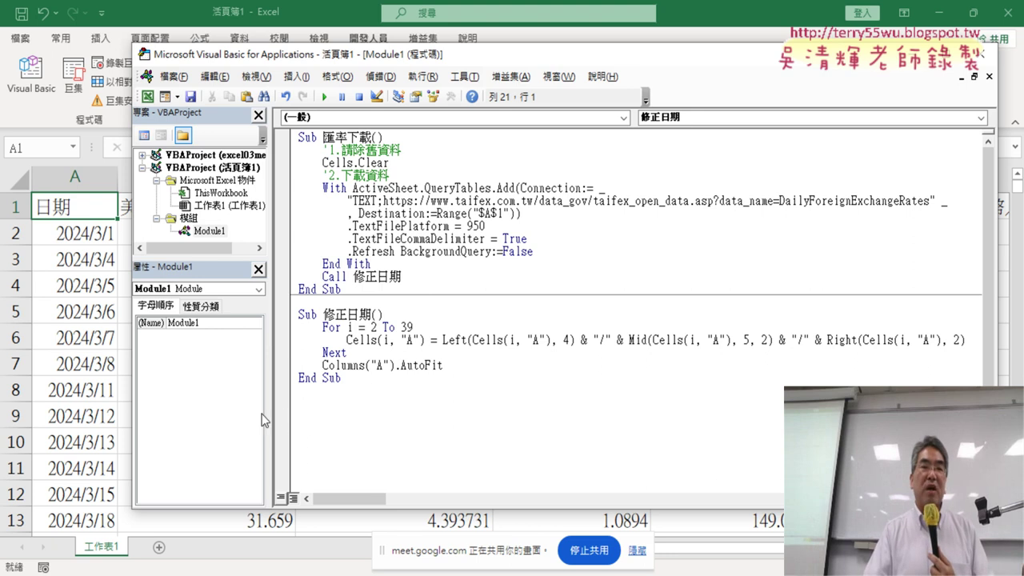
pyautogui.click(73, 264)
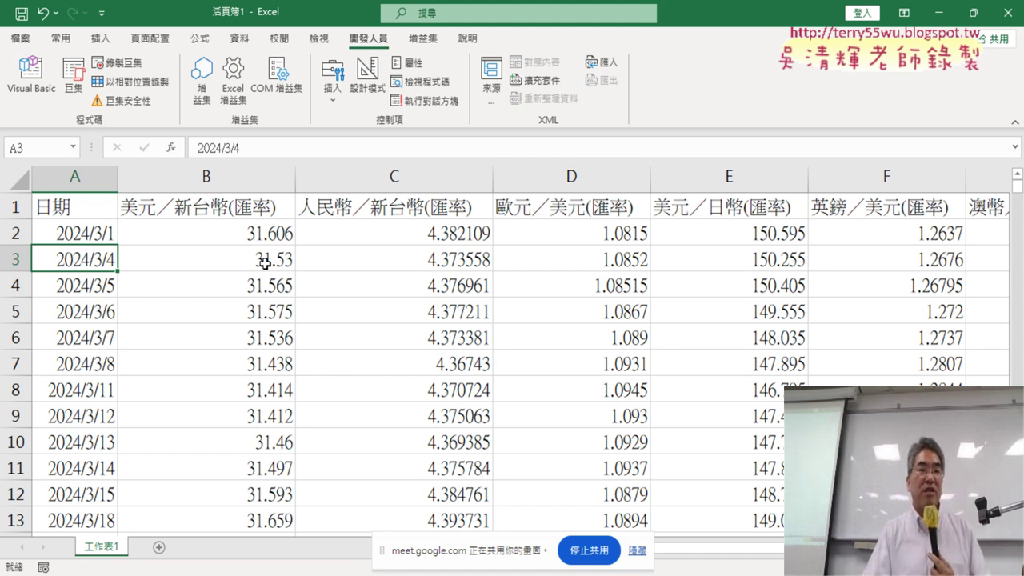
# - Select A1:B39, the dates and 美元／新台幣(匯率) rates, as the chart's source range
pyautogui.click(70, 207)
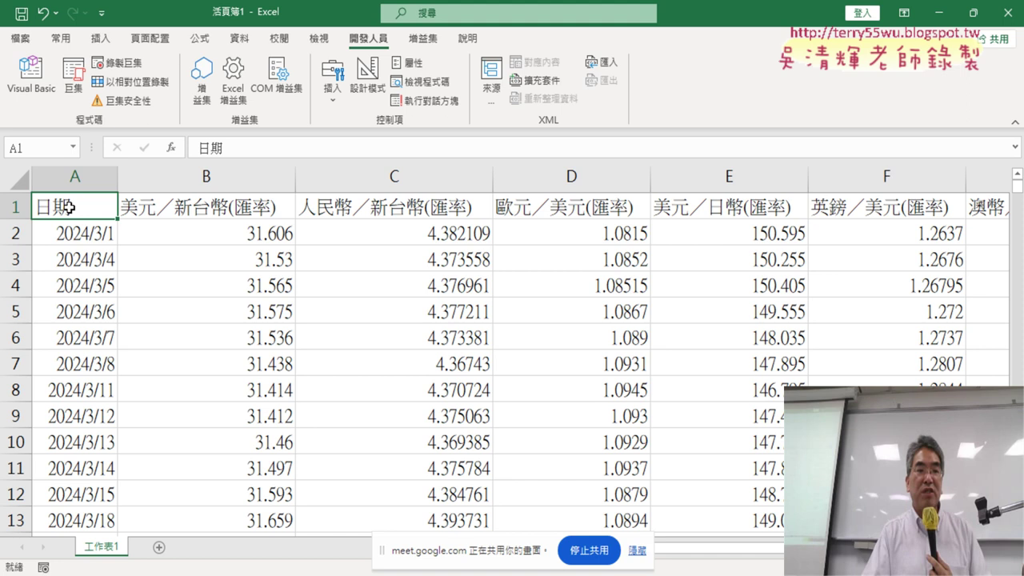
pyautogui.scroll(-8, 130, 290)
pyautogui.scroll(-5, 131, 288)
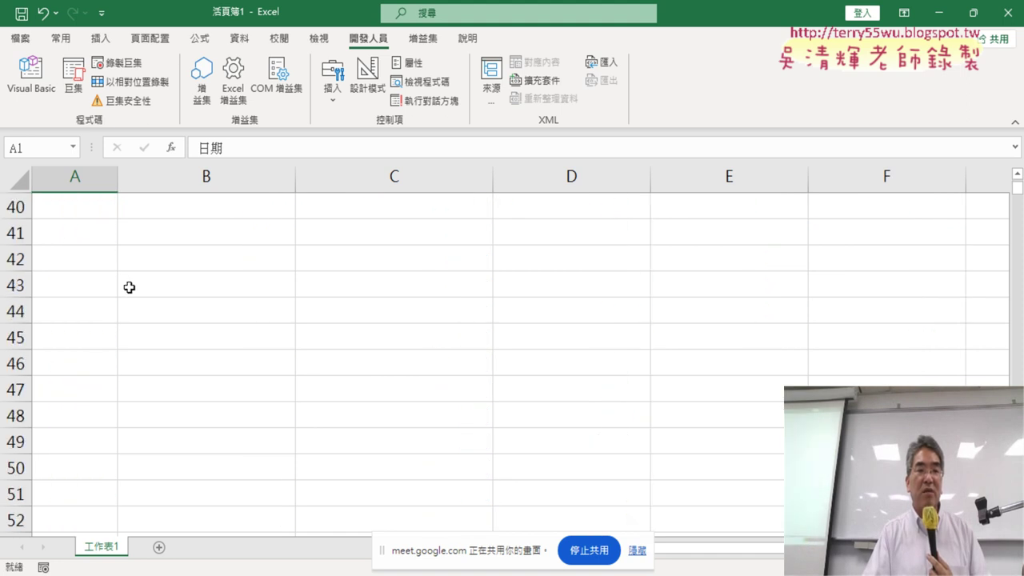
pyautogui.scroll(3, 128, 287)
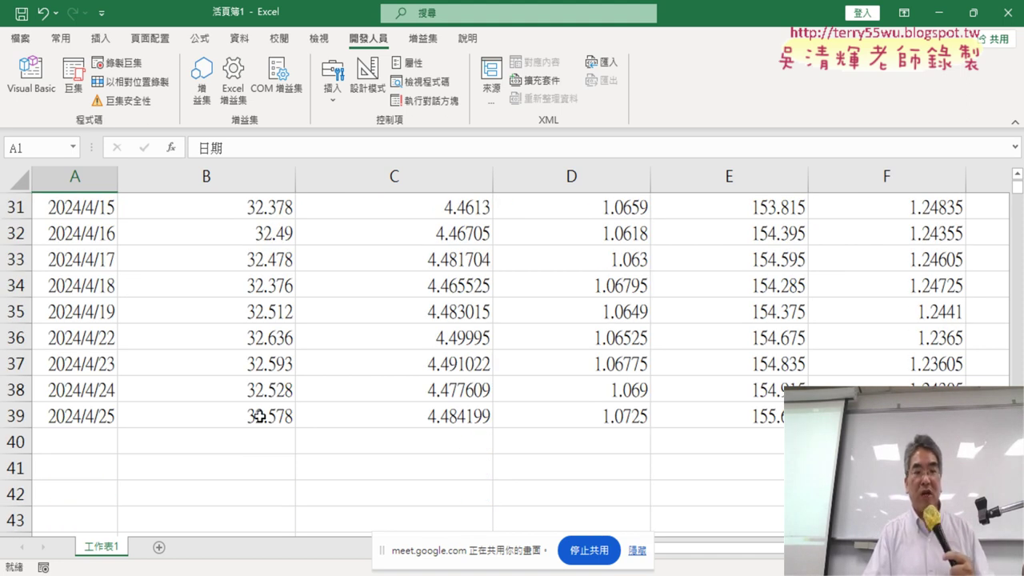
pyautogui.keyDown('shift'); pyautogui.click(258, 412); pyautogui.keyUp('shift')
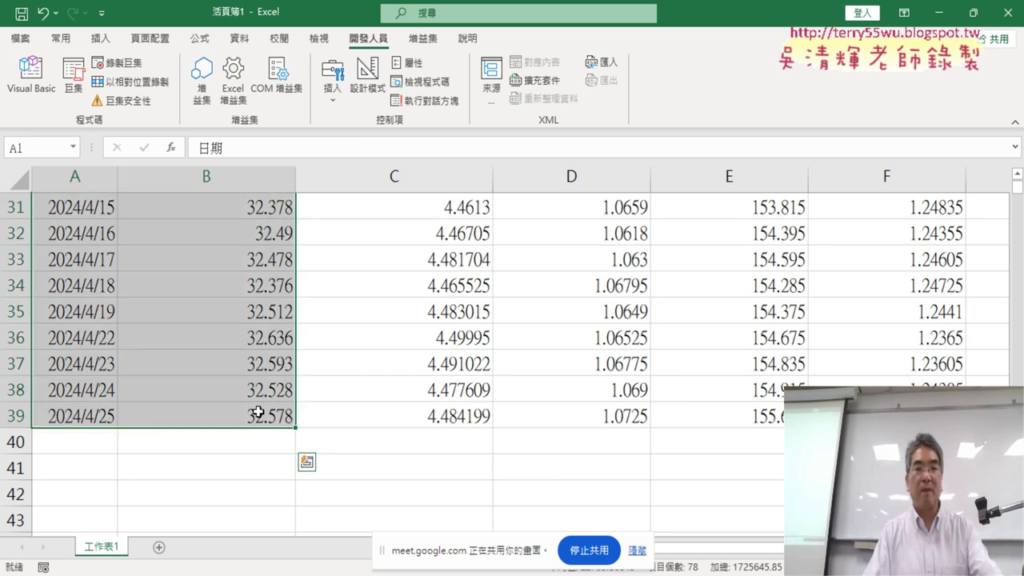
pyautogui.scroll(5, 253, 413)
pyautogui.scroll(5, 251, 414)
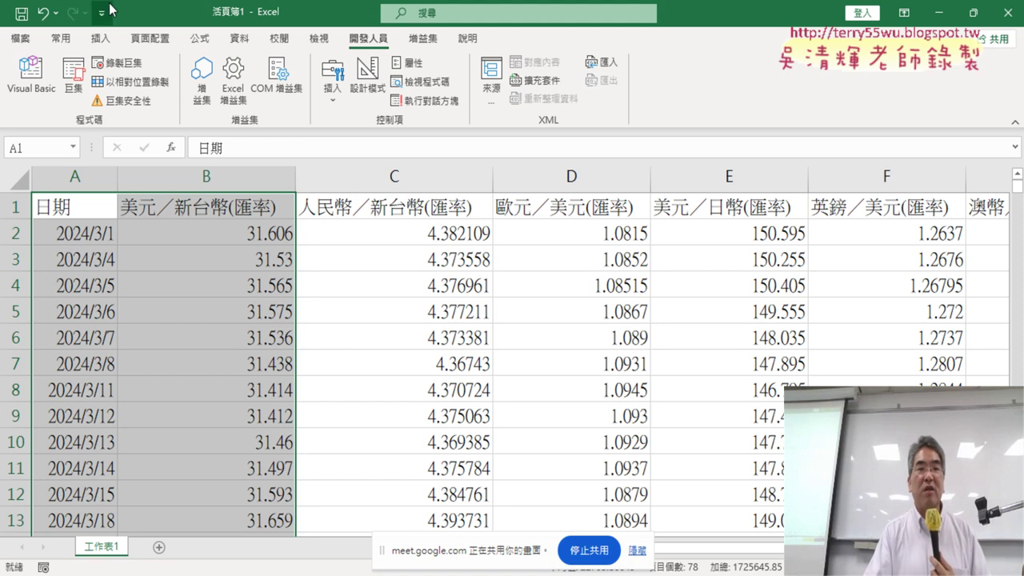
# - Start recording a macro named 美元折線圖 stored in This Workbook
pyautogui.click(122, 64)
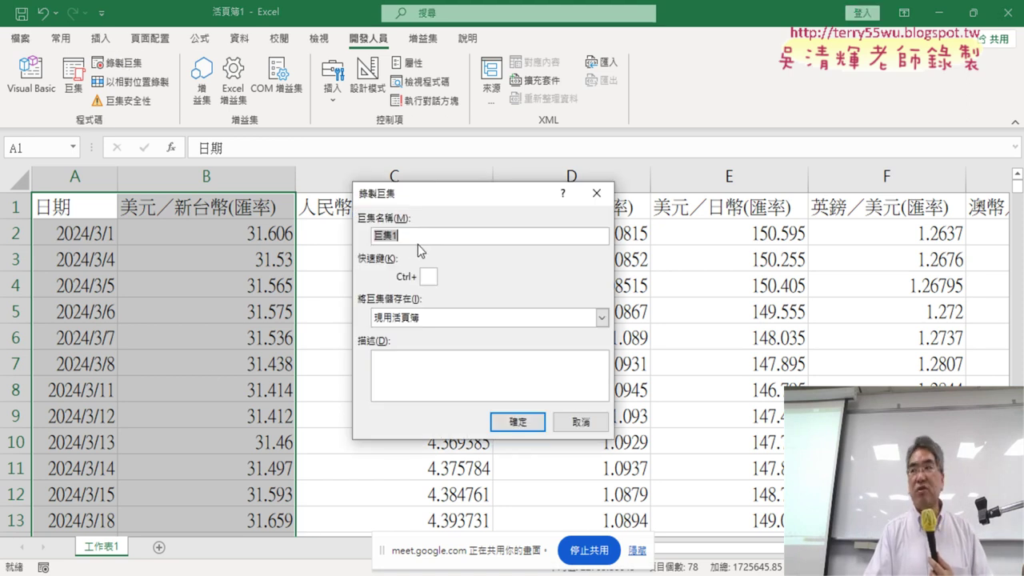
pyautogui.write('ㄇ')
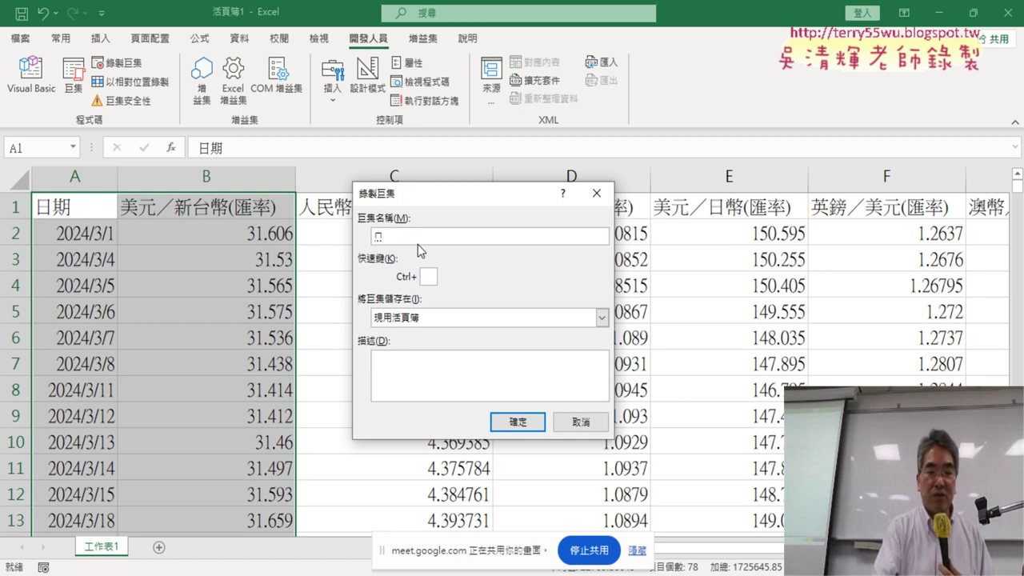
pyautogui.write('ㄟˇ')
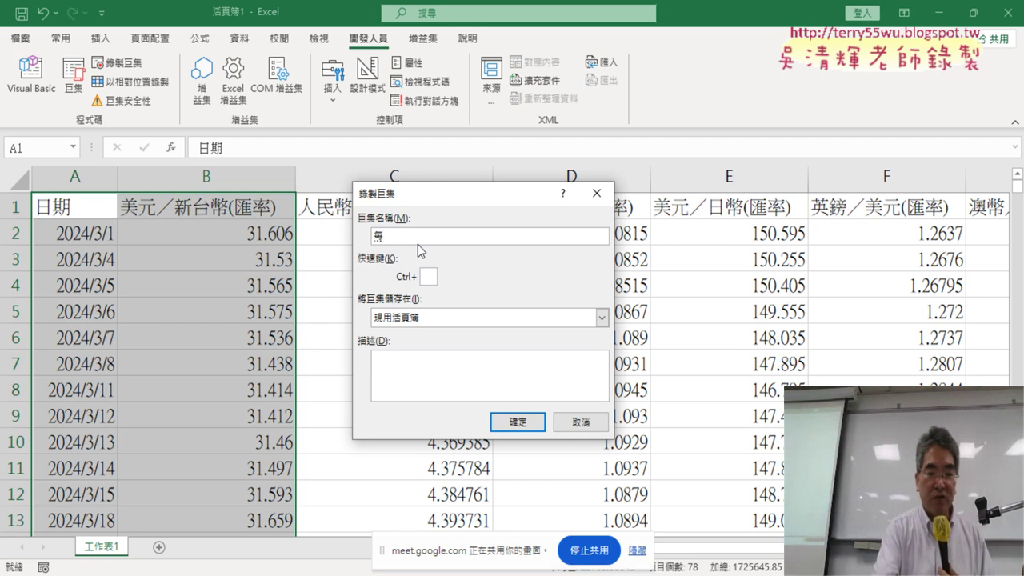
pyautogui.write('ㄩㄎˊ')
pyautogui.write('ㄓ')
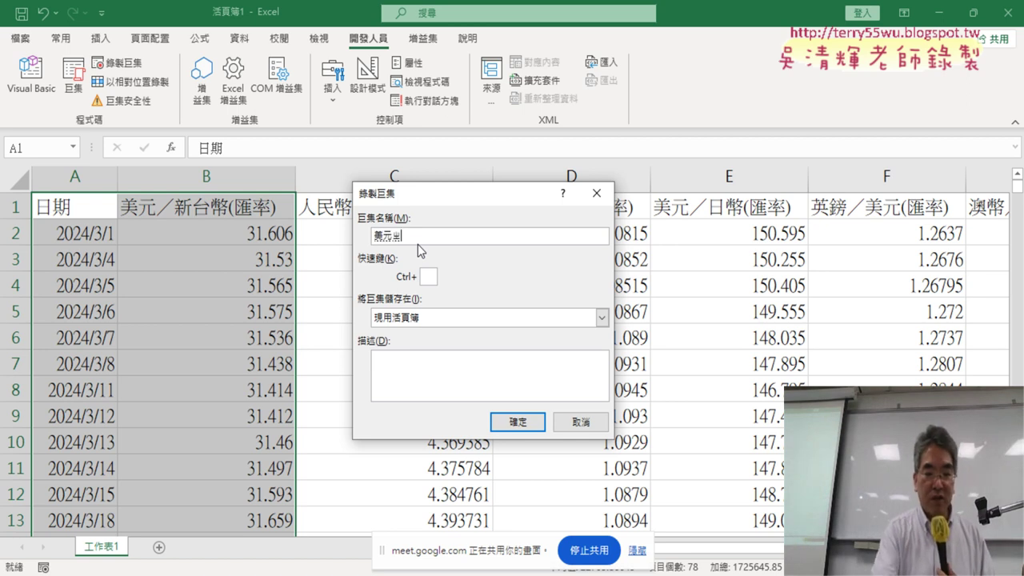
pyautogui.write('ㄡˇㄒㄧ')
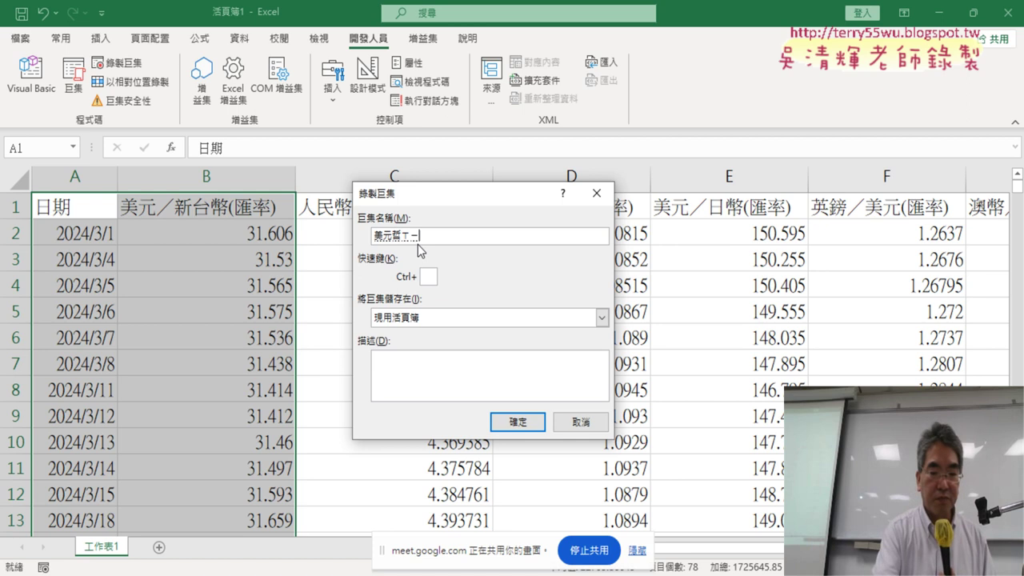
pyautogui.write('ㄢˋㄊㄨˊ')
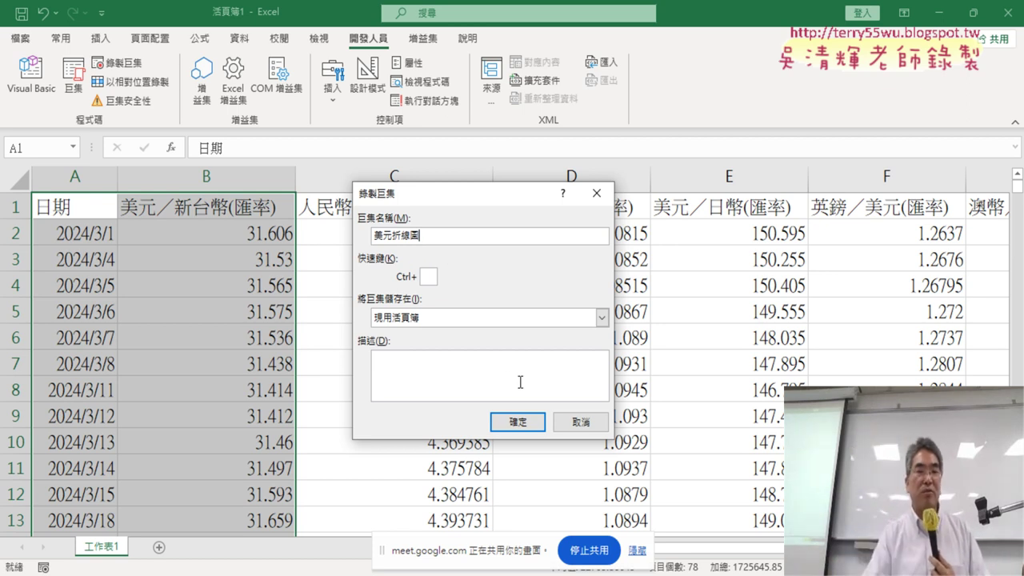
pyautogui.click(530, 422)
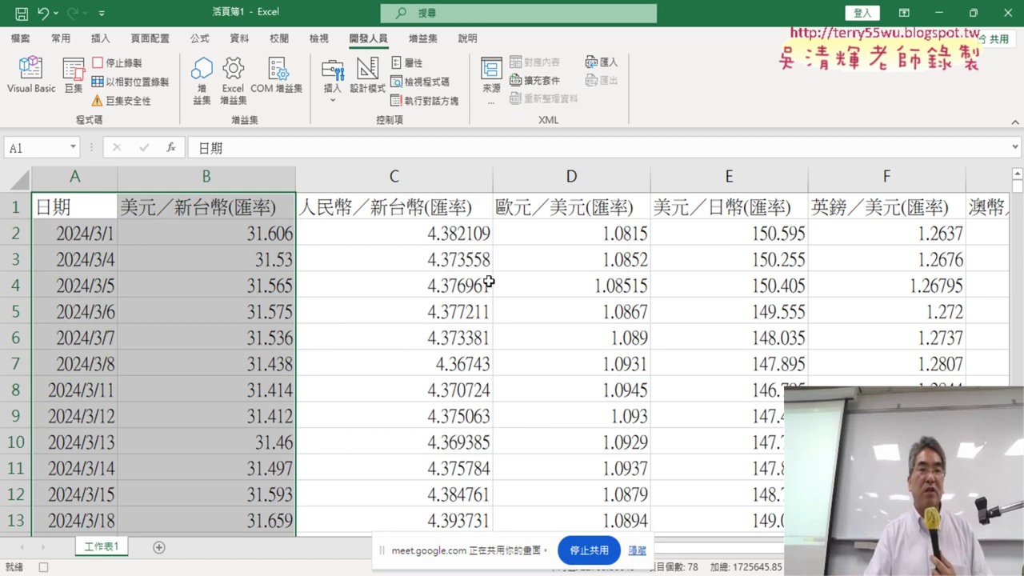
pyautogui.click(100, 40)
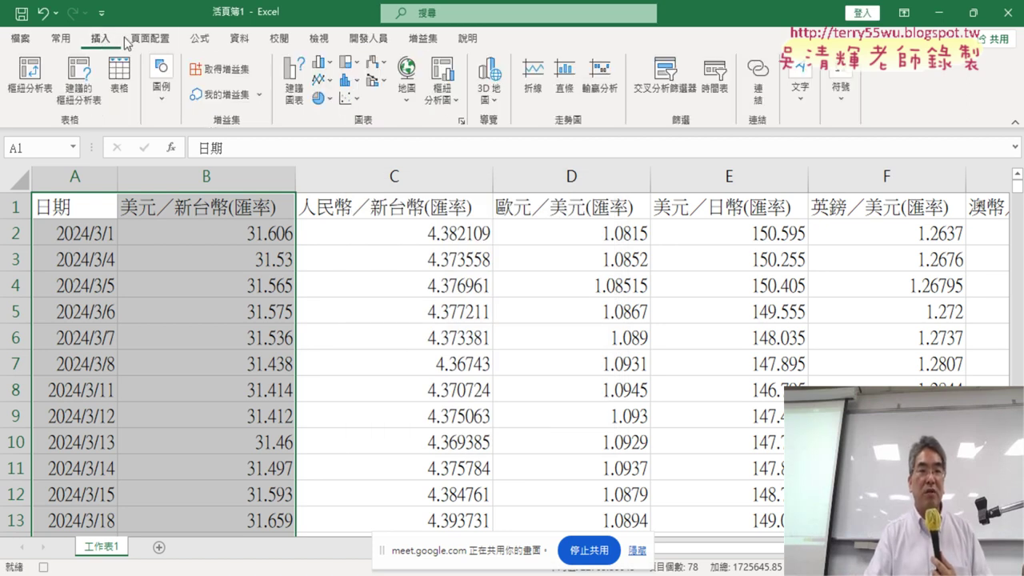
# - Insert a Line with Markers chart of the selected dates and exchange rates
pyautogui.click(333, 82)
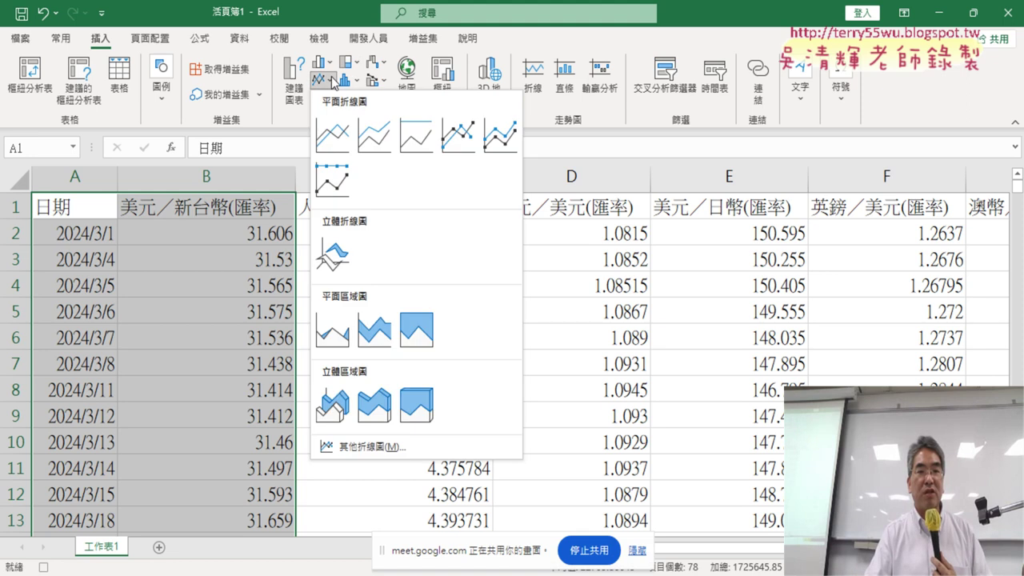
pyautogui.click(460, 143)
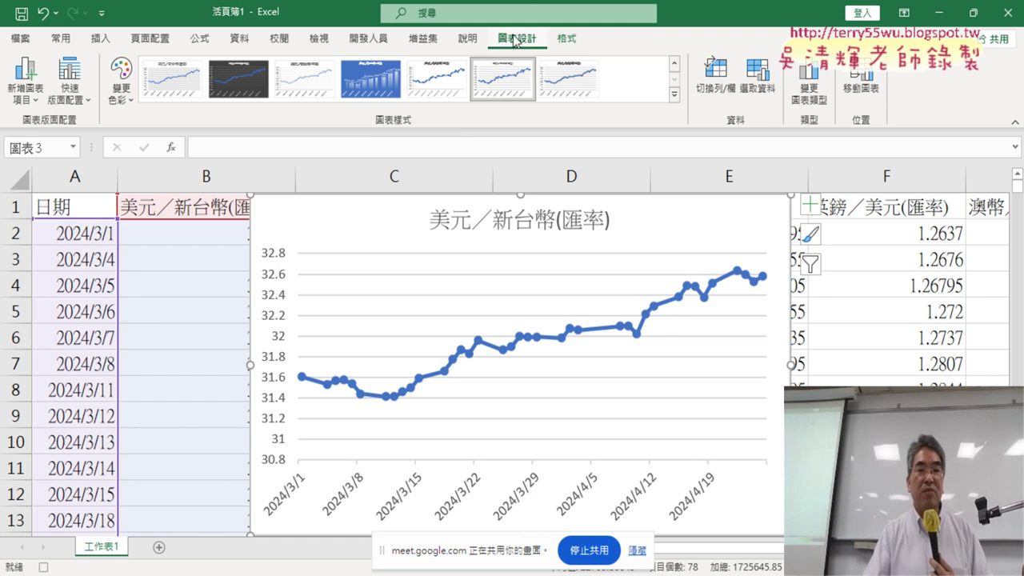
# - Stop recording the 美元折線圖 macro and delete the chart made while recording
pyautogui.click(366, 47)
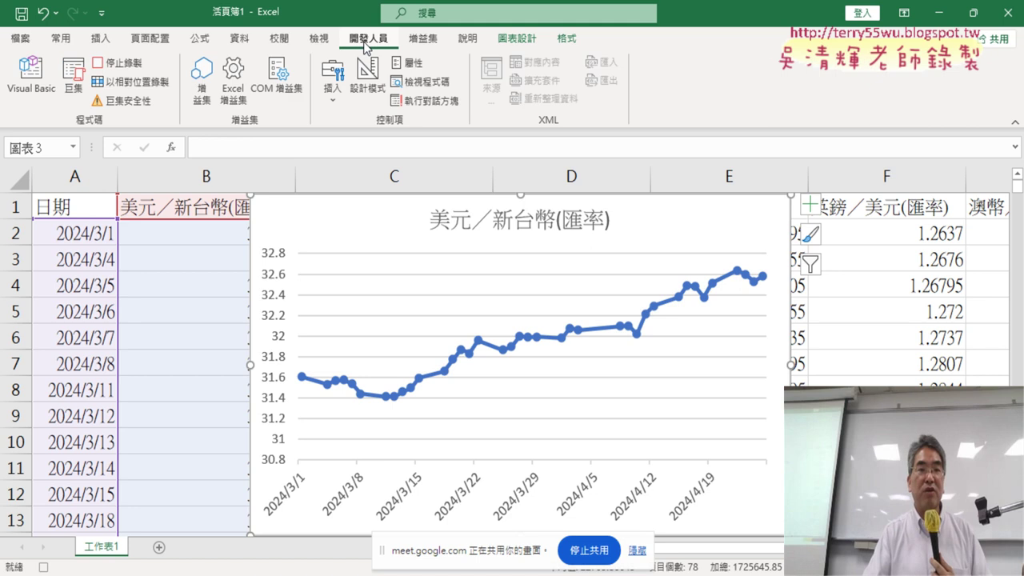
pyautogui.click(112, 69)
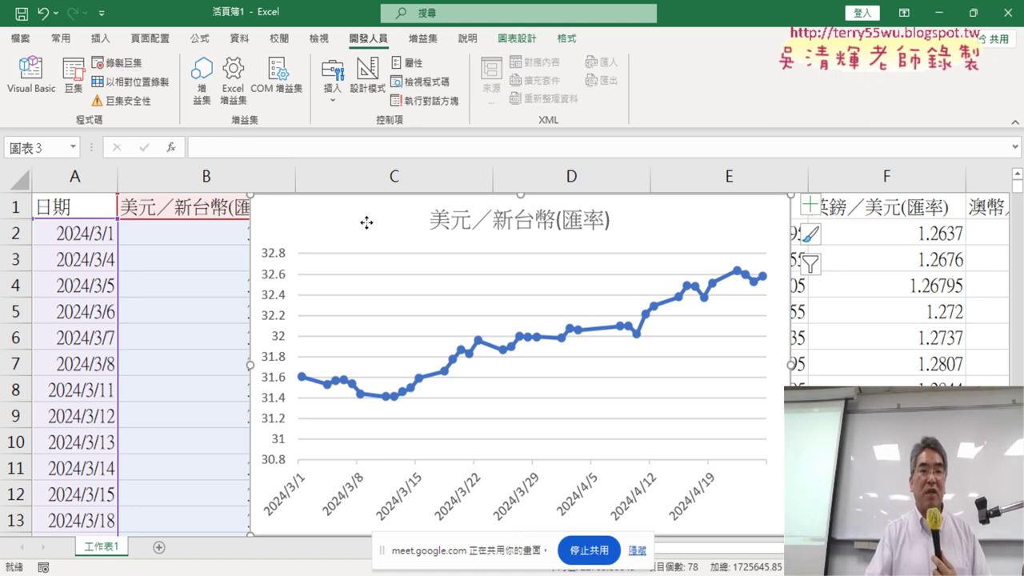
pyautogui.press('Delete')
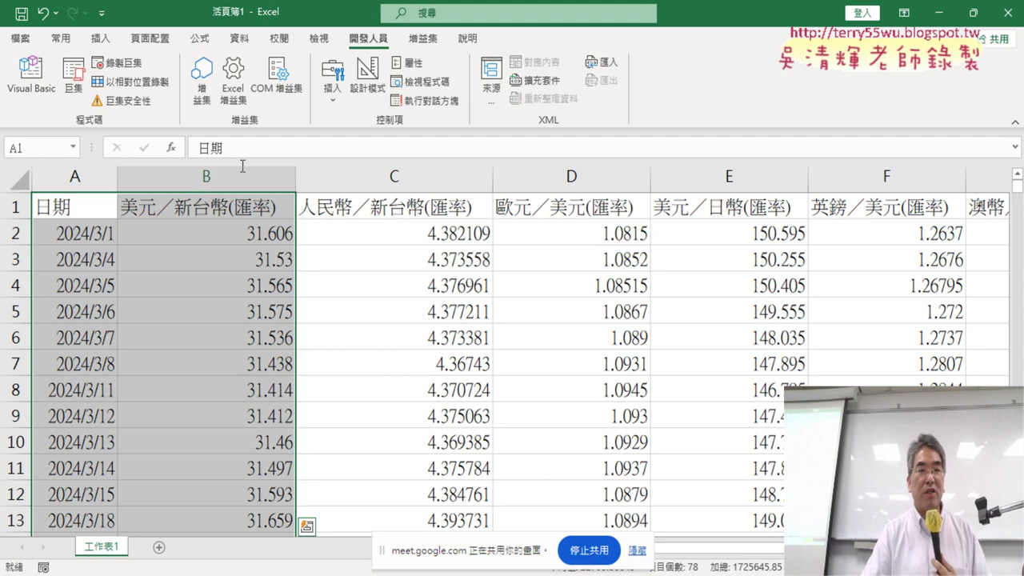
# - Run the 美元折線圖 macro to test it, then delete the chart it creates
pyautogui.click(73, 80)
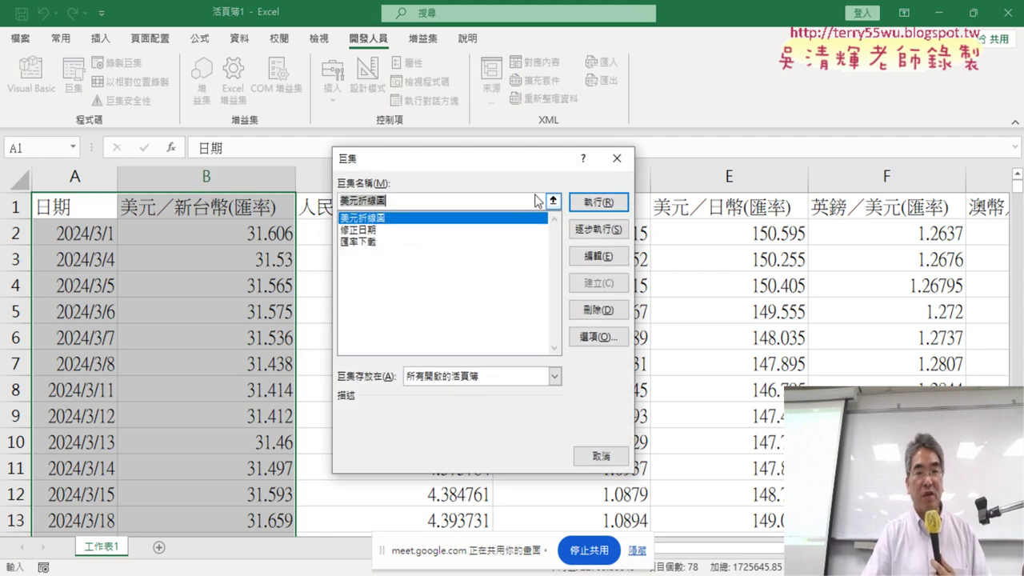
pyautogui.click(592, 203)
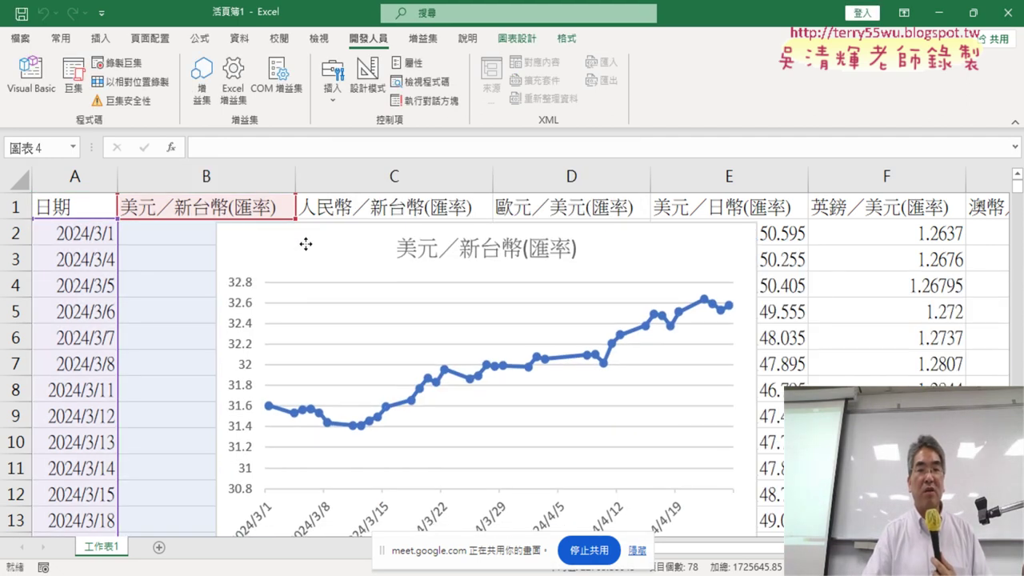
pyautogui.click(306, 246)
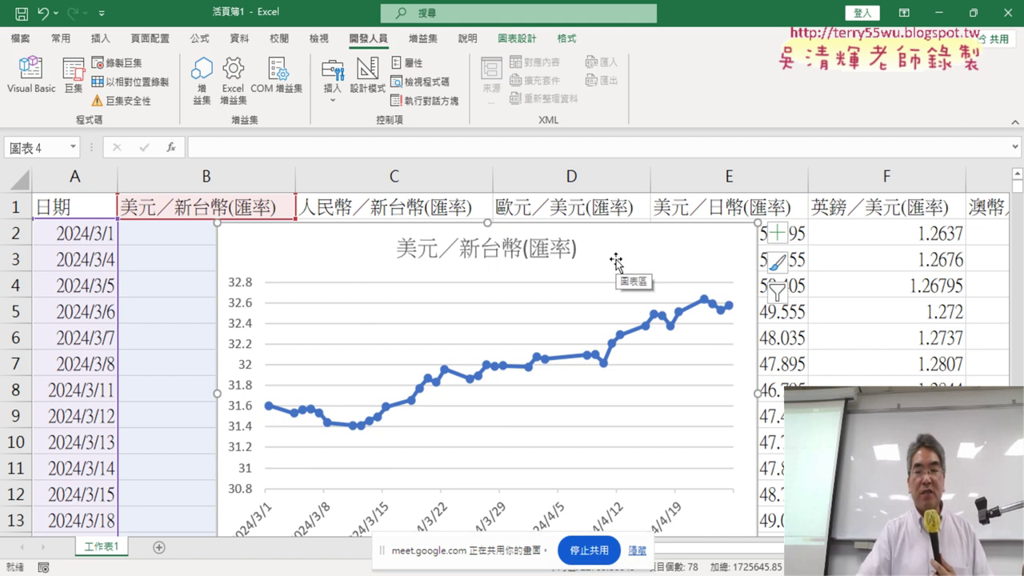
pyautogui.press('Delete')
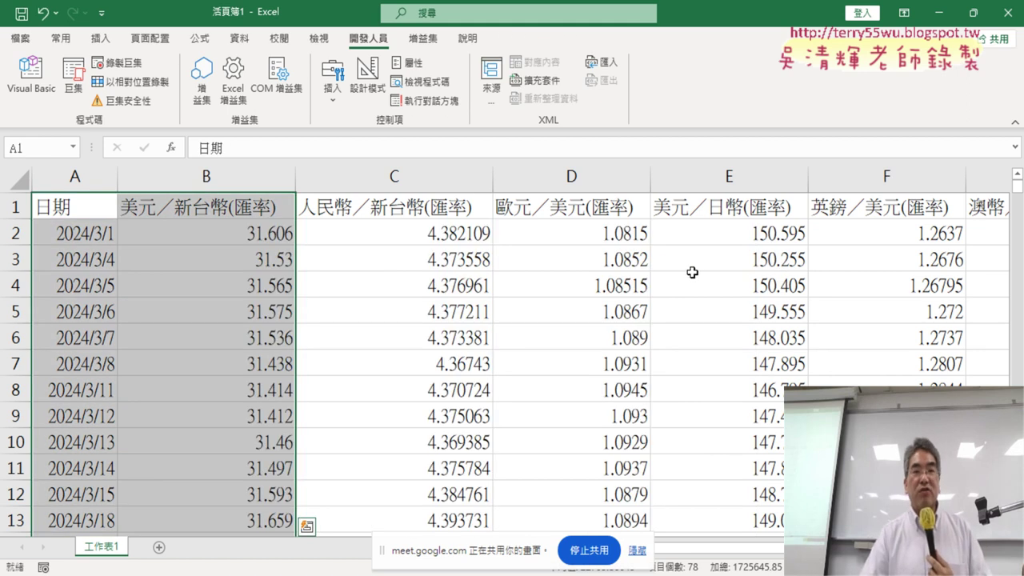
# - Run 美元折線圖 again, drag the new chart right over columns M–R, then delete it
pyautogui.click(72, 80)
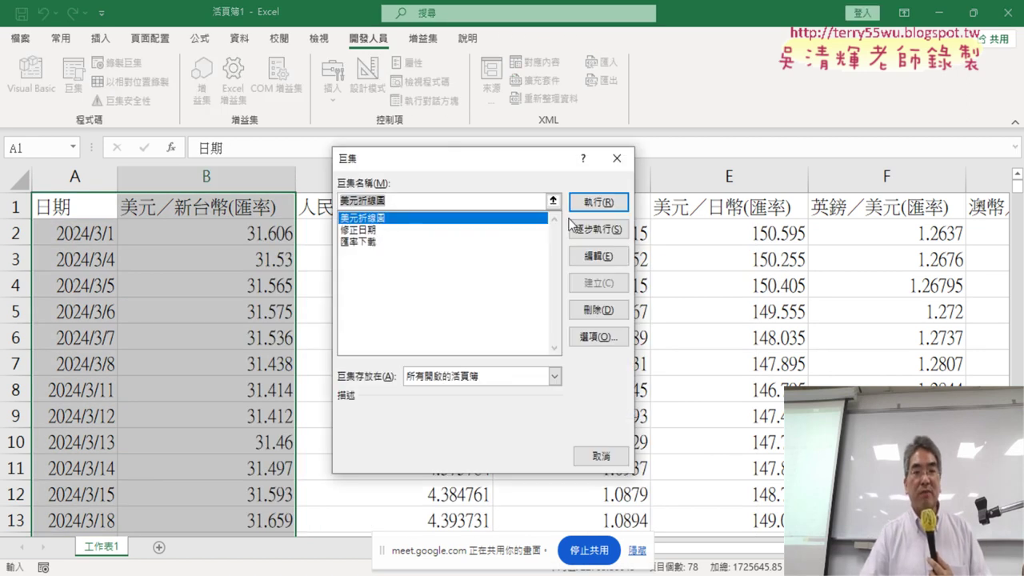
pyautogui.click(599, 201)
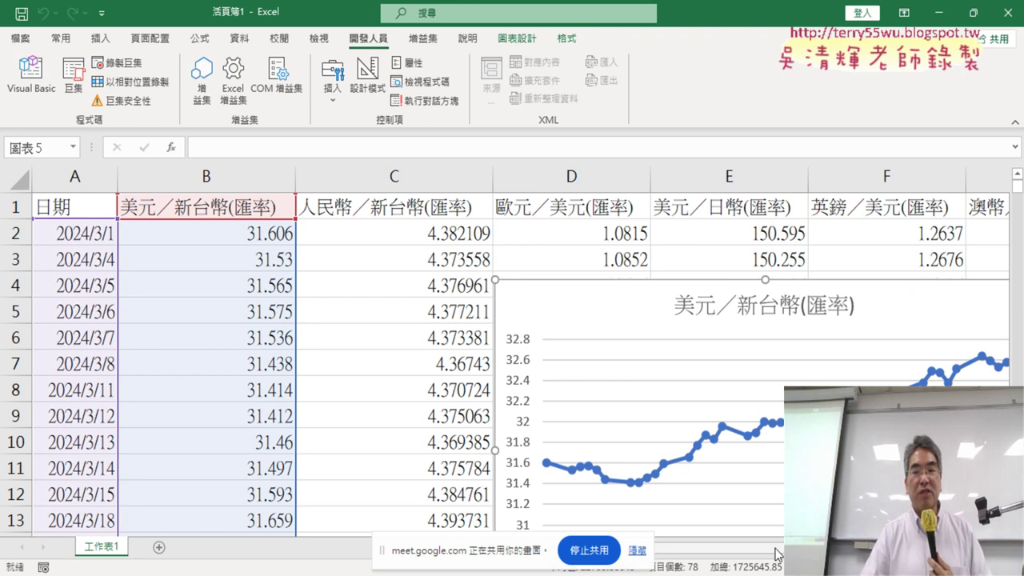
pyautogui.hscroll(2, 776, 554)
pyautogui.hscroll(2, 776, 553)
pyautogui.hscroll(1, 777, 552)
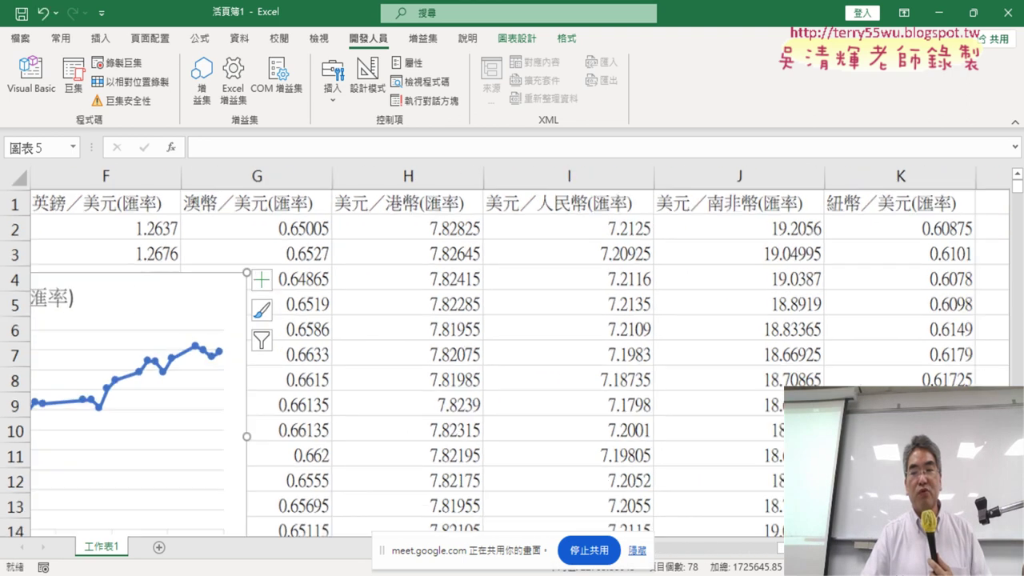
pyautogui.scroll(-1, 512, 352)
pyautogui.scroll(-1, 512, 352)
pyautogui.scroll(-1, 512, 352)
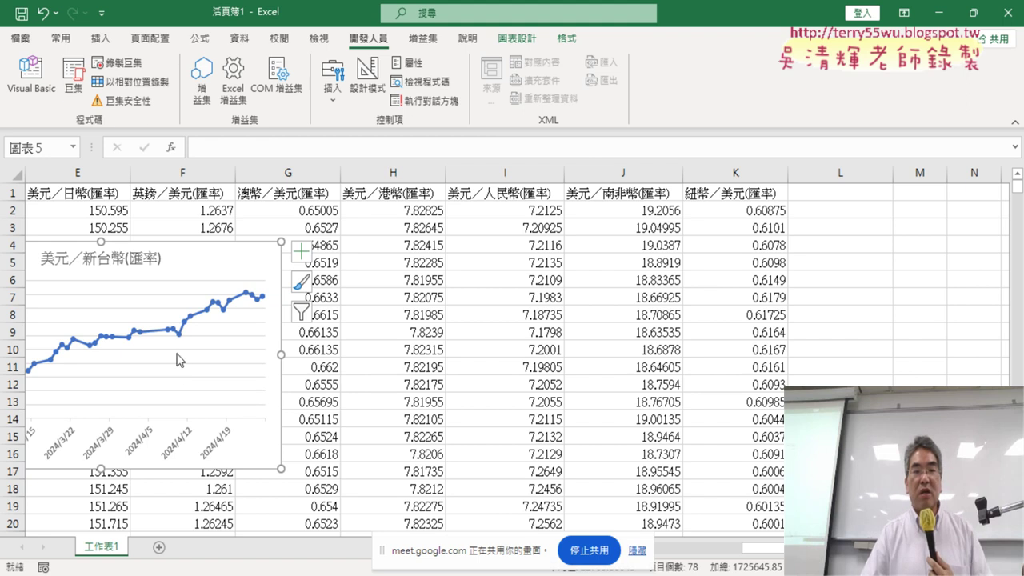
pyautogui.moveTo(206, 258); pyautogui.dragTo(886, 238)
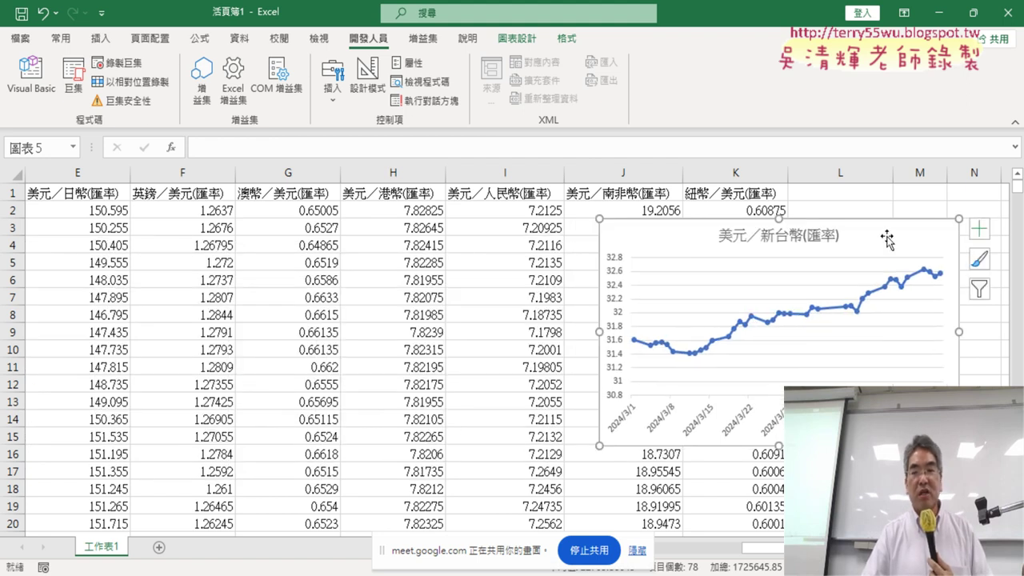
pyautogui.hscroll(2, 512, 351)
pyautogui.hscroll(2, 511, 352)
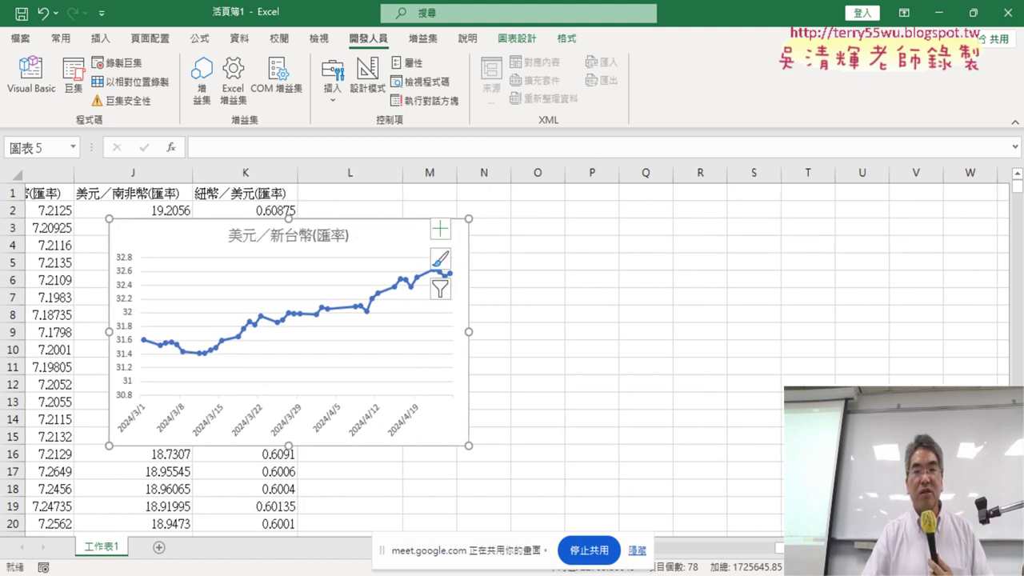
pyautogui.hscroll(1, 512, 352)
pyautogui.moveTo(369, 244); pyautogui.dragTo(661, 207)
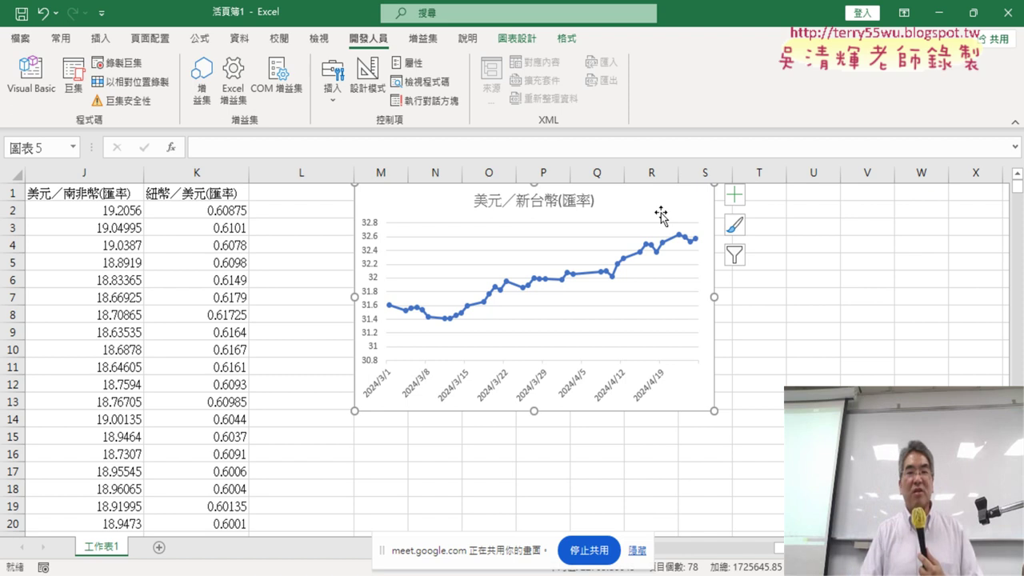
pyautogui.press('Delete')
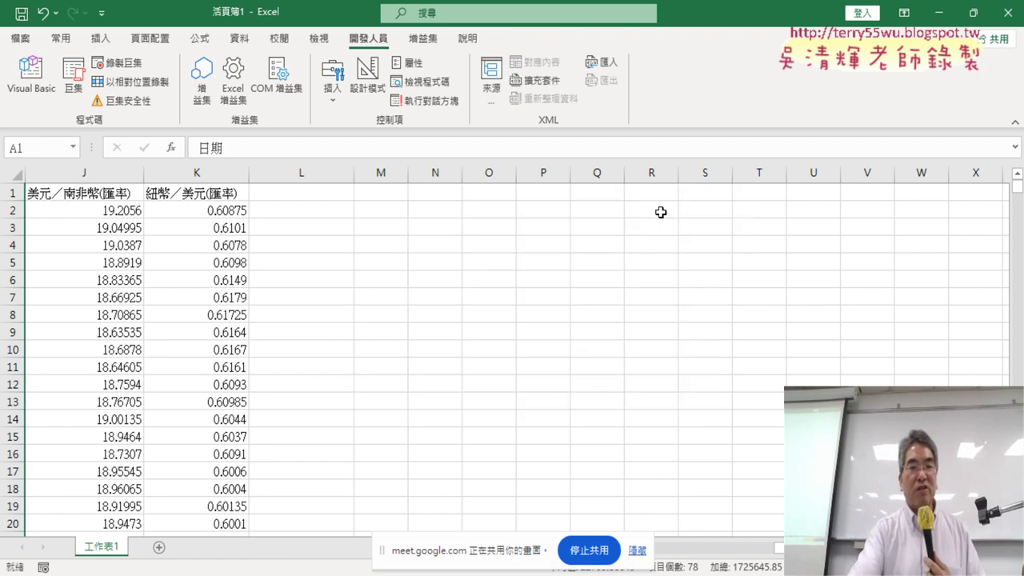
# - Open the 美元折線圖 macro for editing to view its AddChart2 and SetSourceData code
pyautogui.click(155, 331)
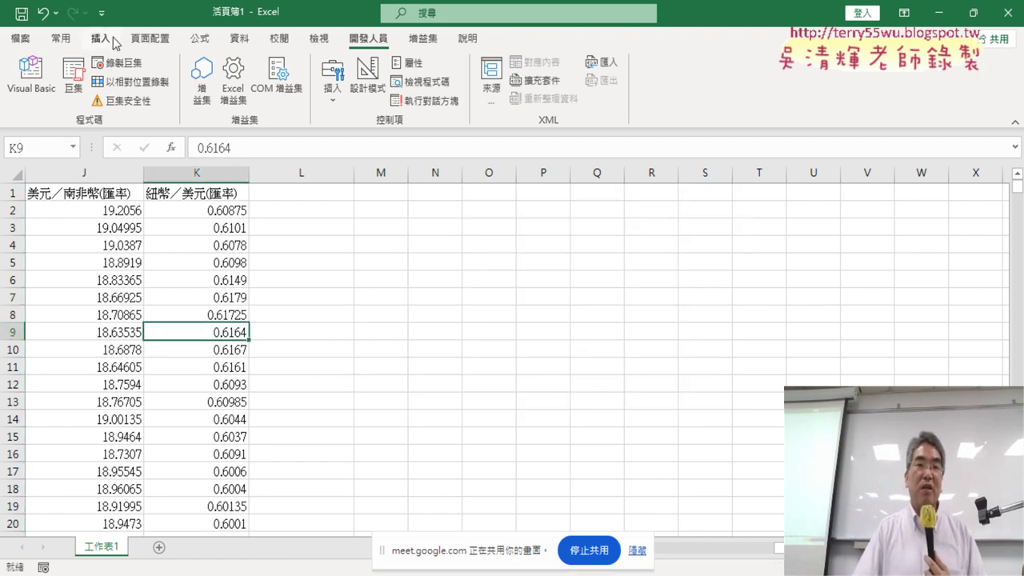
pyautogui.click(74, 77)
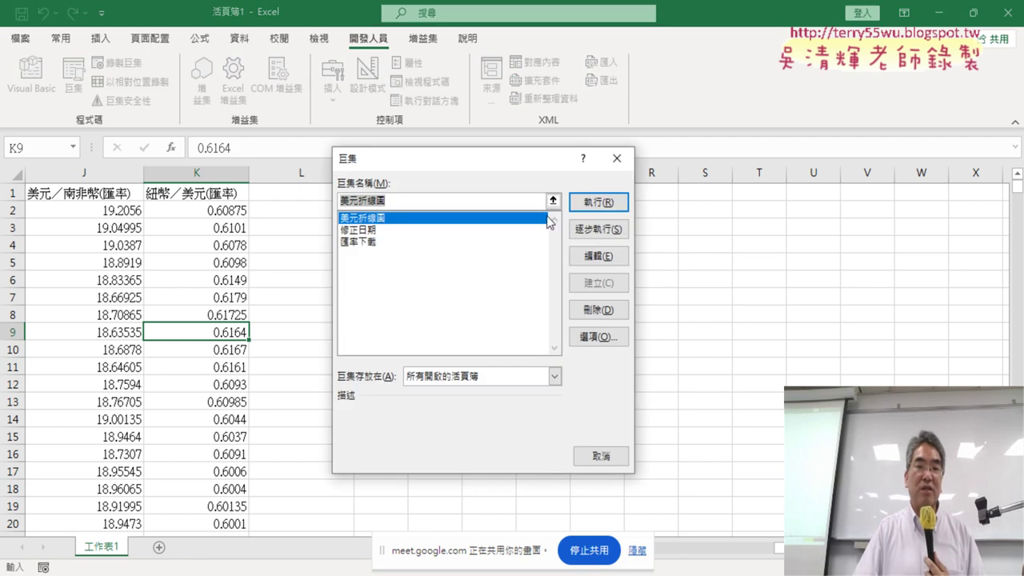
pyautogui.click(601, 257)
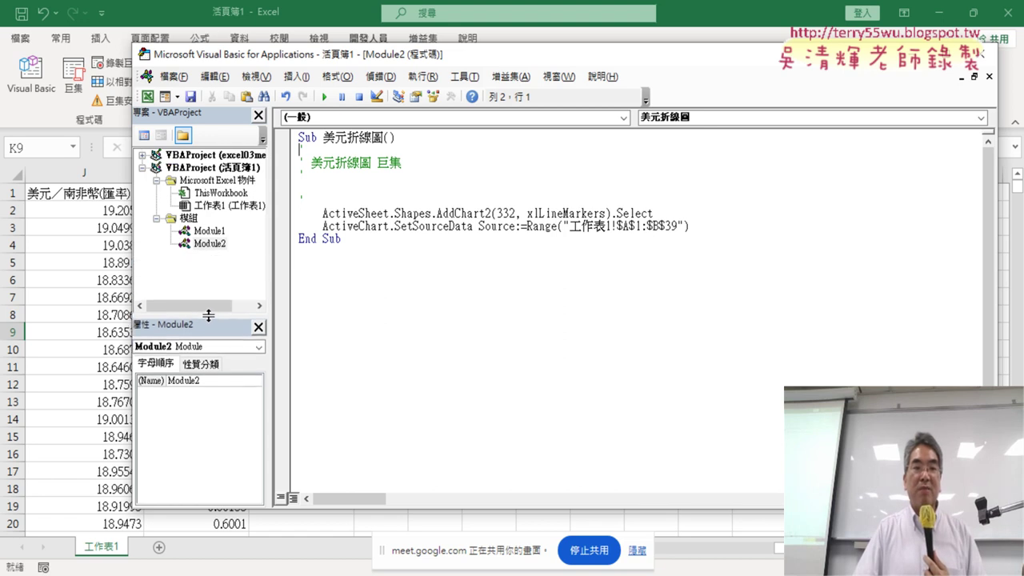
pyautogui.moveTo(211, 258); pyautogui.dragTo(210, 325)
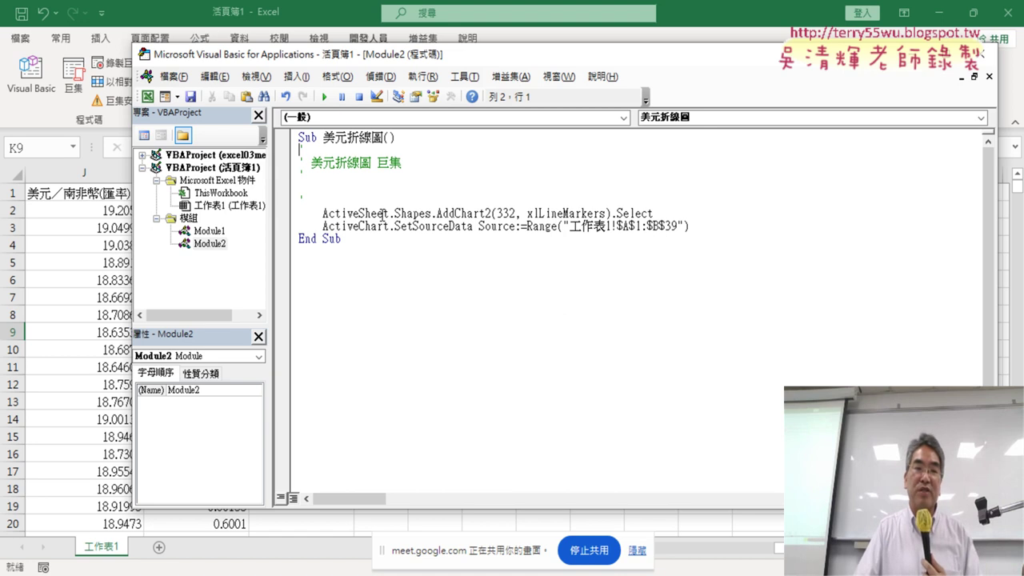
pyautogui.click(210, 232)
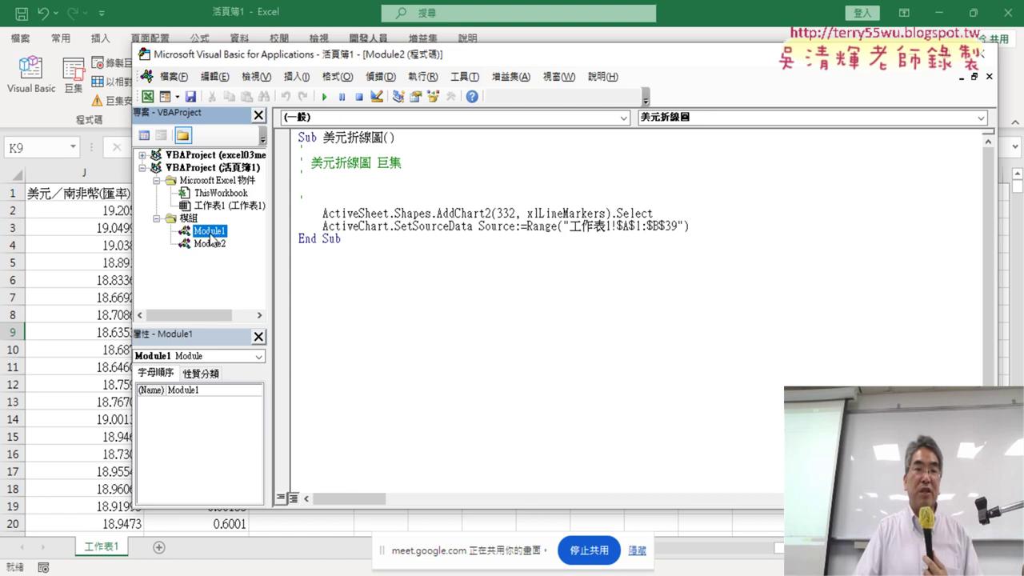
pyautogui.doubleClick(211, 233)
pyautogui.click(220, 247)
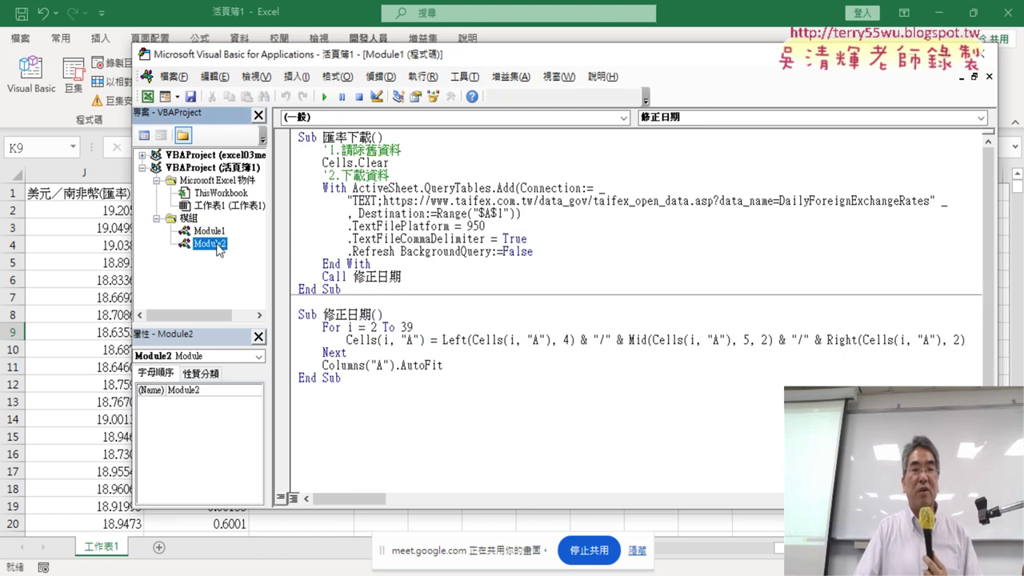
pyautogui.doubleClick(216, 243)
pyautogui.doubleClick(213, 232)
pyautogui.doubleClick(215, 243)
pyautogui.click(212, 234)
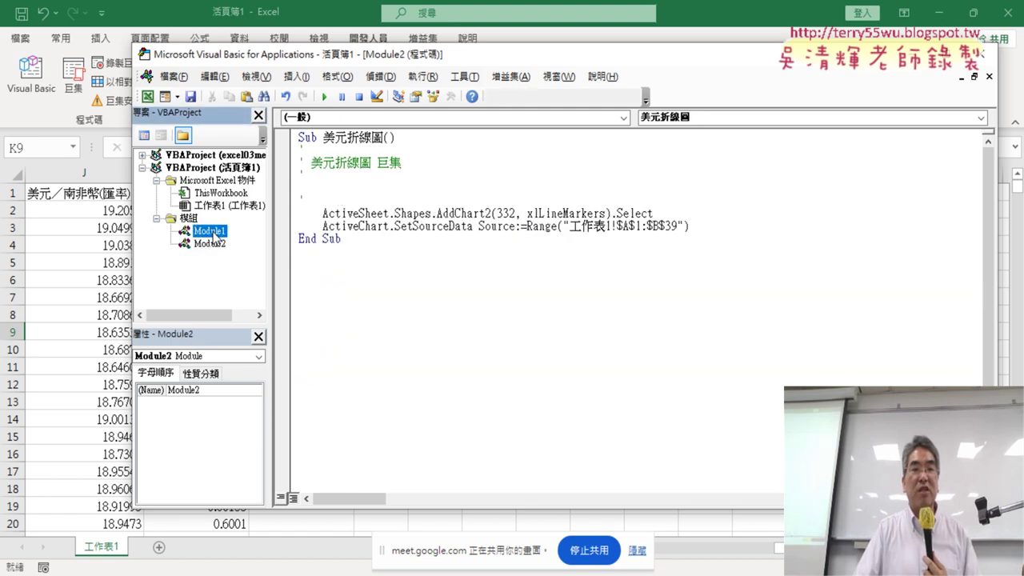
pyautogui.doubleClick(211, 231)
pyautogui.doubleClick(213, 243)
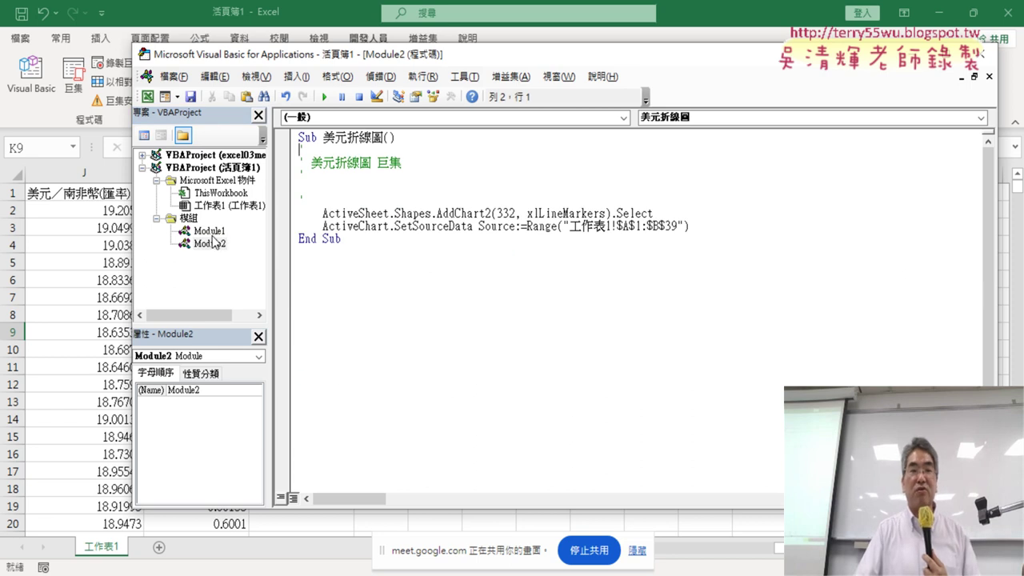
pyautogui.doubleClick(211, 232)
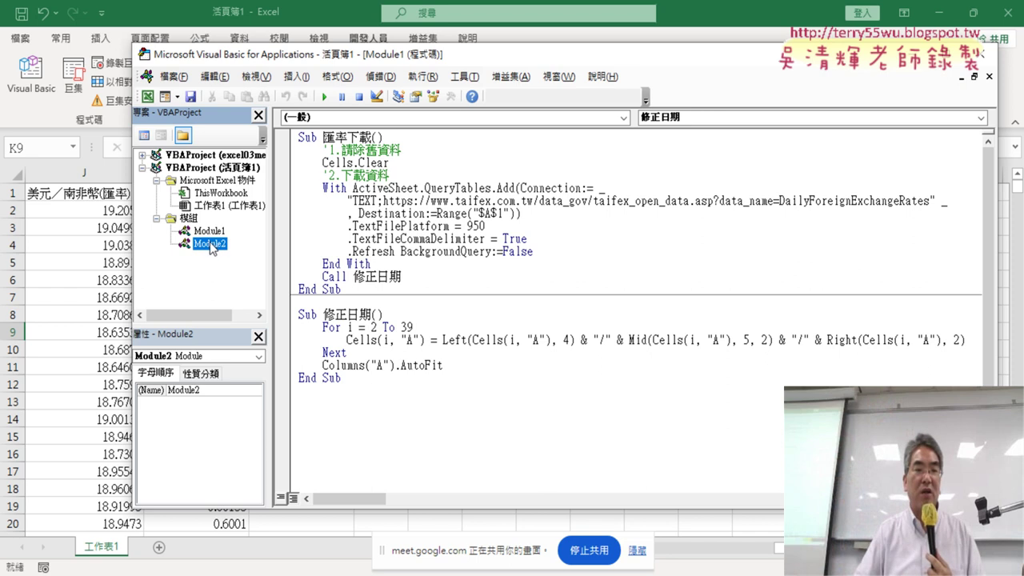
pyautogui.doubleClick(209, 244)
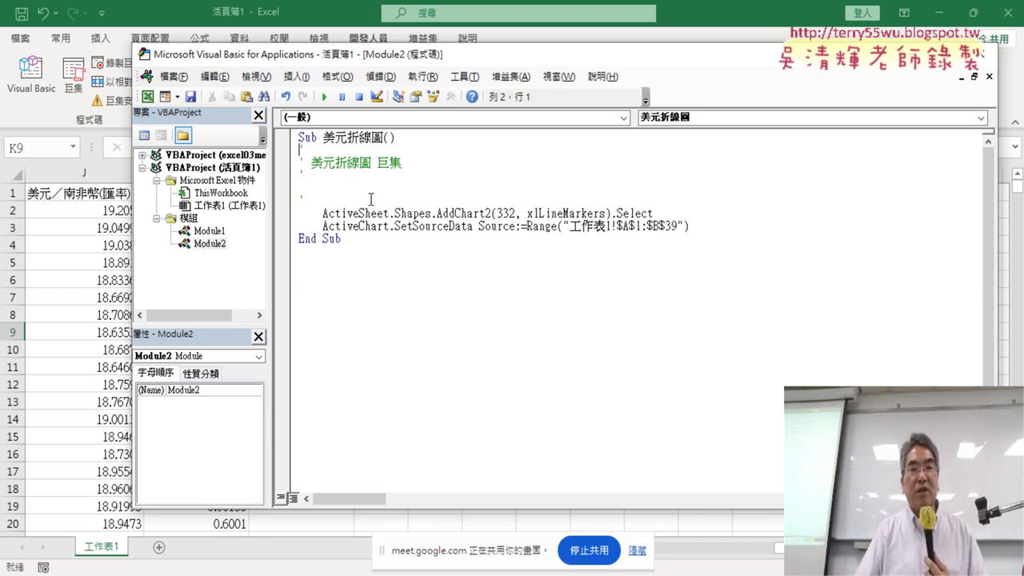
# - Delete the four comment lines under Sub 美元折線圖, then highlight ActiveSheet.Shapes.AddChart2(332, xlLineMarkers) part by part
pyautogui.moveTo(371, 198); pyautogui.dragTo(305, 148)
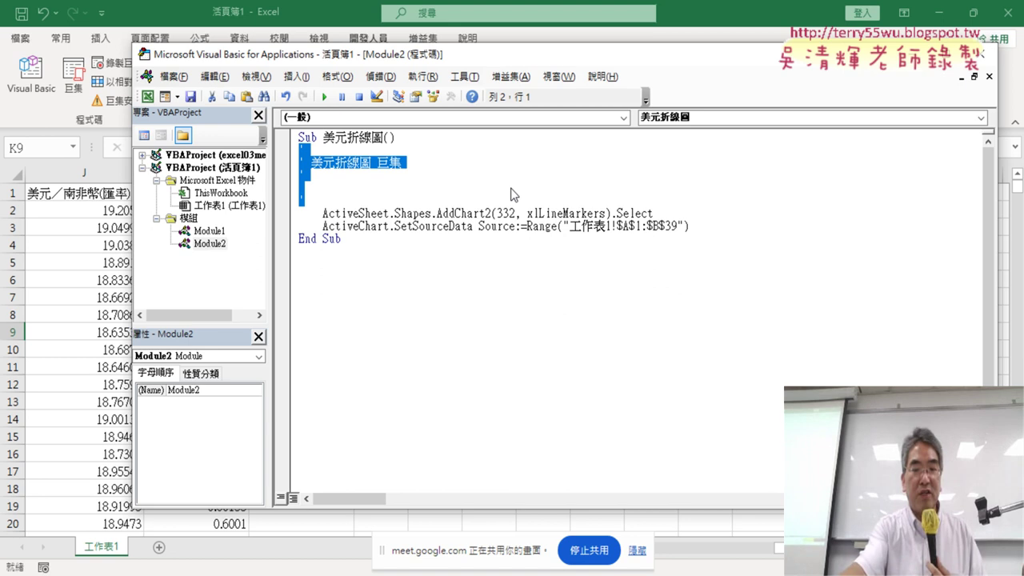
pyautogui.press('Delete')
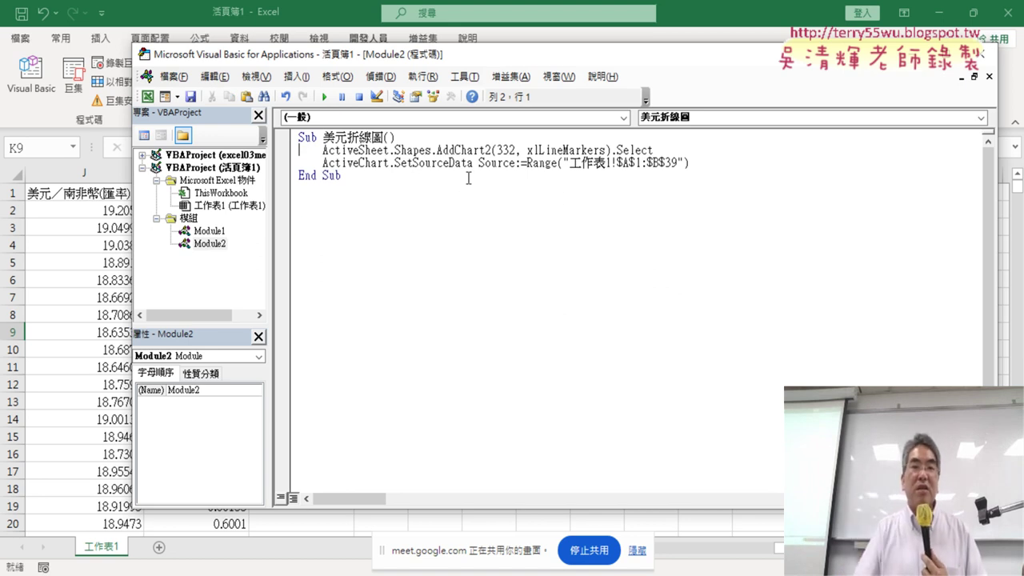
pyautogui.moveTo(323, 150); pyautogui.dragTo(384, 151)
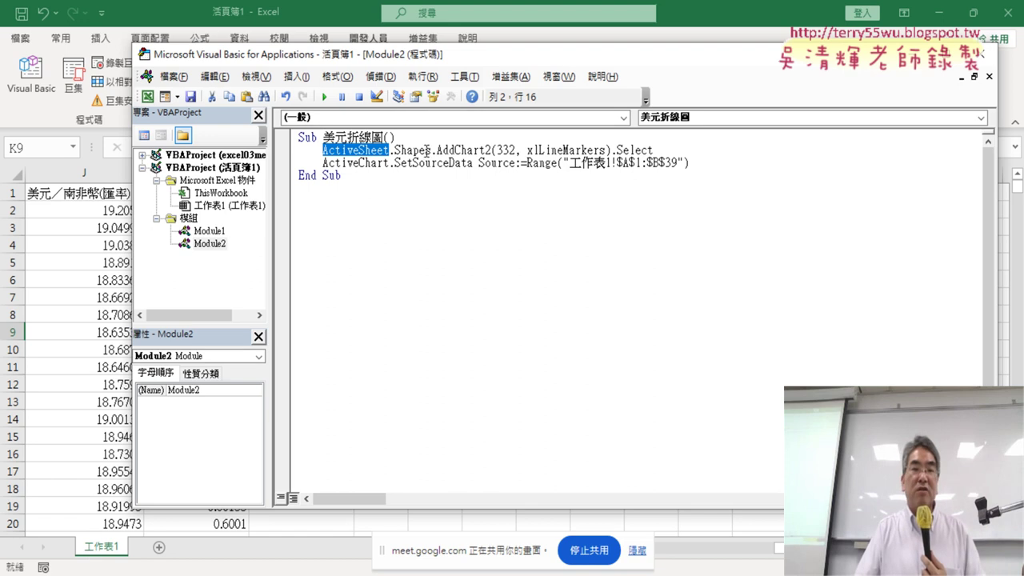
pyautogui.moveTo(432, 151); pyautogui.dragTo(394, 150)
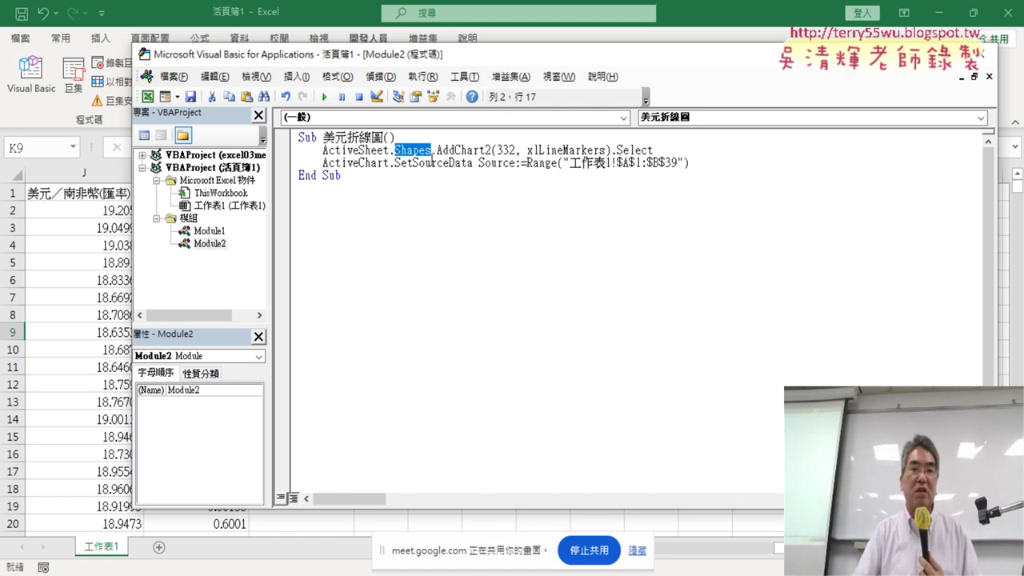
pyautogui.moveTo(437, 150); pyautogui.dragTo(486, 151)
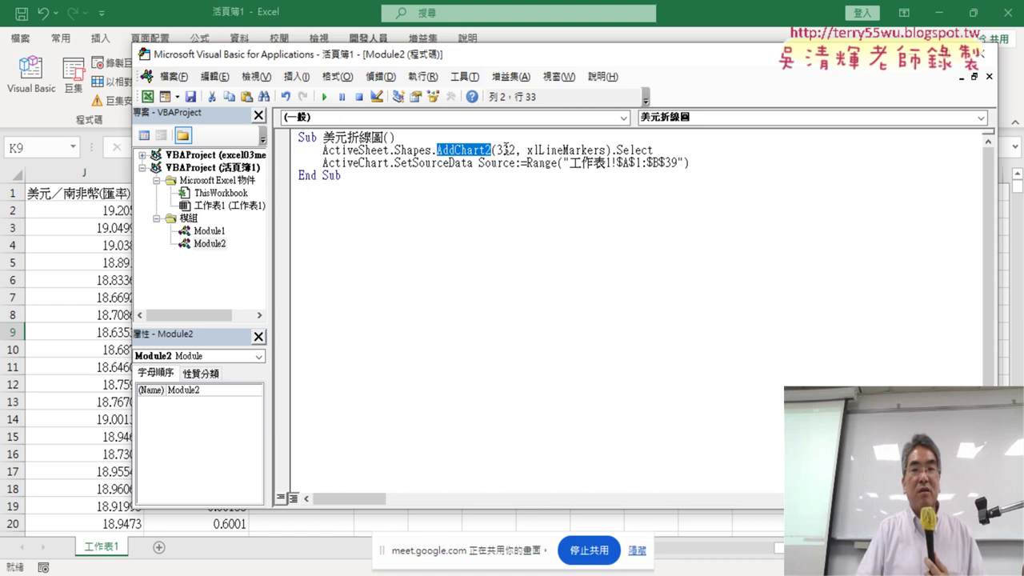
pyautogui.moveTo(496, 149); pyautogui.dragTo(608, 149)
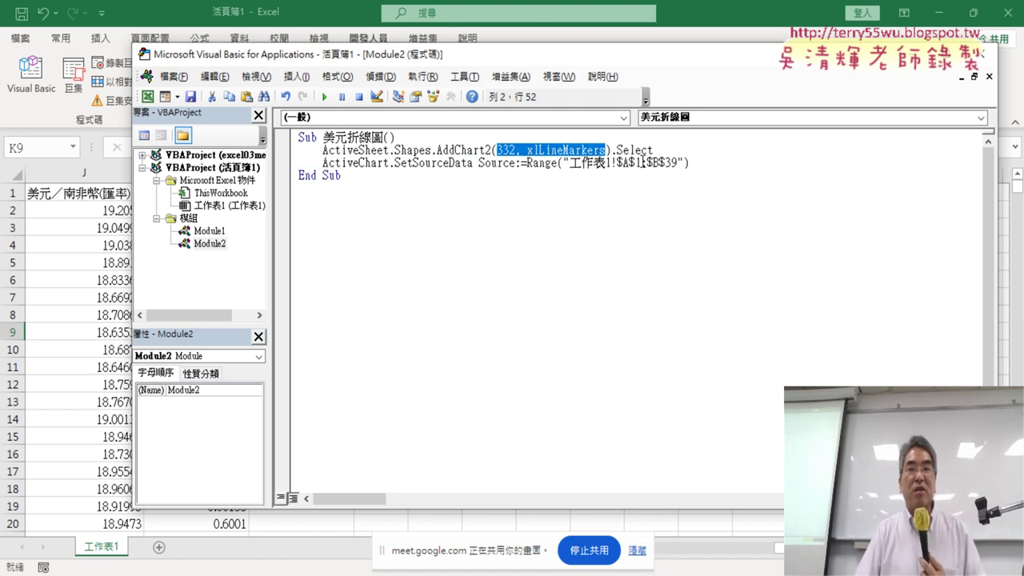
pyautogui.moveTo(596, 58); pyautogui.dragTo(579, 334)
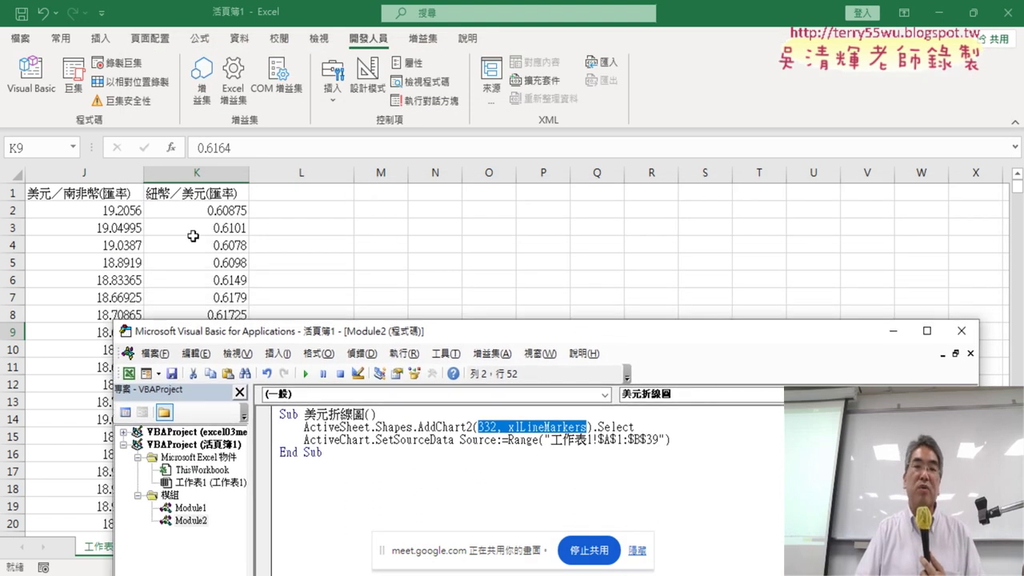
pyautogui.moveTo(388, 335); pyautogui.dragTo(403, 224)
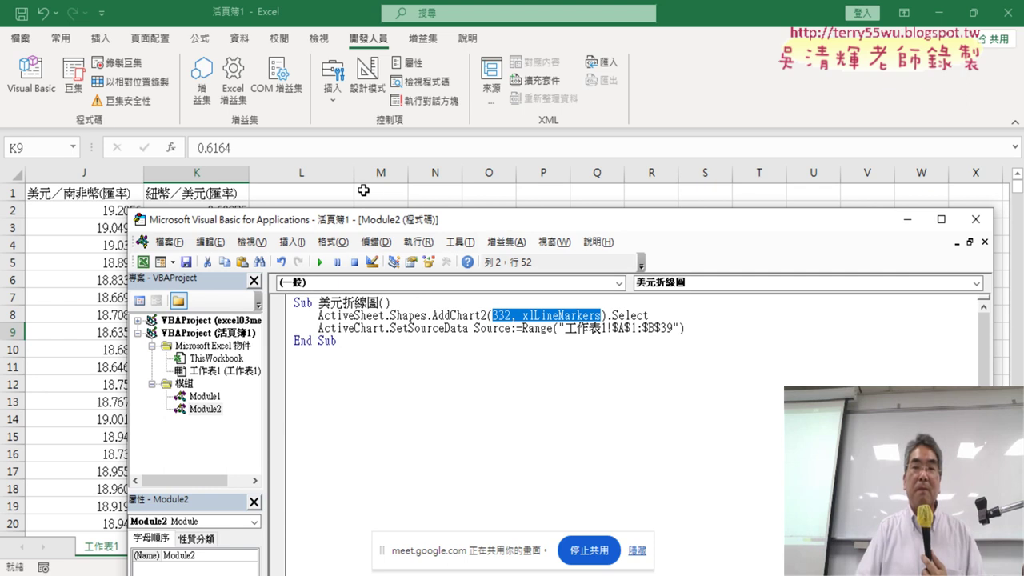
pyautogui.click(456, 316)
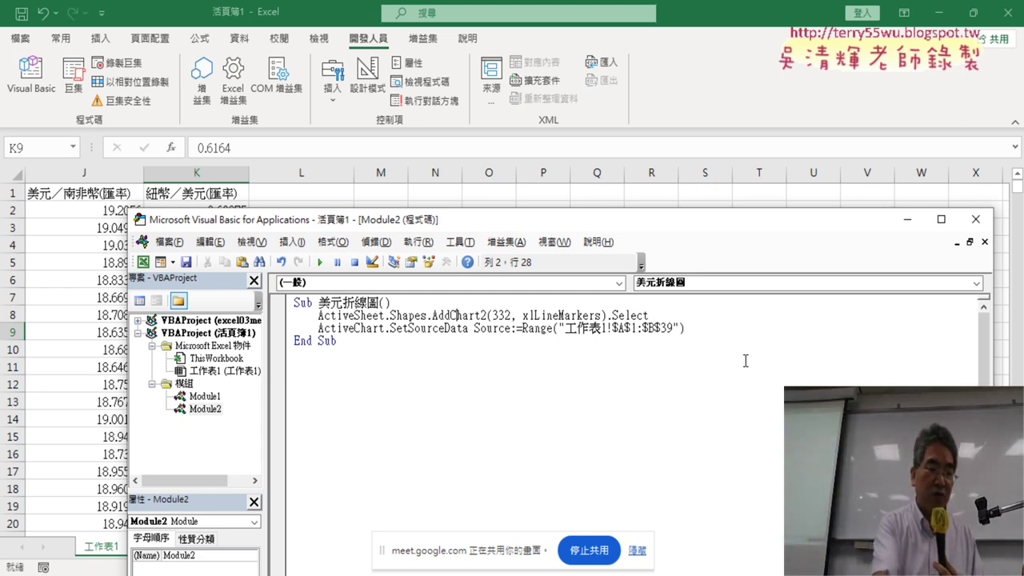
pyautogui.press('F1')
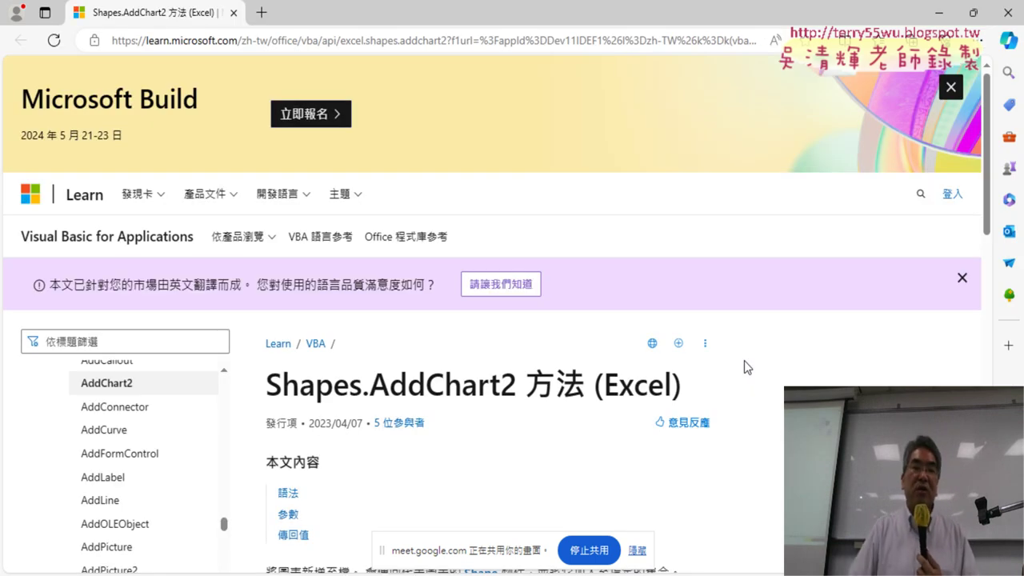
pyautogui.scroll(-3, 824, 357)
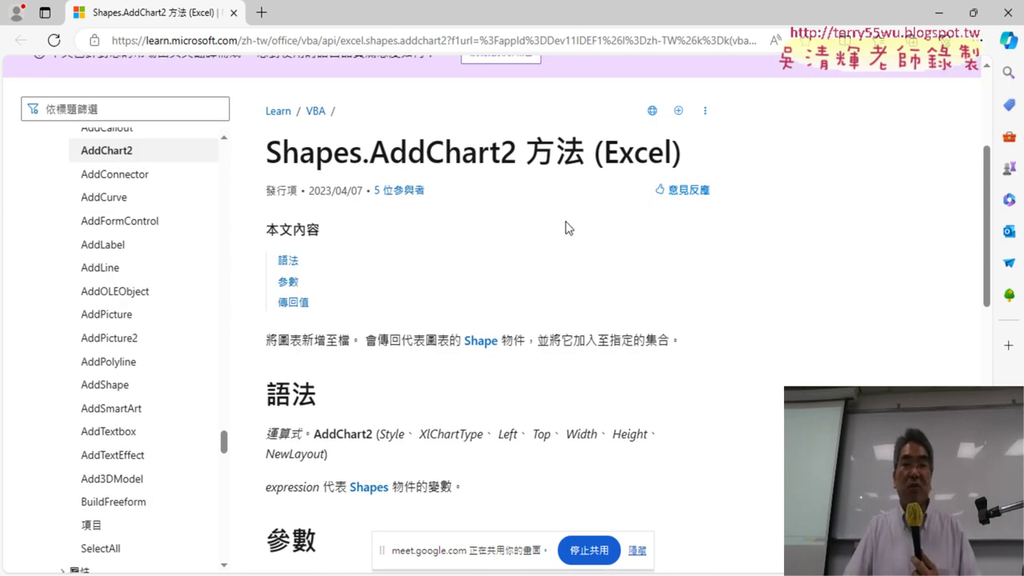
pyautogui.moveTo(369, 151); pyautogui.dragTo(516, 152)
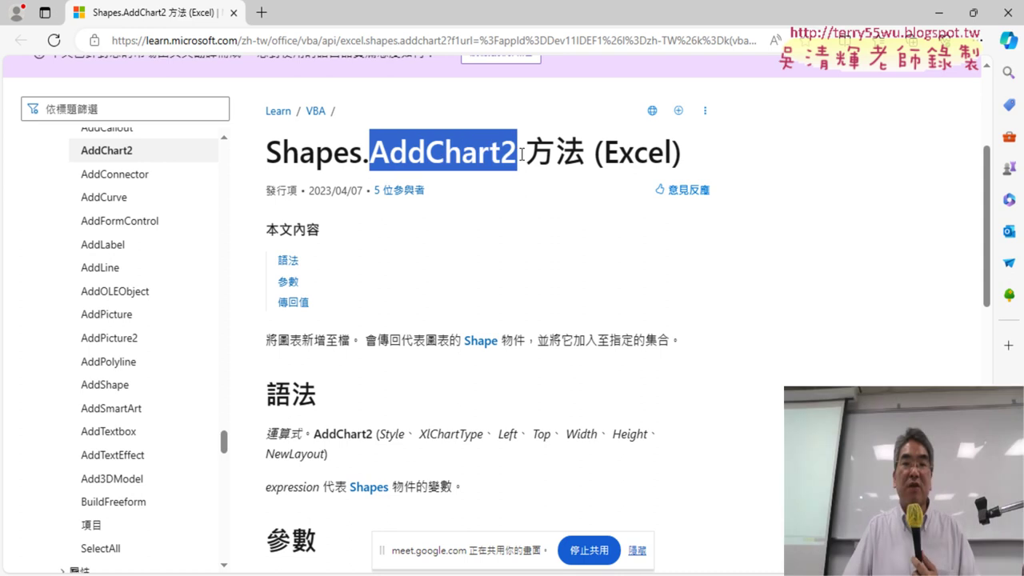
pyautogui.scroll(-2, 519, 240)
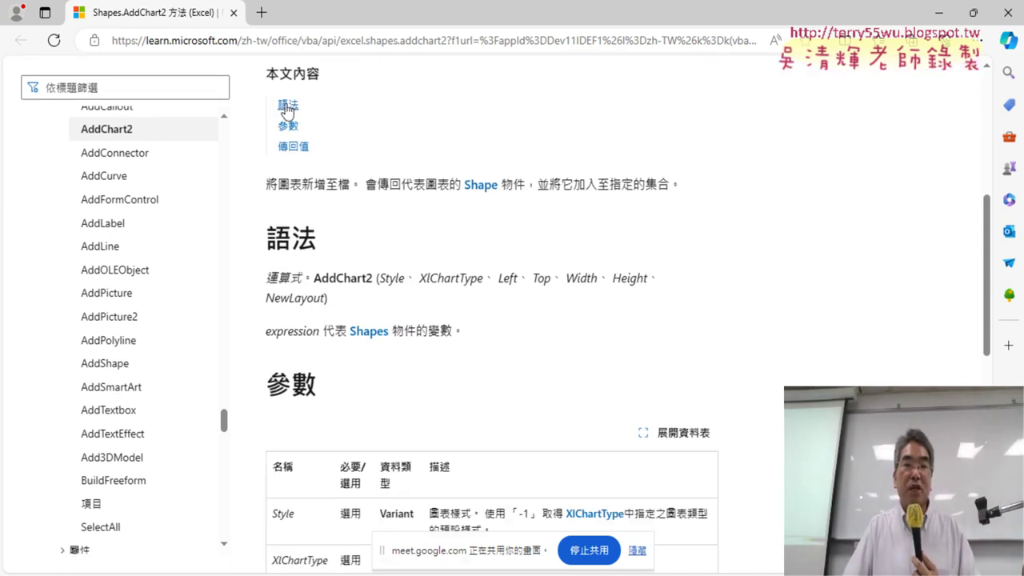
pyautogui.moveTo(276, 239); pyautogui.dragTo(328, 238)
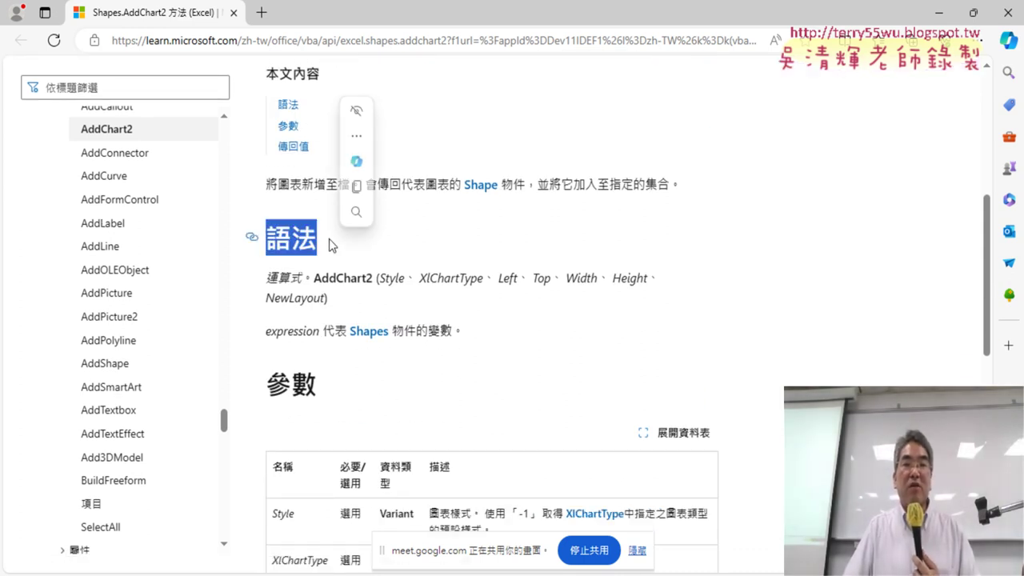
pyautogui.moveTo(313, 278); pyautogui.dragTo(374, 280)
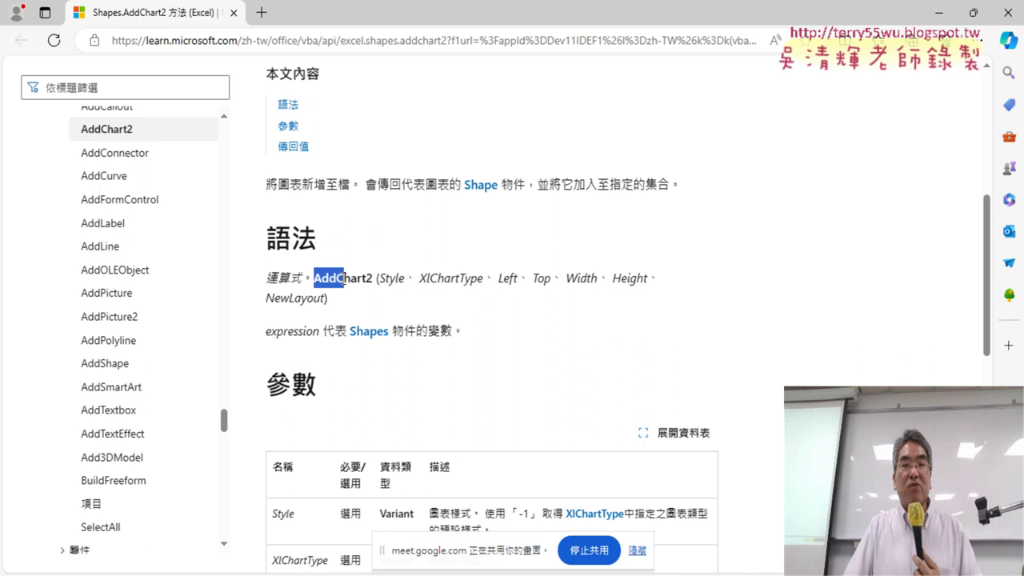
pyautogui.click(397, 285)
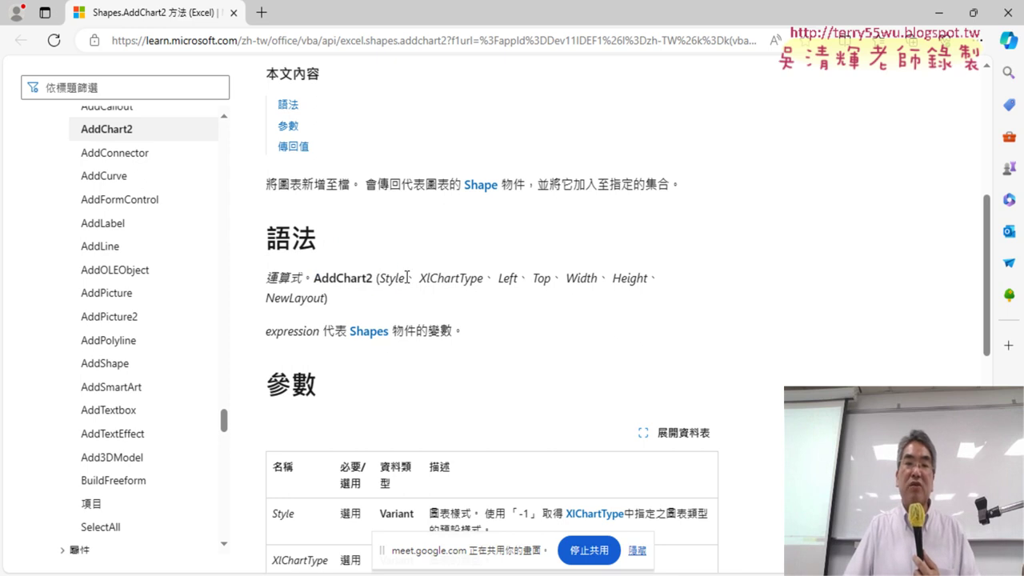
pyautogui.moveTo(405, 279); pyautogui.dragTo(384, 278)
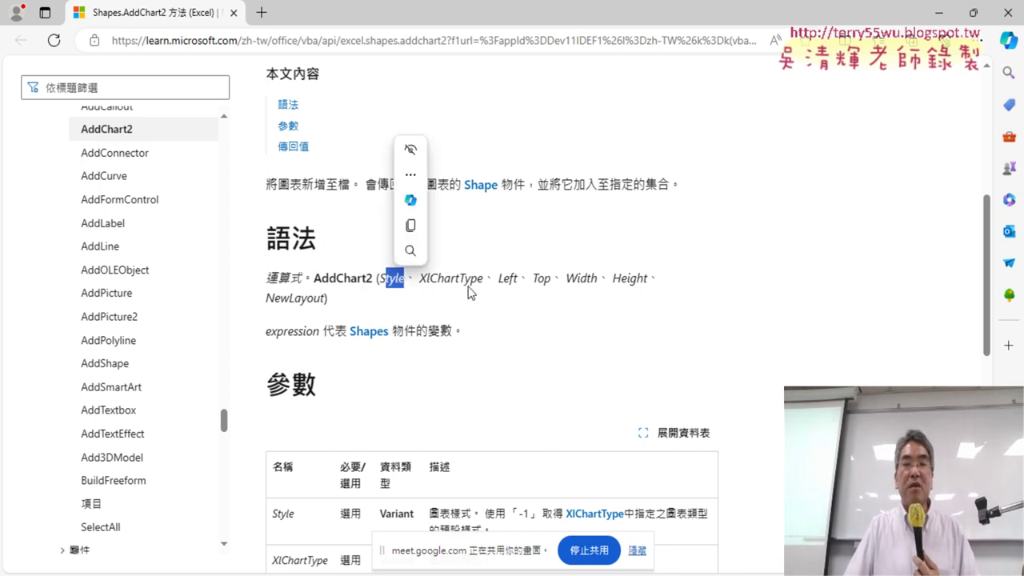
pyautogui.moveTo(483, 280)
pyautogui.mouseDown()
pyautogui.moveTo(419, 280)
pyautogui.moveTo(483, 282)
pyautogui.mouseUp()
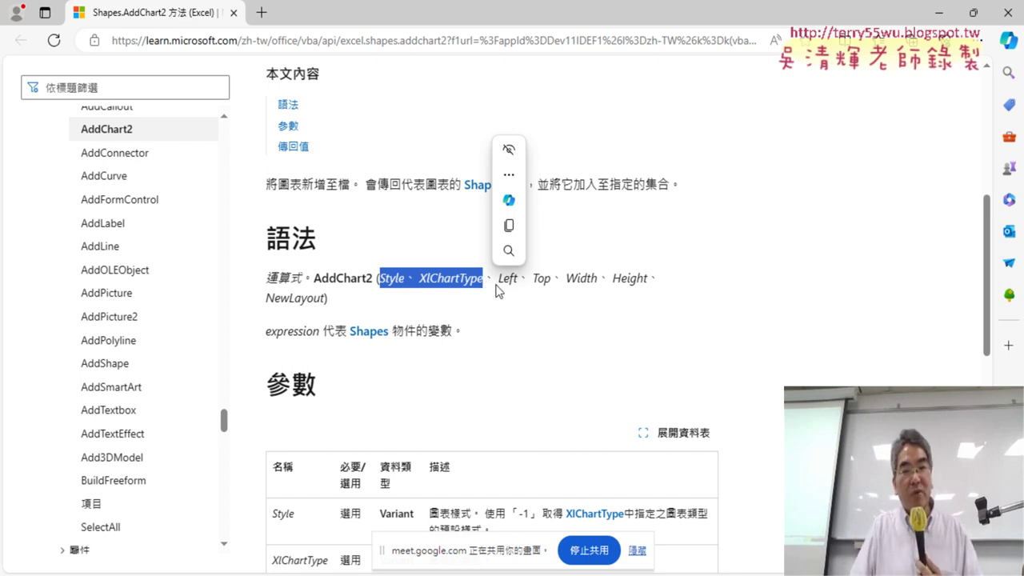
pyautogui.moveTo(497, 279); pyautogui.dragTo(519, 281)
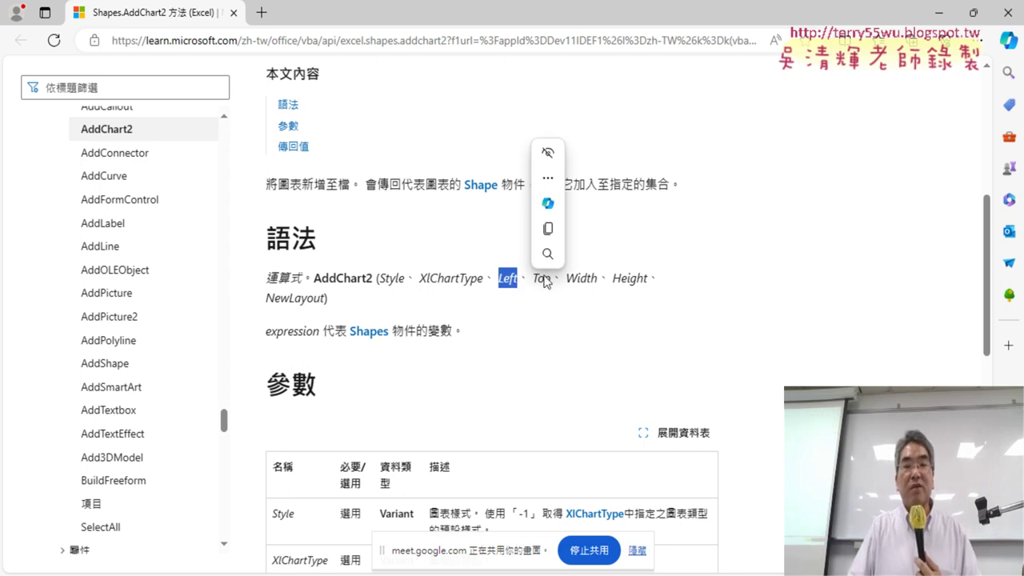
pyautogui.moveTo(532, 279); pyautogui.dragTo(551, 281)
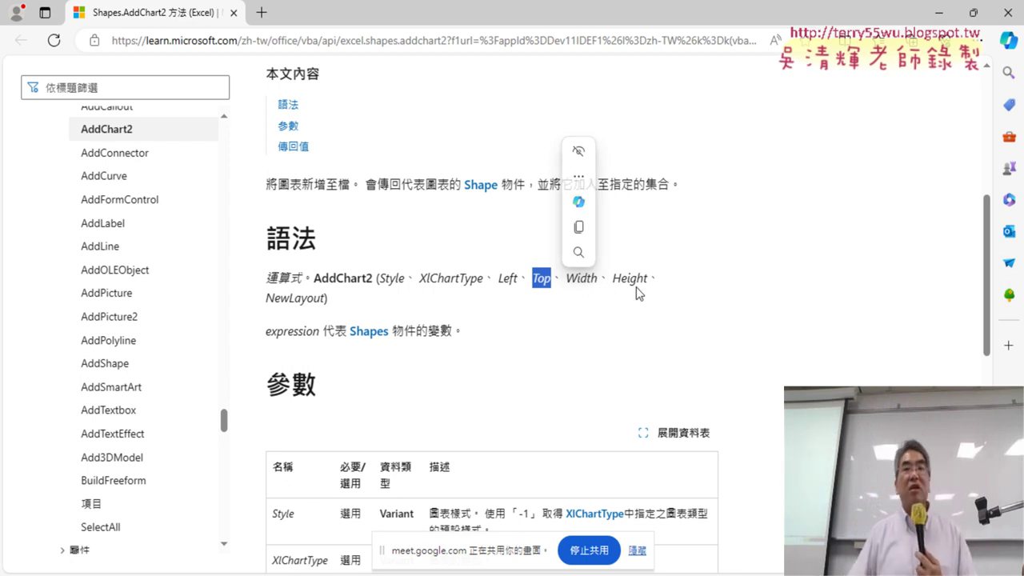
# - Close the documentation browser and add Range("M1").Left after xlLineMarkers in the AddChart2 call
pyautogui.click(1007, 15)
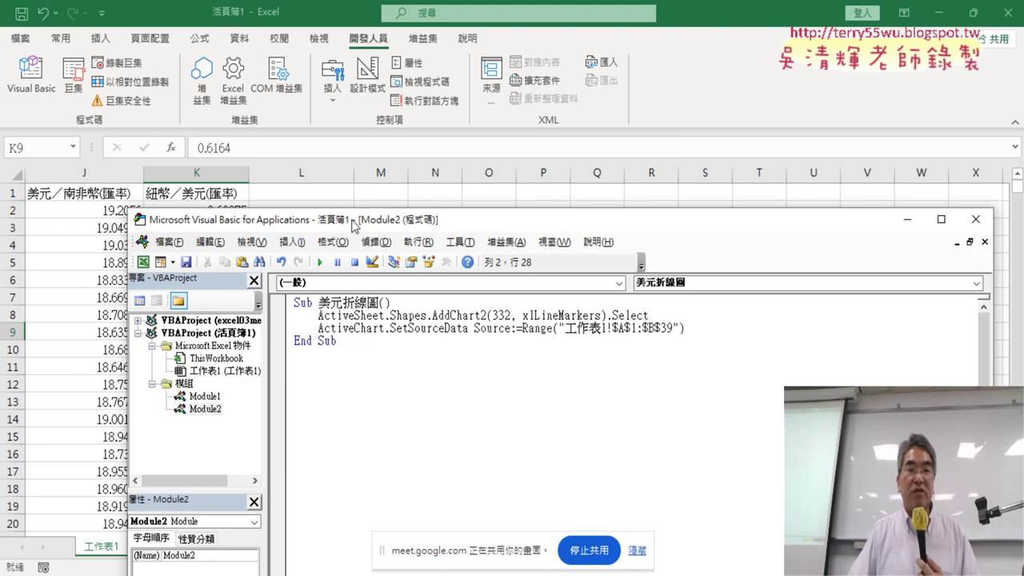
pyautogui.moveTo(357, 225); pyautogui.dragTo(332, 284)
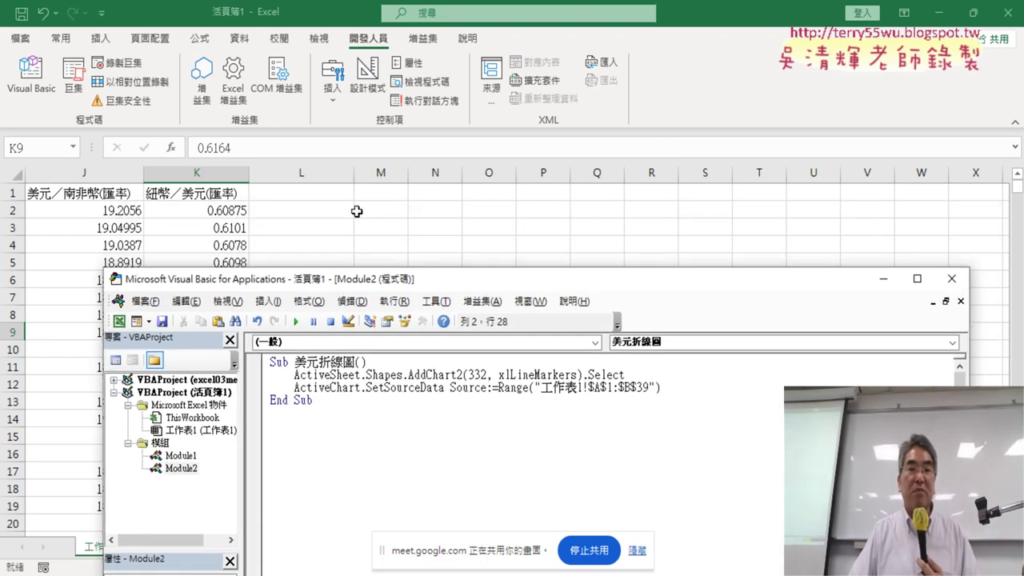
pyautogui.click(582, 375)
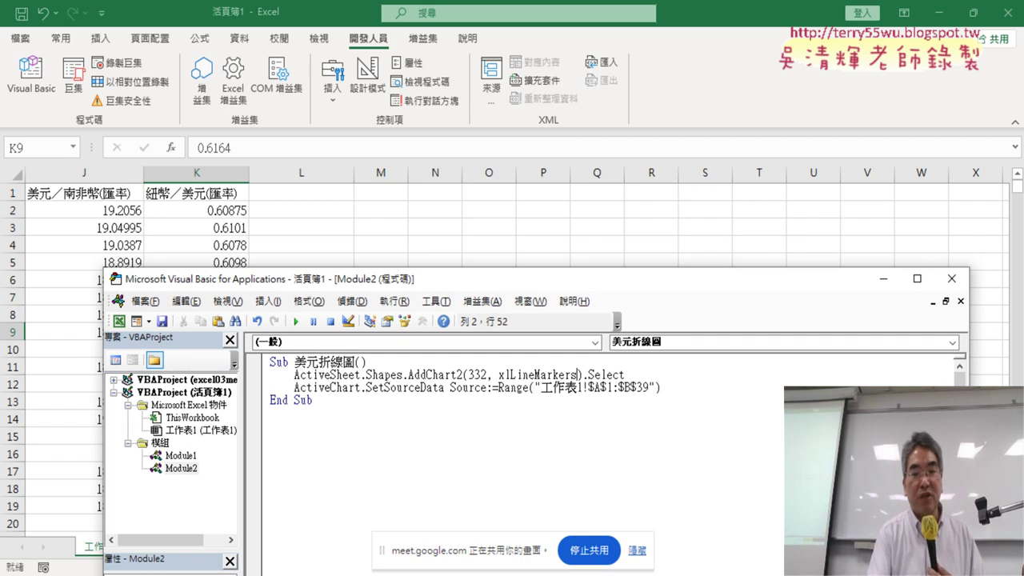
pyautogui.write(',')
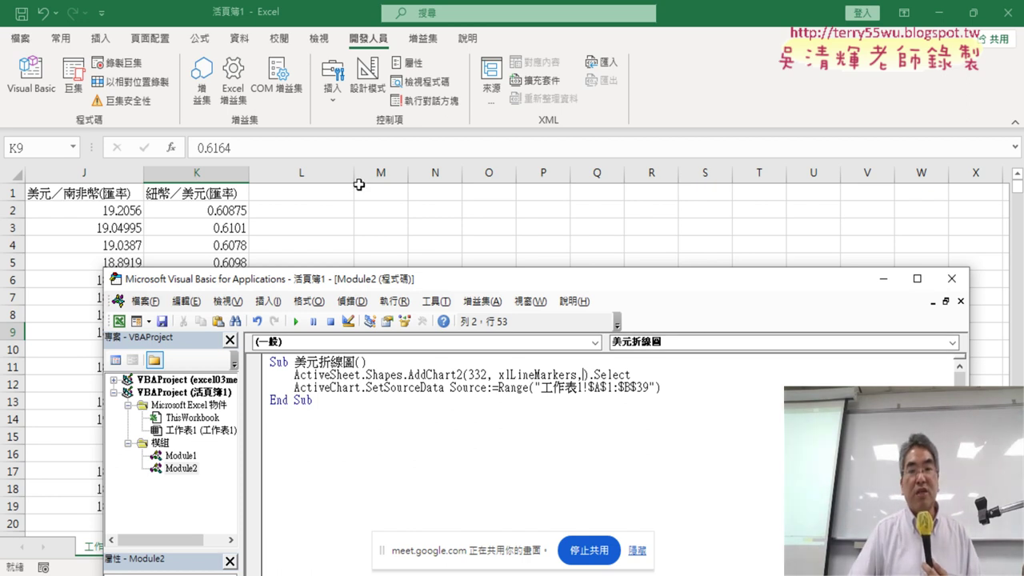
pyautogui.write('r')
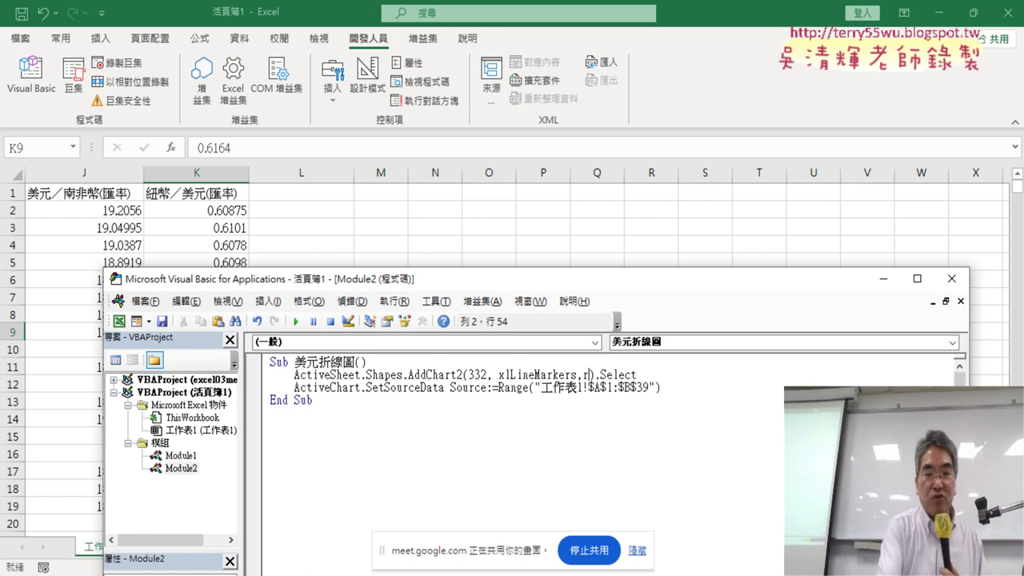
pyautogui.write('a')
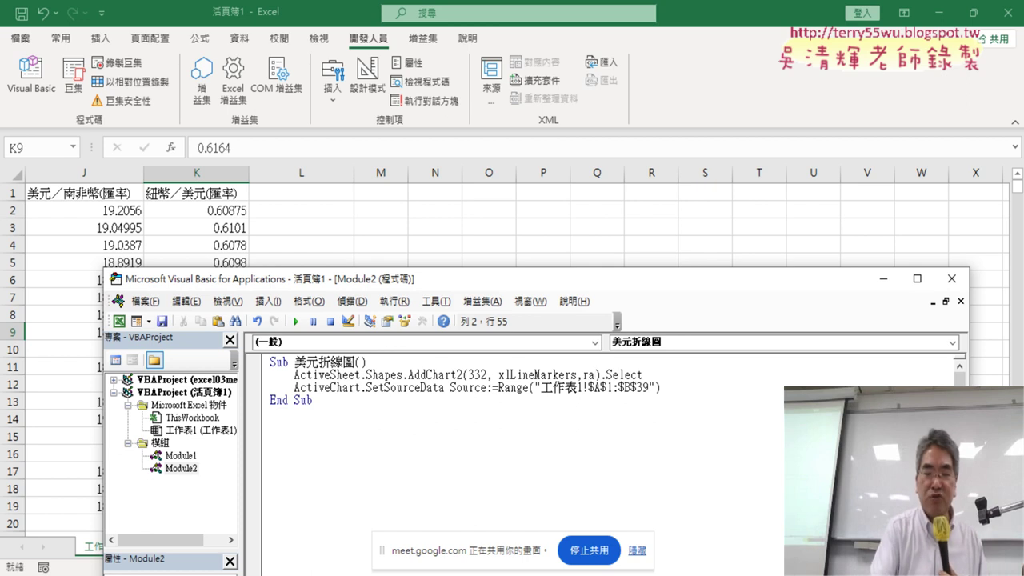
pyautogui.write('nge')
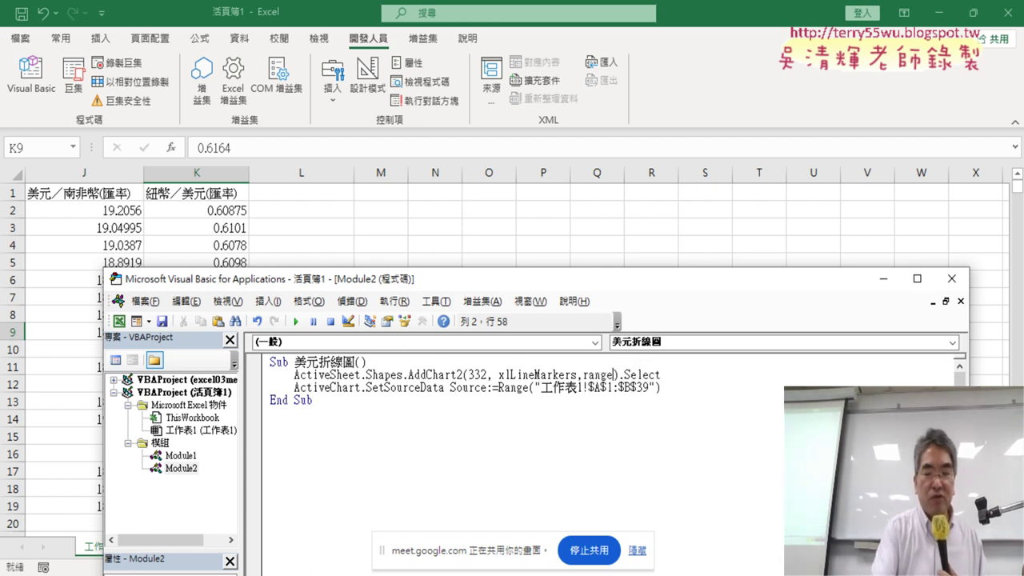
pyautogui.write('("')
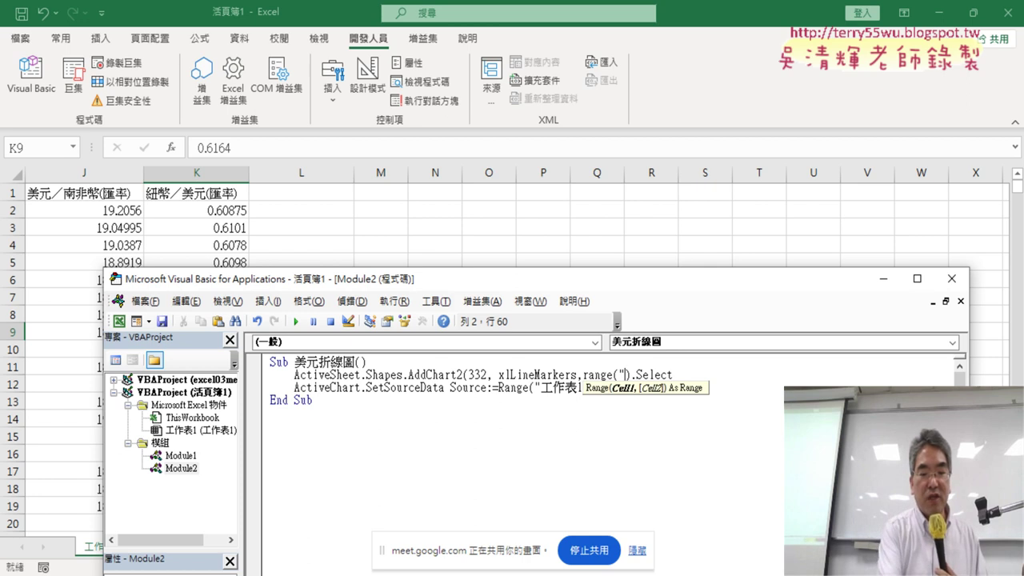
pyautogui.write('M1')
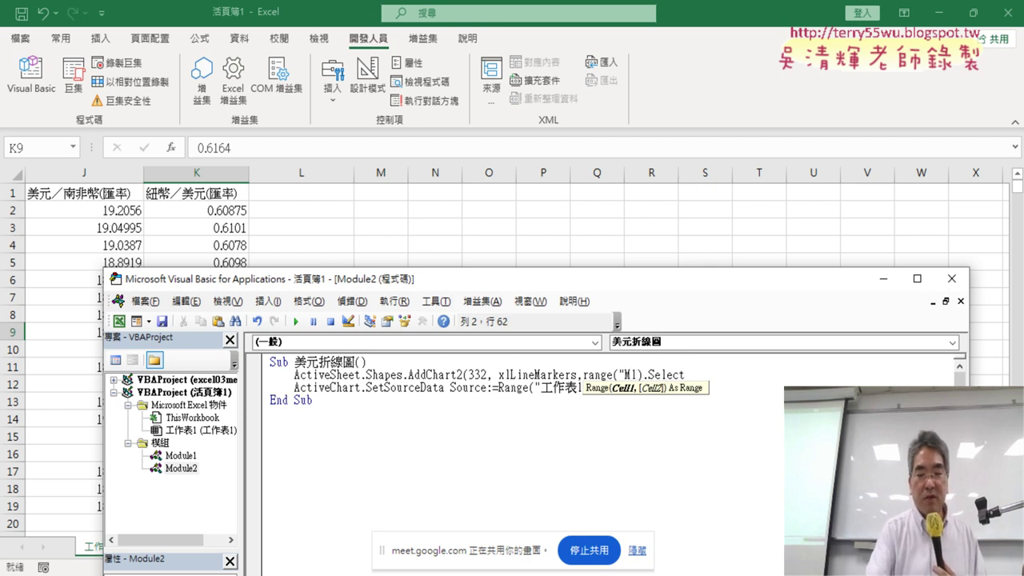
pyautogui.write('")')
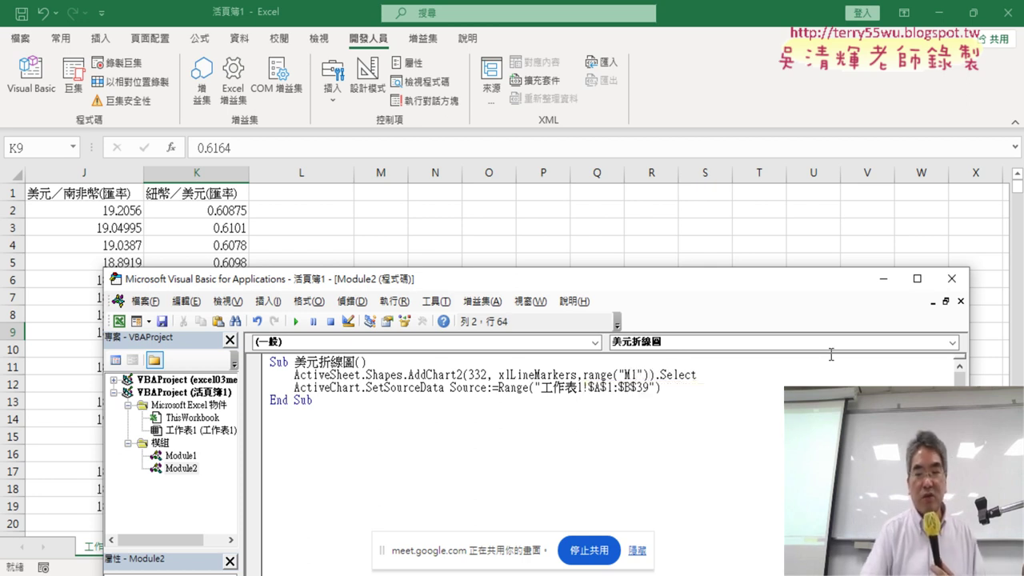
pyautogui.write('.l')
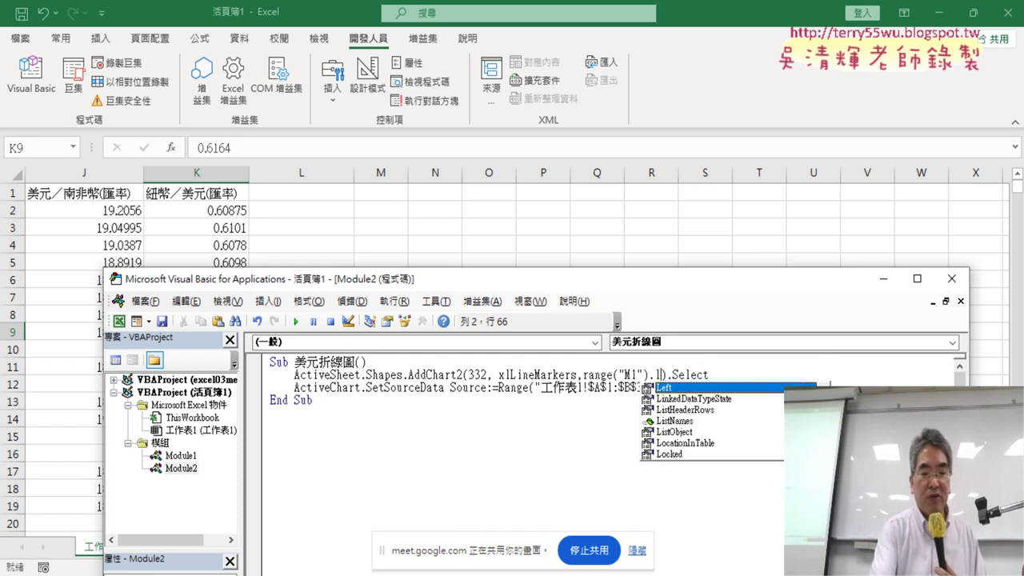
pyautogui.write('eft')
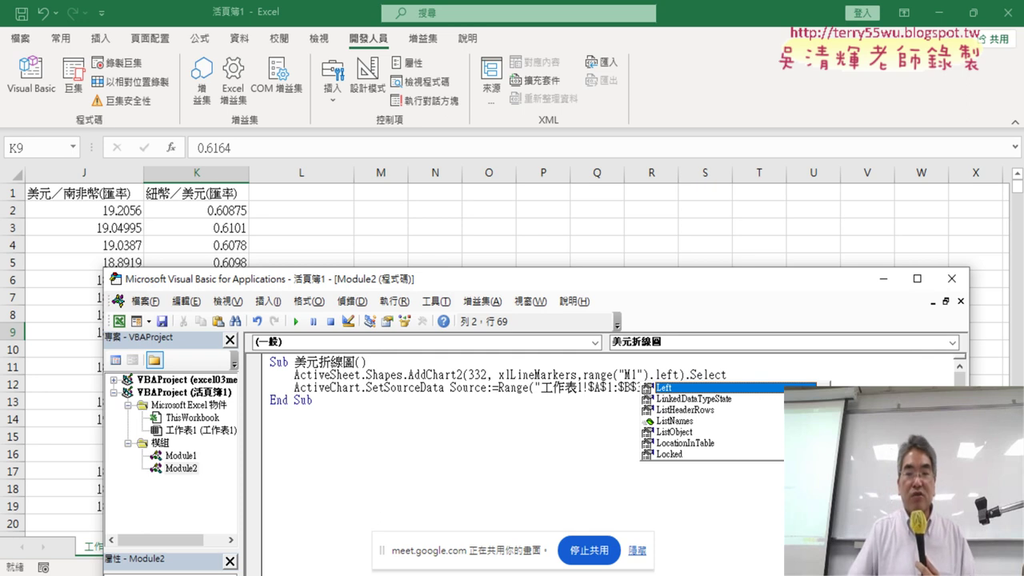
pyautogui.click(312, 400)
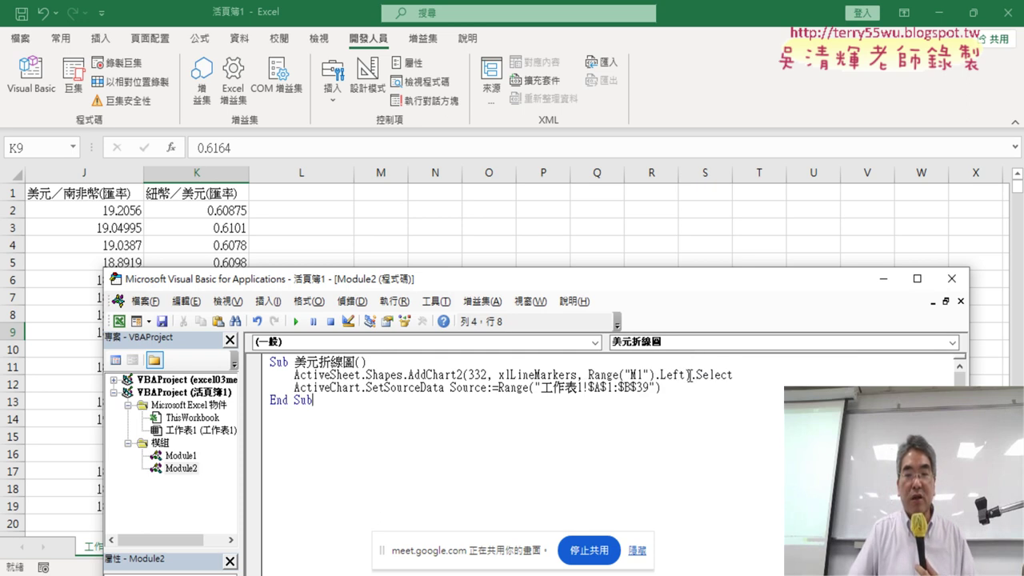
# - Highlight the new Range("M1").Left argument with the sheet visible alongside
pyautogui.moveTo(689, 374); pyautogui.dragTo(673, 374)
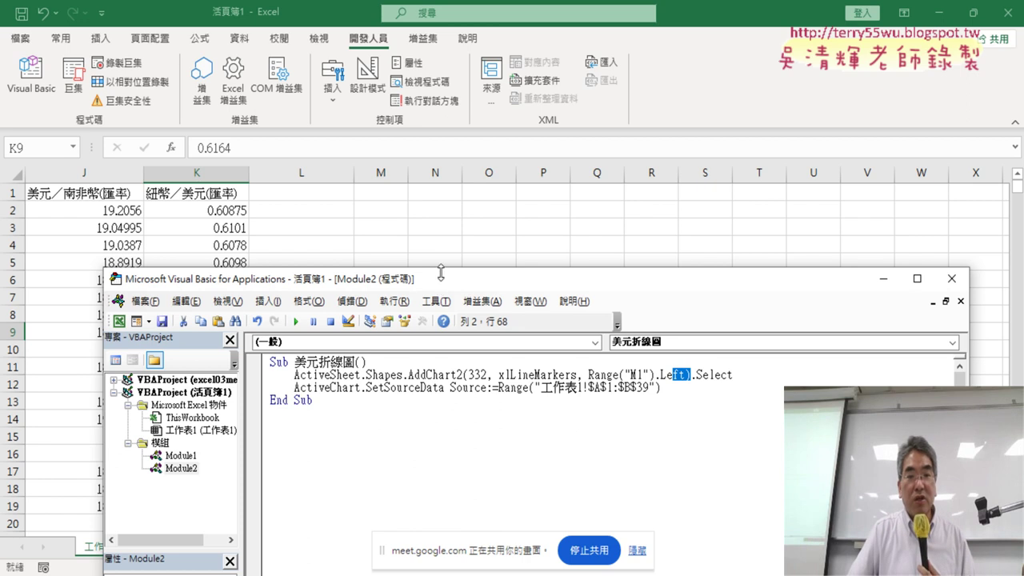
pyautogui.moveTo(440, 273); pyautogui.dragTo(636, 287)
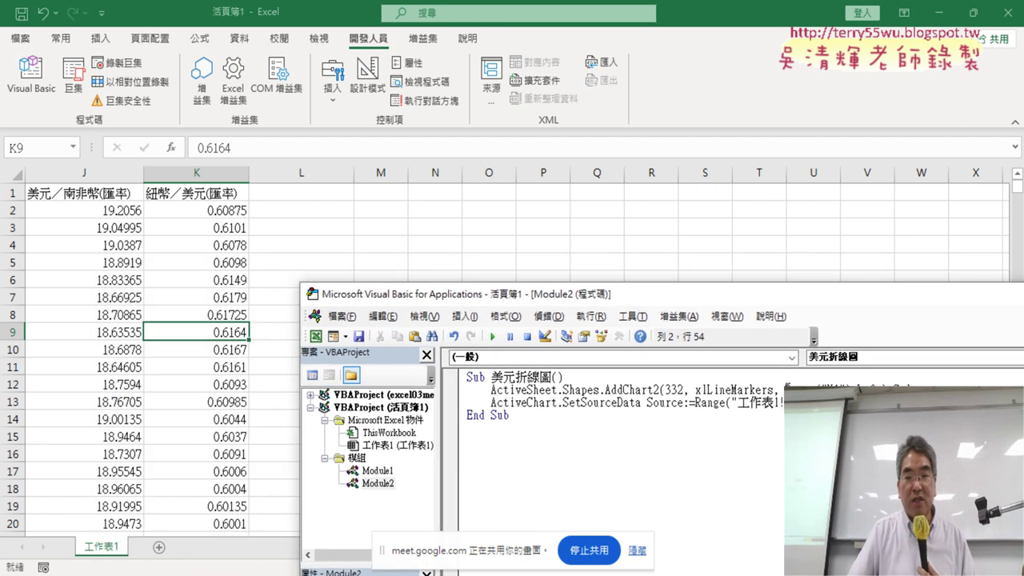
pyautogui.moveTo(784, 384); pyautogui.dragTo(862, 385)
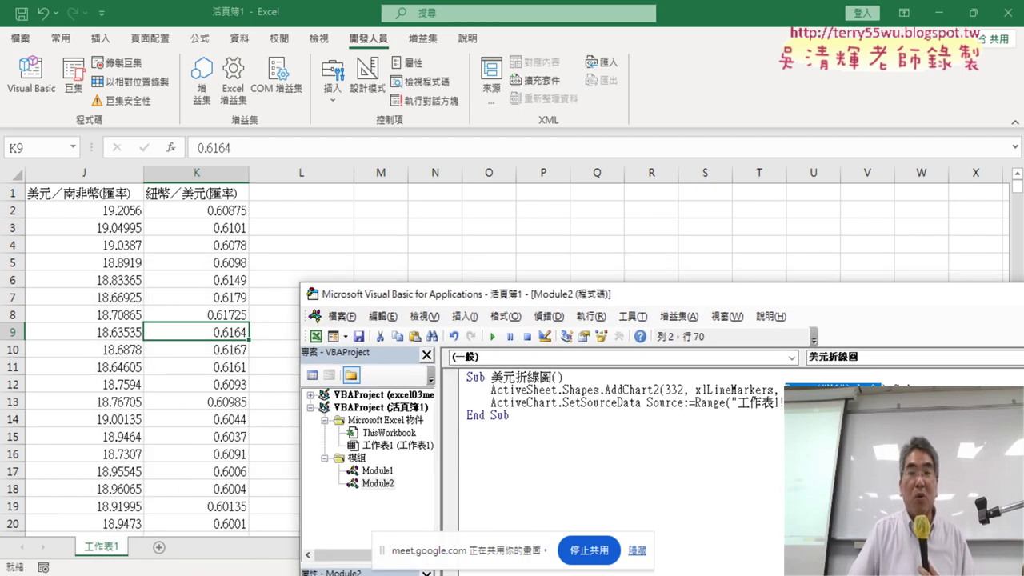
# - Run the macro once and check the resulting chart on the sheet
pyautogui.click(741, 389)
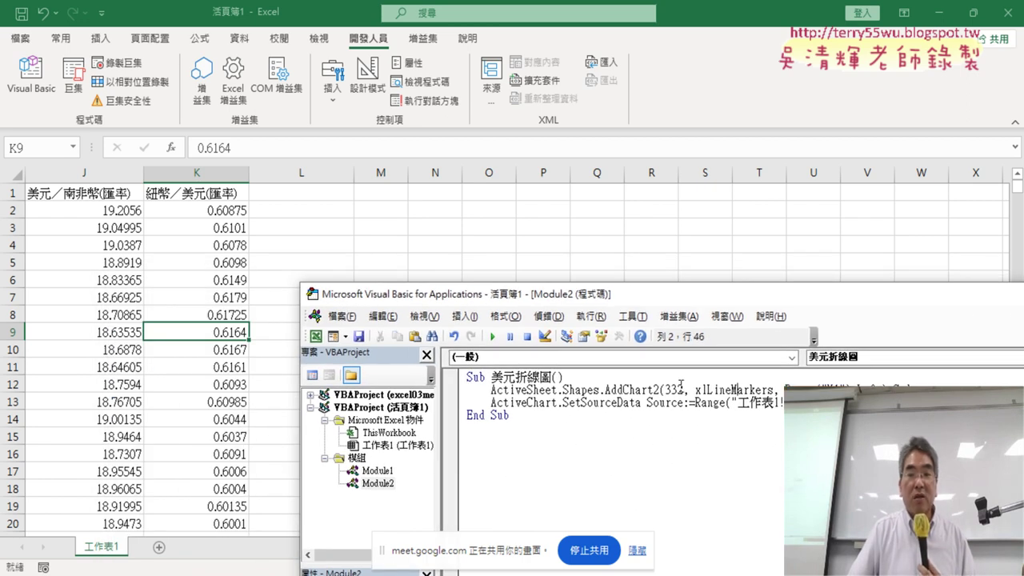
pyautogui.click(491, 337)
pyautogui.moveTo(491, 302); pyautogui.dragTo(646, 304)
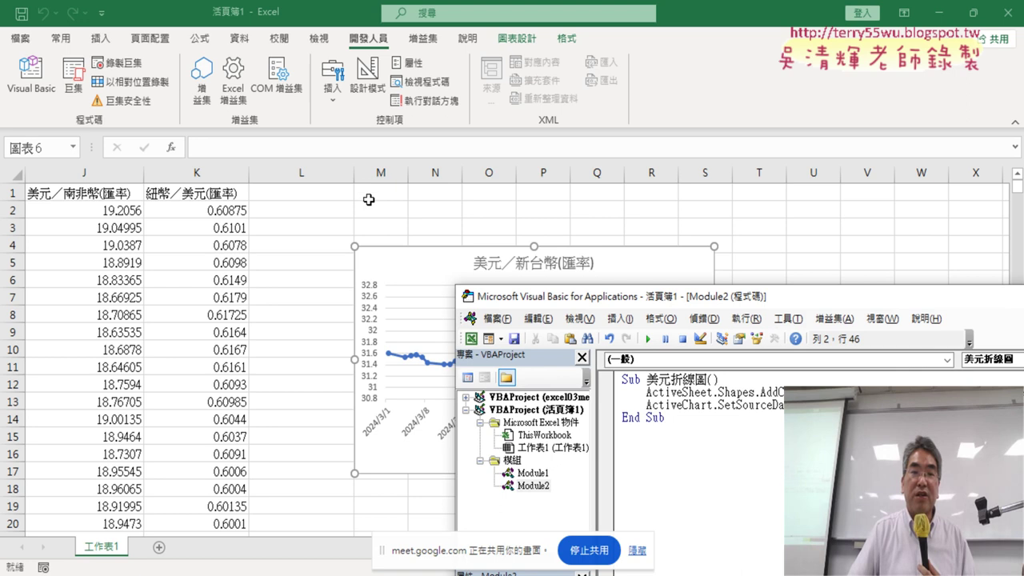
pyautogui.moveTo(592, 296); pyautogui.dragTo(149, 258)
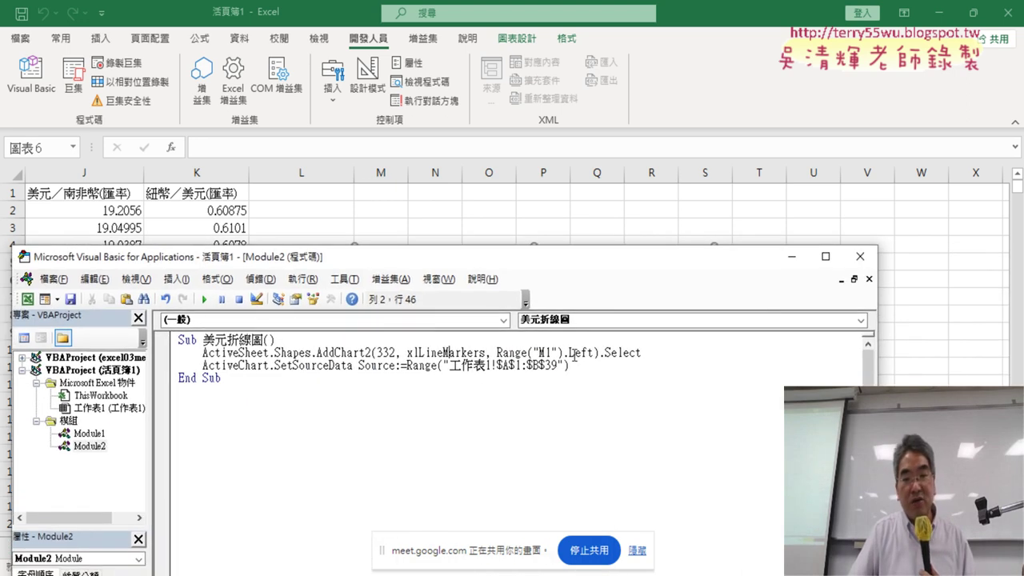
# - Add Range("M1").Top as the chart's top argument, then run the macro with F5
pyautogui.click(596, 353)
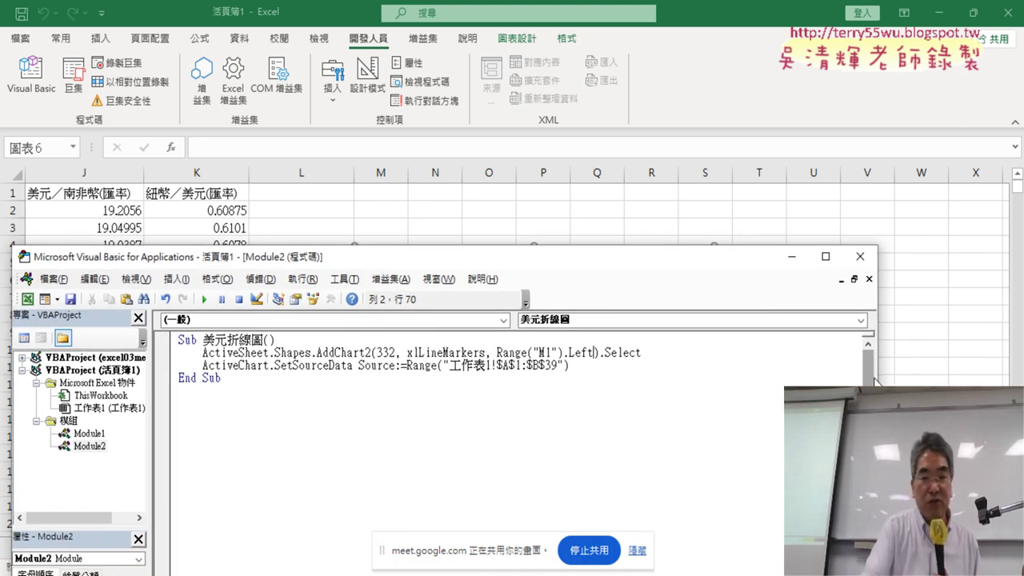
pyautogui.write(',)')
pyautogui.press('Left')
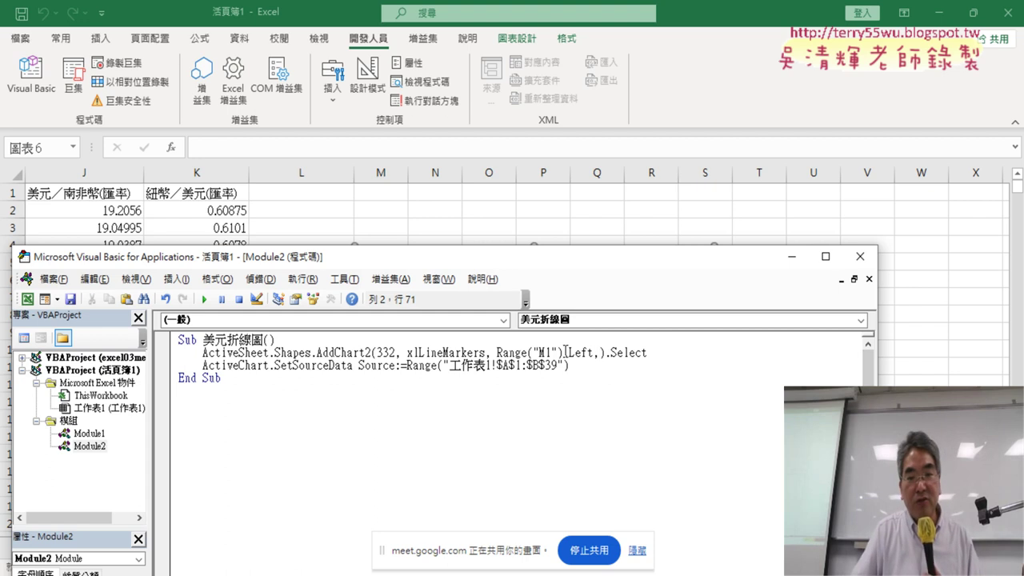
pyautogui.moveTo(565, 353)
pyautogui.mouseDown()
pyautogui.moveTo(511, 353)
pyautogui.moveTo(601, 356)
pyautogui.mouseUp()
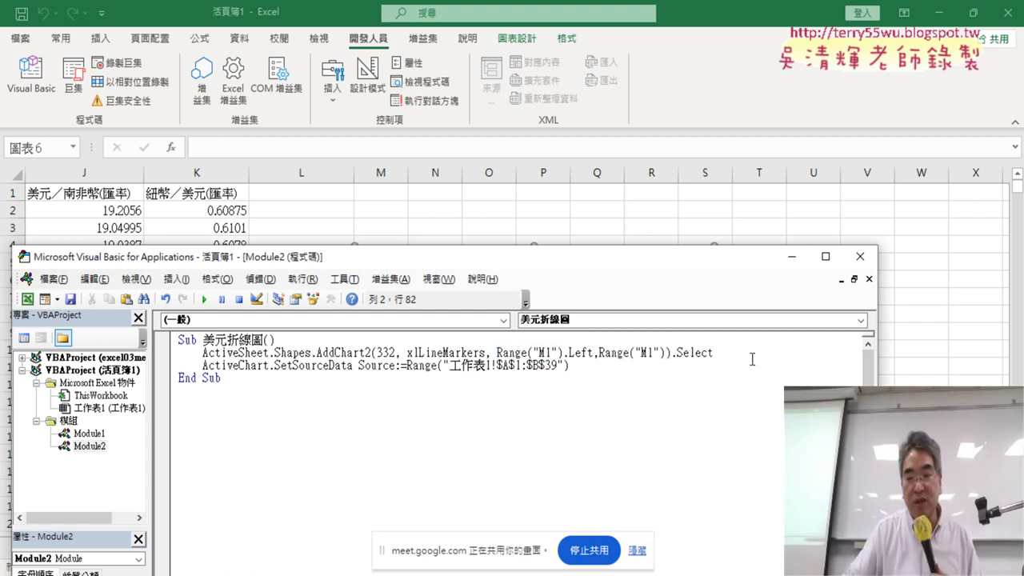
pyautogui.write('.t')
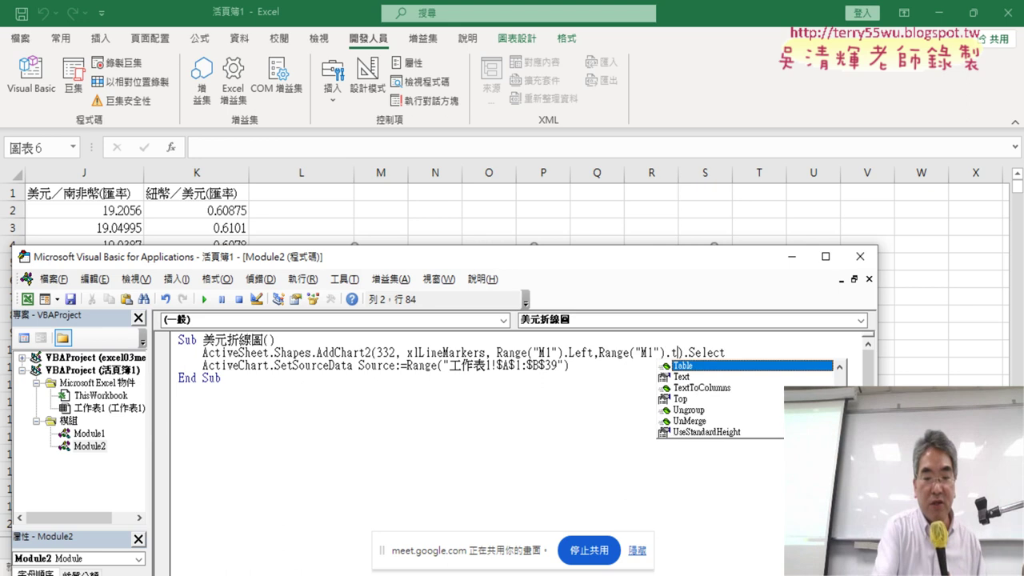
pyautogui.write('o')
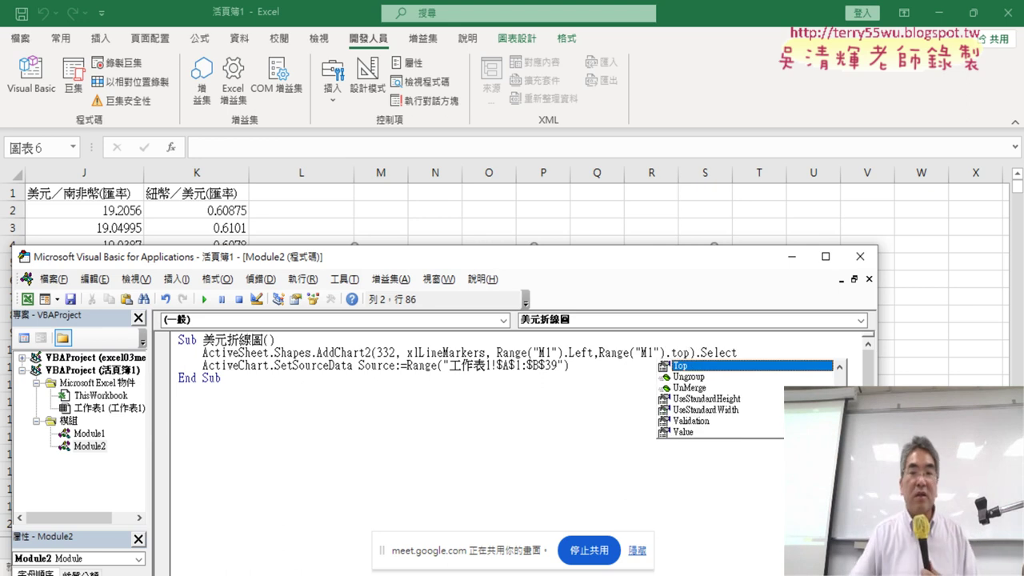
pyautogui.write('p')
pyautogui.click(707, 351)
pyautogui.press('Down')
pyautogui.press('Down')
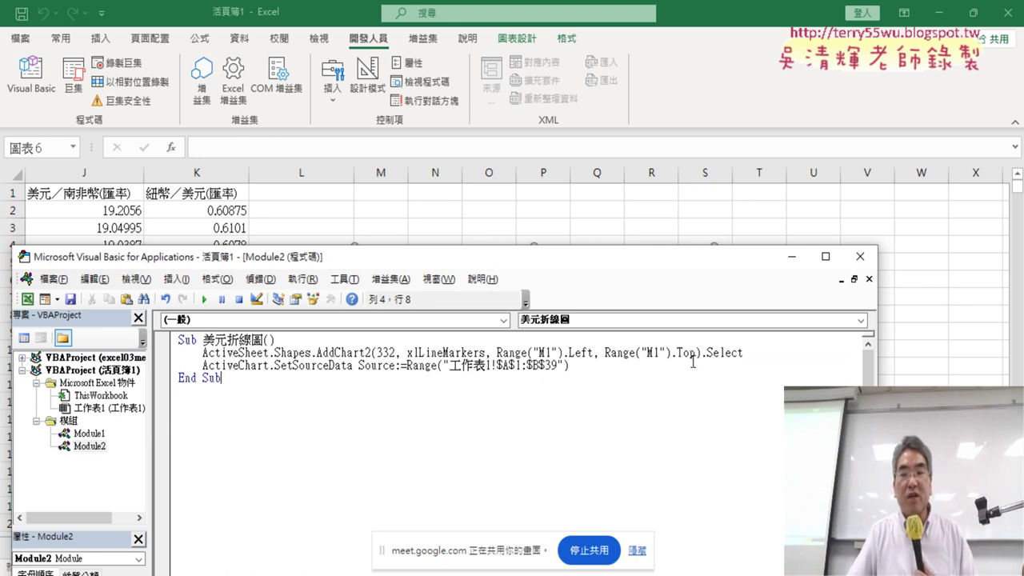
pyautogui.moveTo(698, 352); pyautogui.dragTo(620, 348)
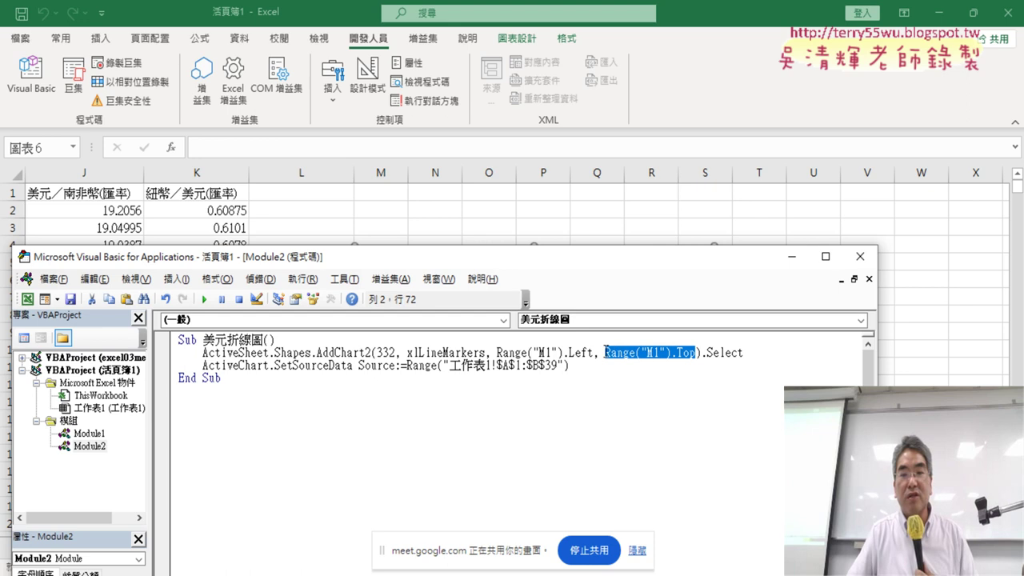
pyautogui.click(466, 353)
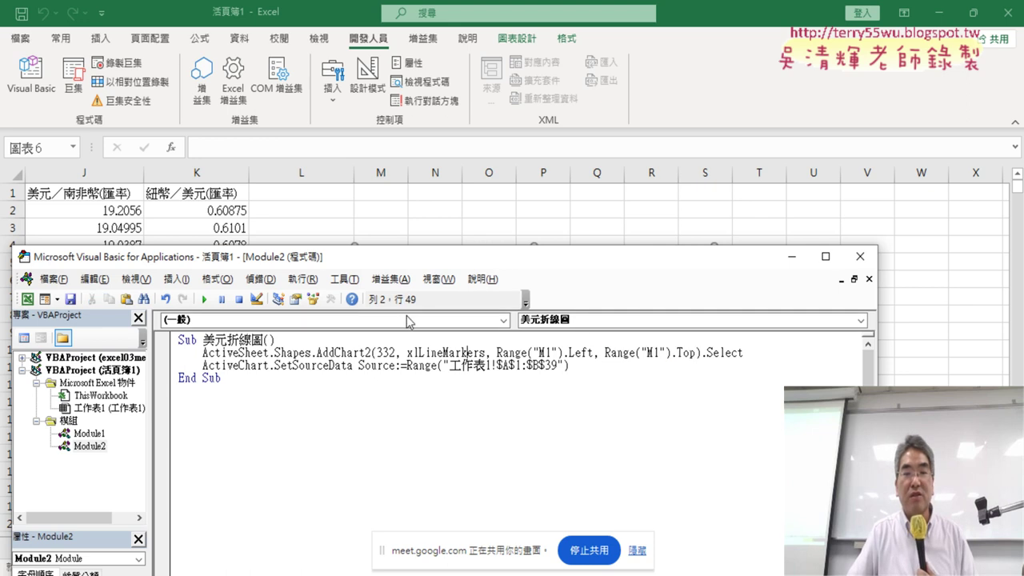
pyautogui.press('F5')
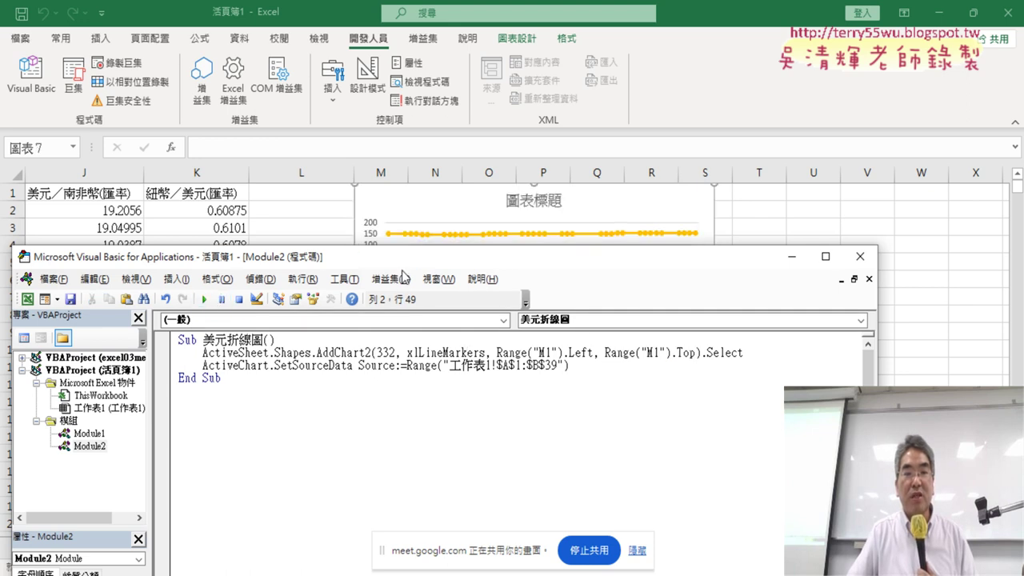
# - Reopen the VBA editor, re-run 美元折線圖, and view the resulting 圖表 8 at M1
pyautogui.moveTo(414, 262); pyautogui.dragTo(564, 474)
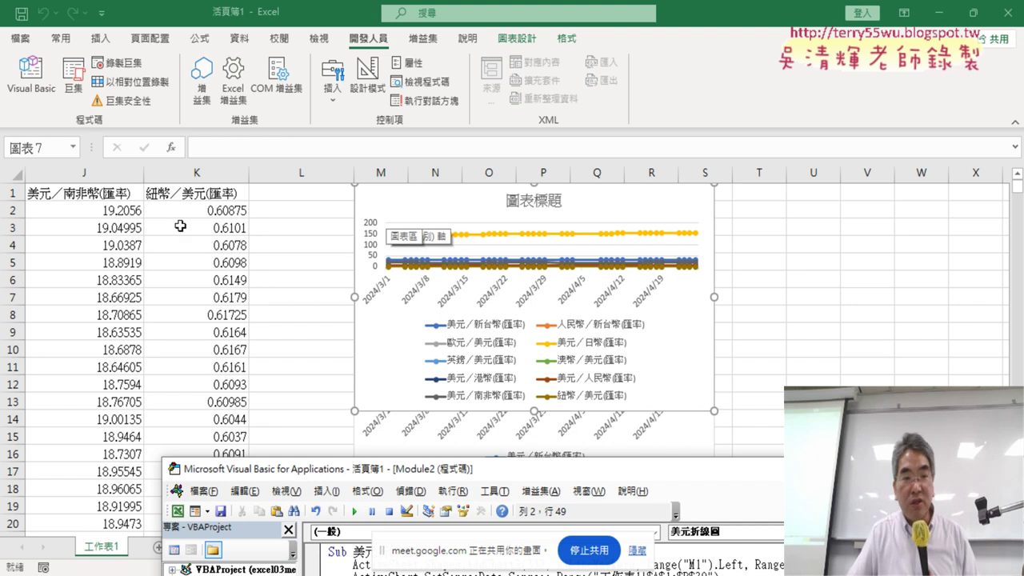
pyautogui.click(104, 276)
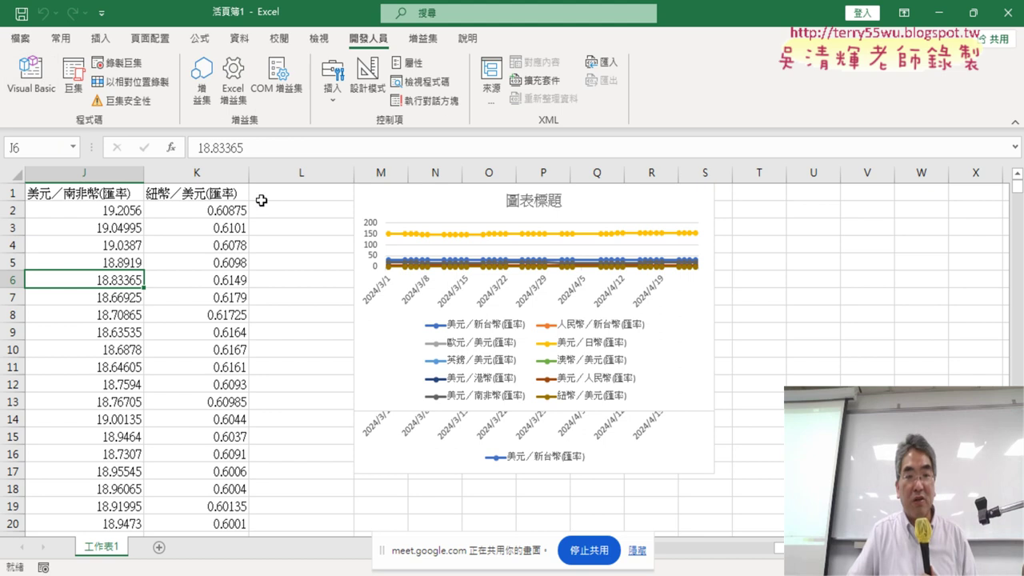
pyautogui.click(32, 76)
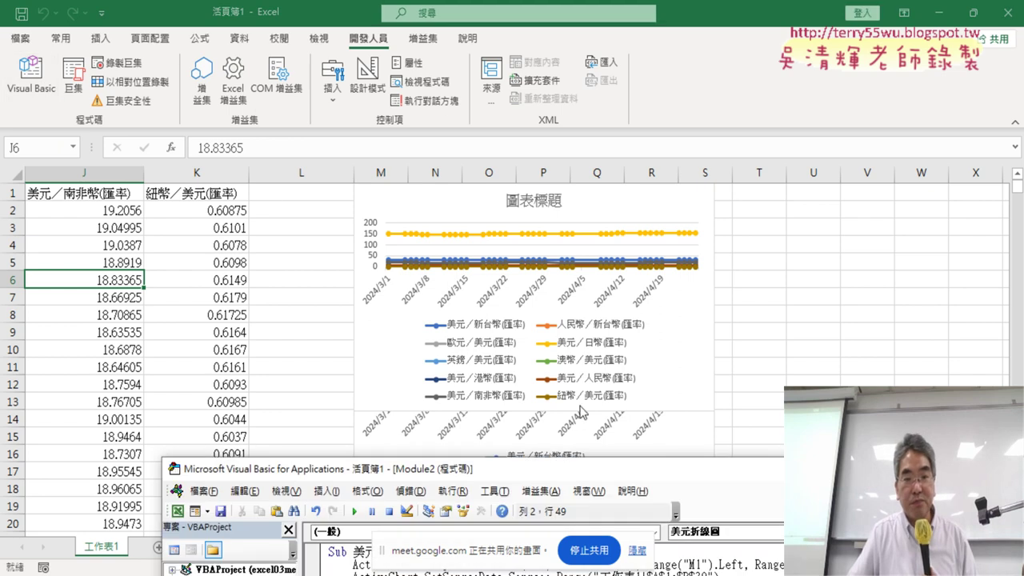
pyautogui.moveTo(624, 475); pyautogui.dragTo(544, 163)
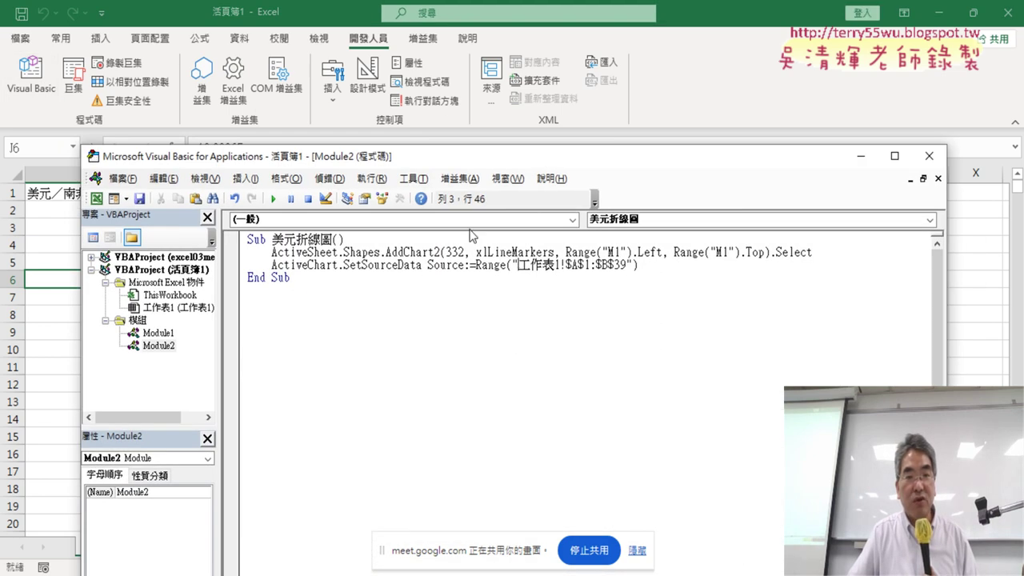
pyautogui.click(272, 198)
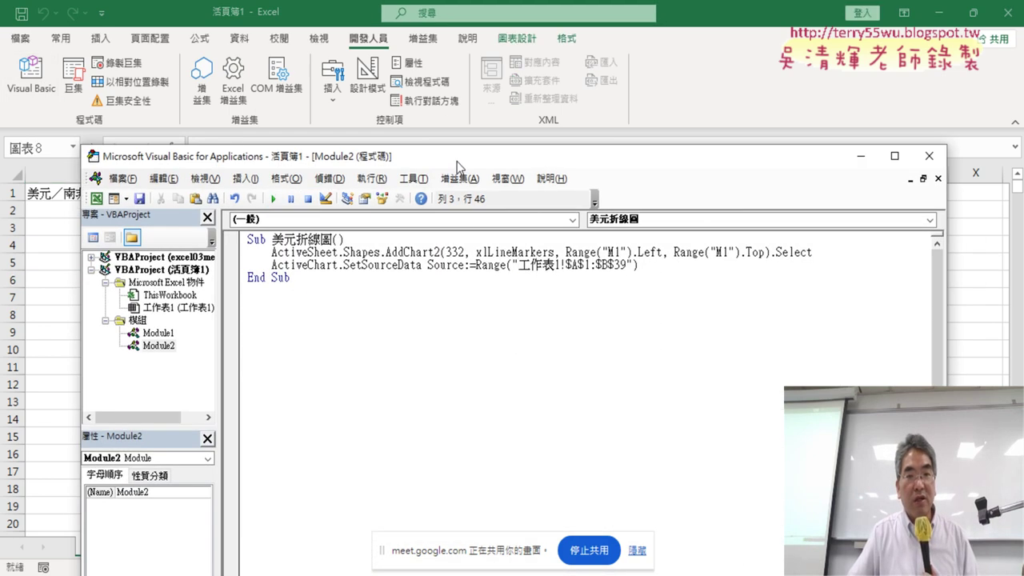
pyautogui.moveTo(456, 164); pyautogui.dragTo(476, 453)
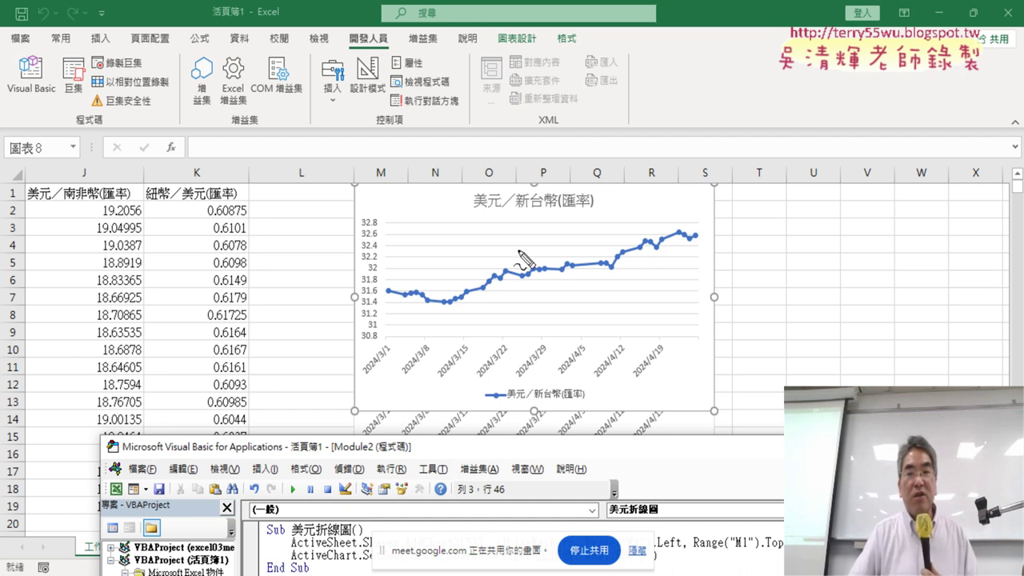
pyautogui.moveTo(356, 174); pyautogui.dragTo(357, 274)
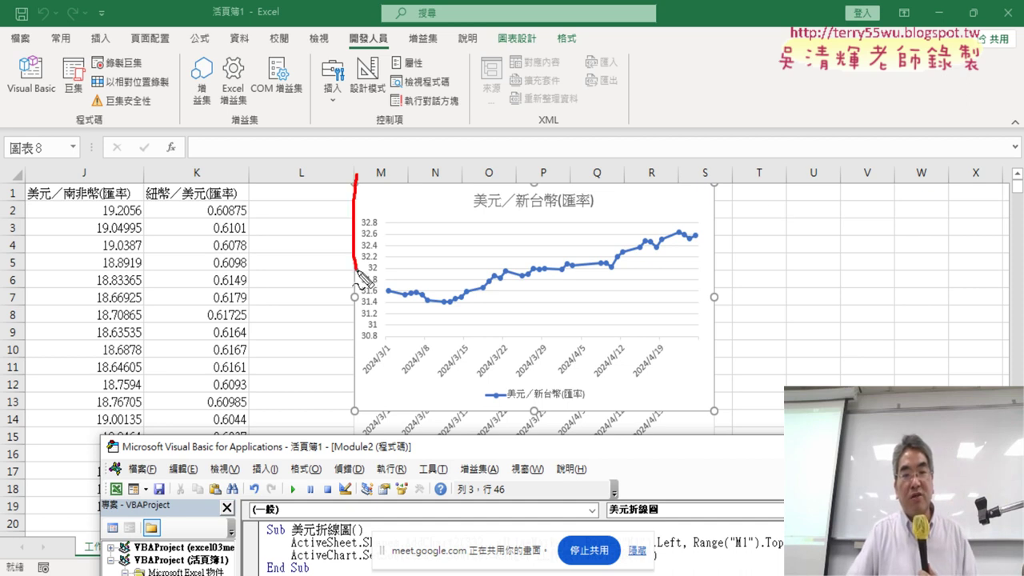
pyautogui.moveTo(338, 183)
pyautogui.mouseDown()
pyautogui.moveTo(709, 193)
pyautogui.moveTo(376, 414)
pyautogui.mouseUp()
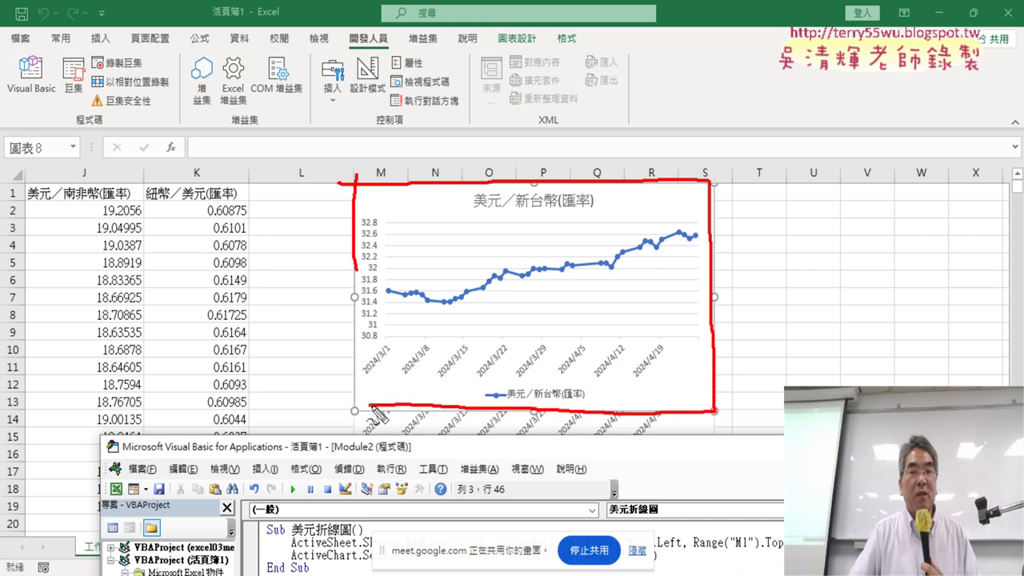
pyautogui.moveTo(360, 264); pyautogui.dragTo(369, 412)
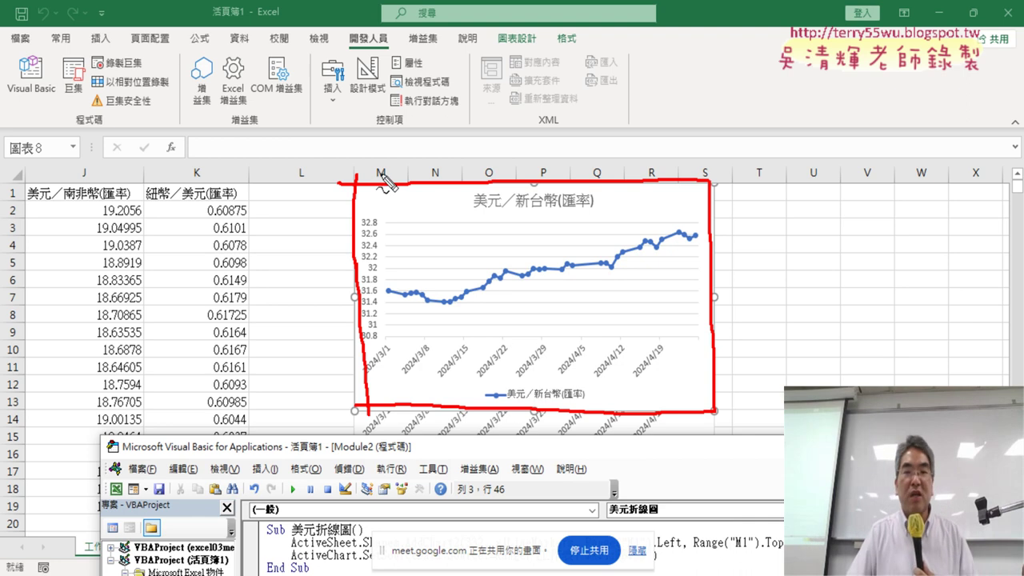
pyautogui.moveTo(352, 166); pyautogui.dragTo(345, 253)
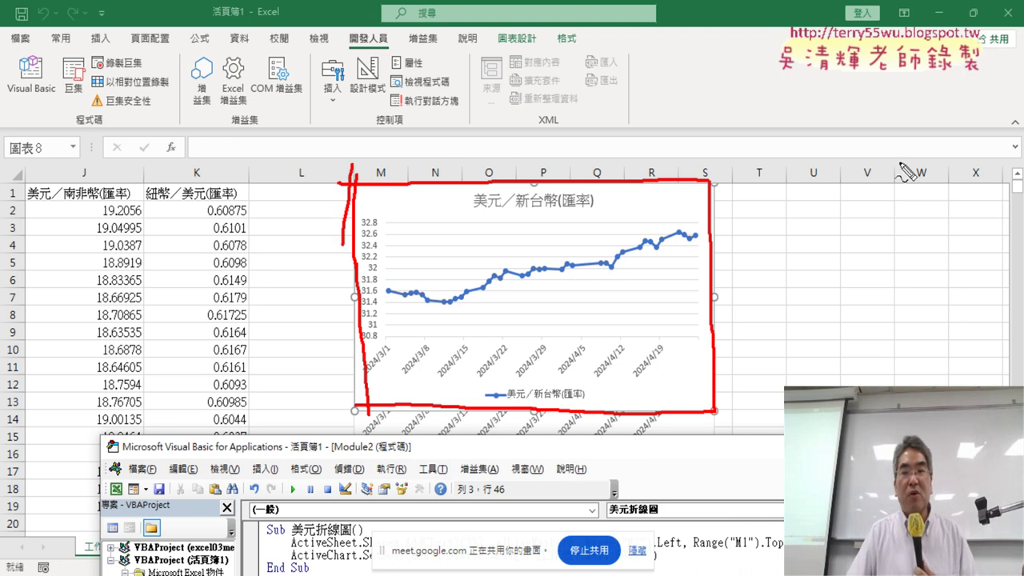
pyautogui.moveTo(897, 165); pyautogui.dragTo(901, 267)
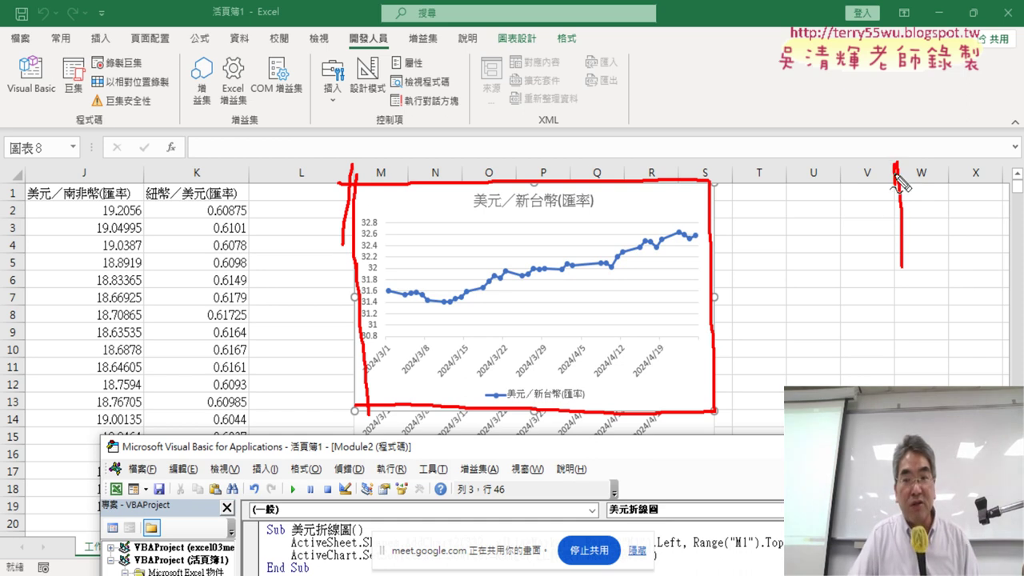
pyautogui.moveTo(896, 165); pyautogui.dragTo(895, 236)
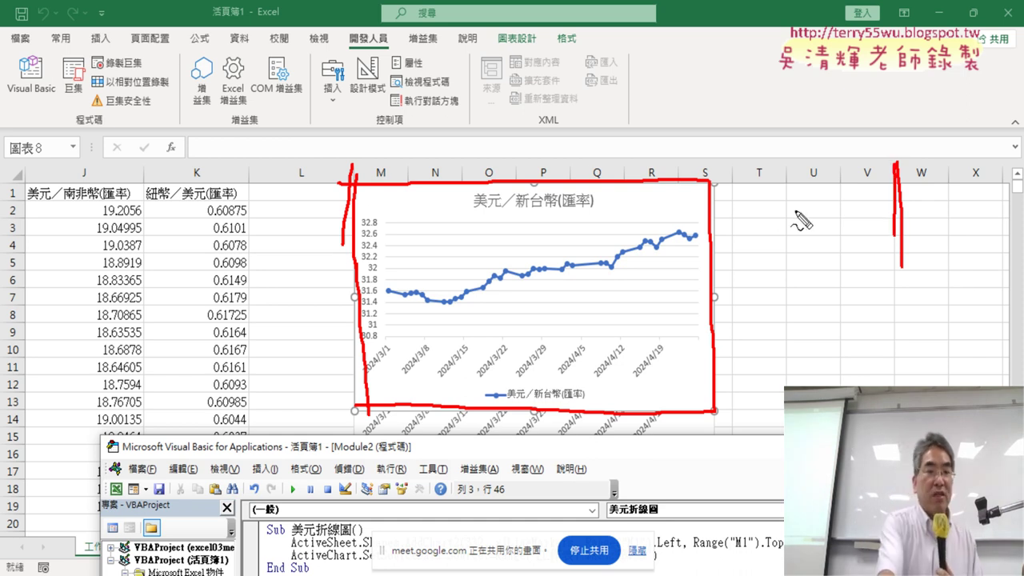
pyautogui.press('Escape')
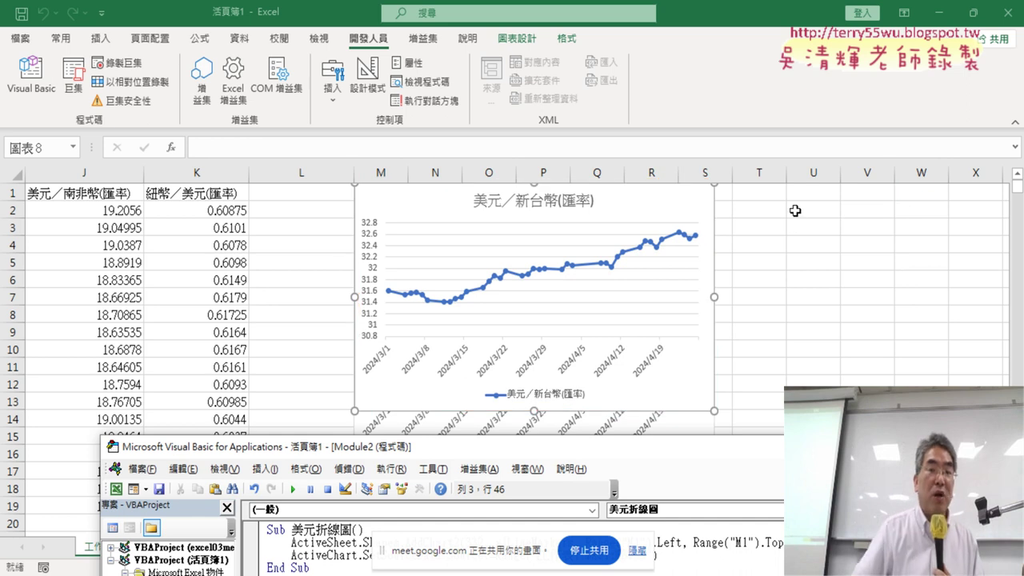
# - After the .Top argument, add Range("M1").Width*10 as the chart width
pyautogui.moveTo(728, 460); pyautogui.dragTo(624, 113)
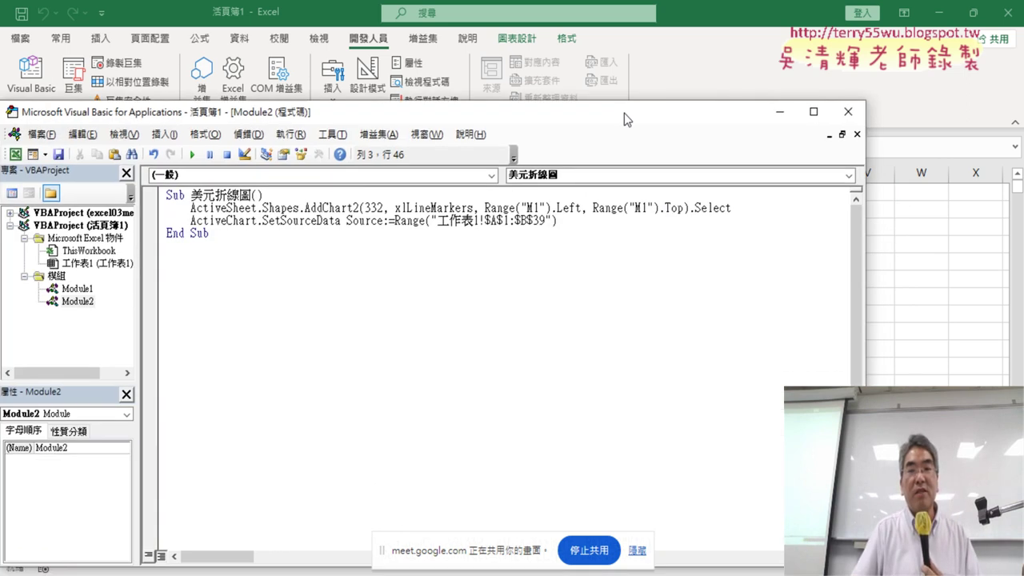
pyautogui.moveTo(863, 267); pyautogui.dragTo(970, 267)
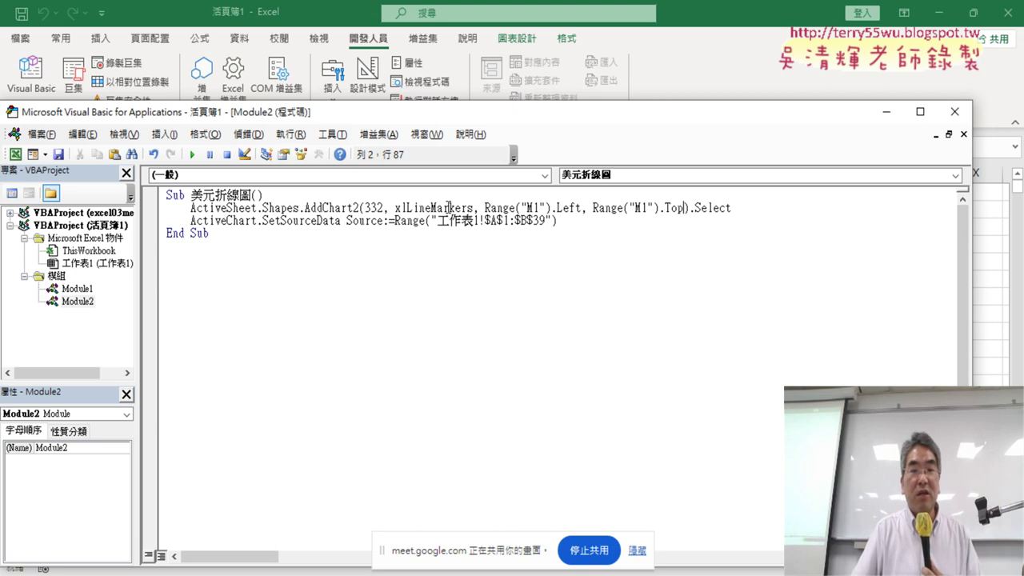
pyautogui.write(',')
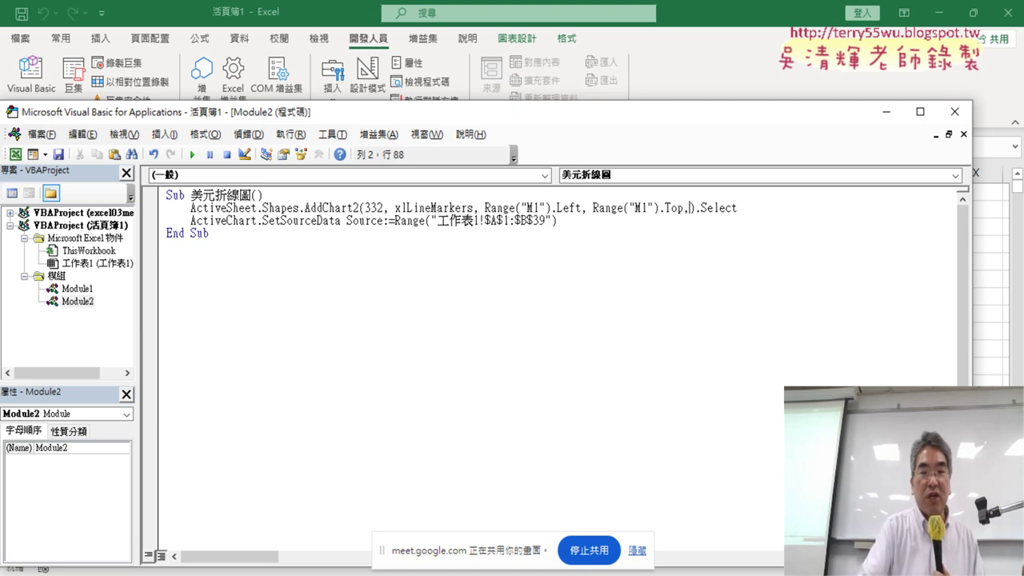
pyautogui.moveTo(593, 207); pyautogui.dragTo(654, 208)
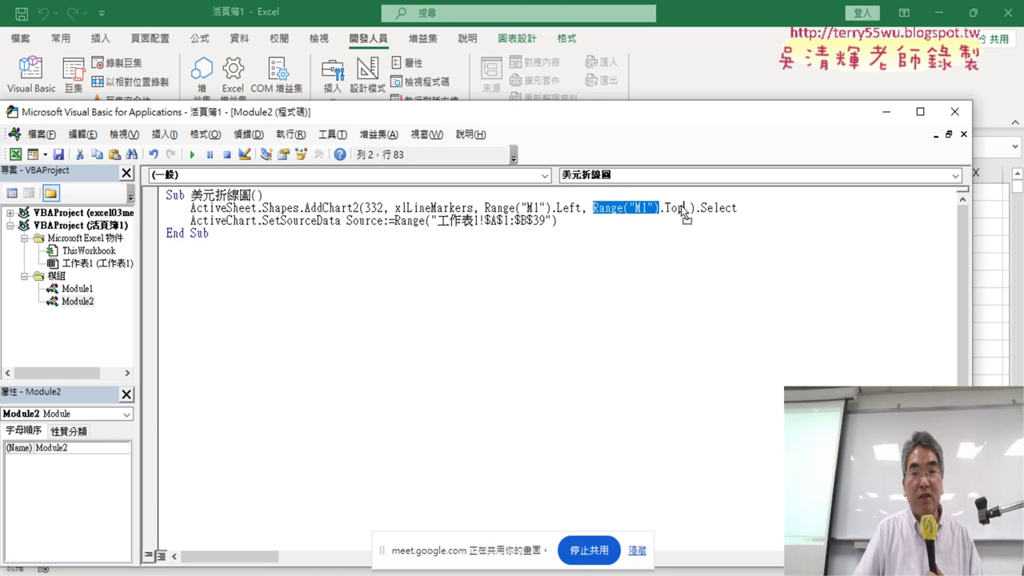
pyautogui.moveTo(688, 210); pyautogui.dragTo(689, 210)
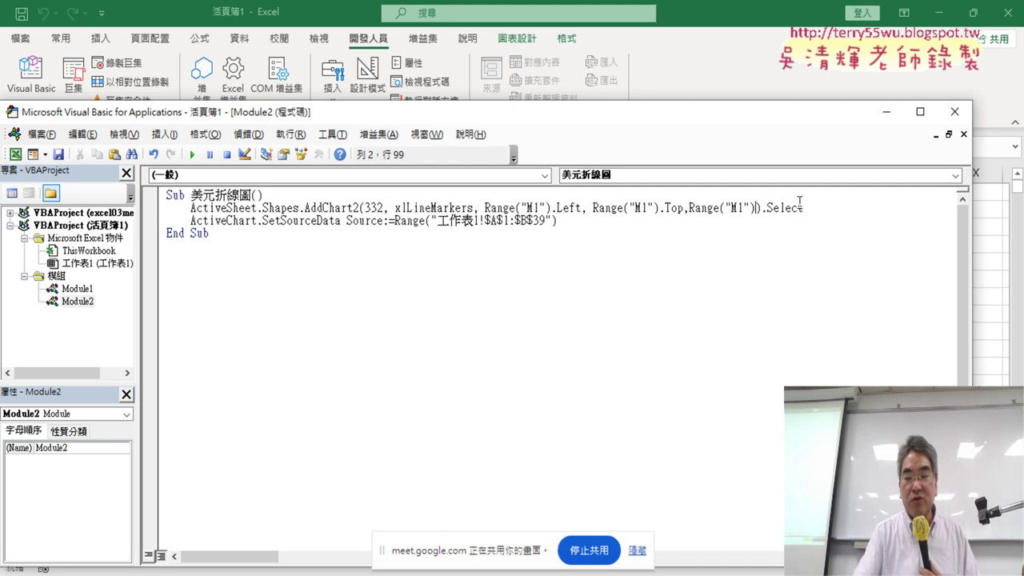
pyautogui.write('.w')
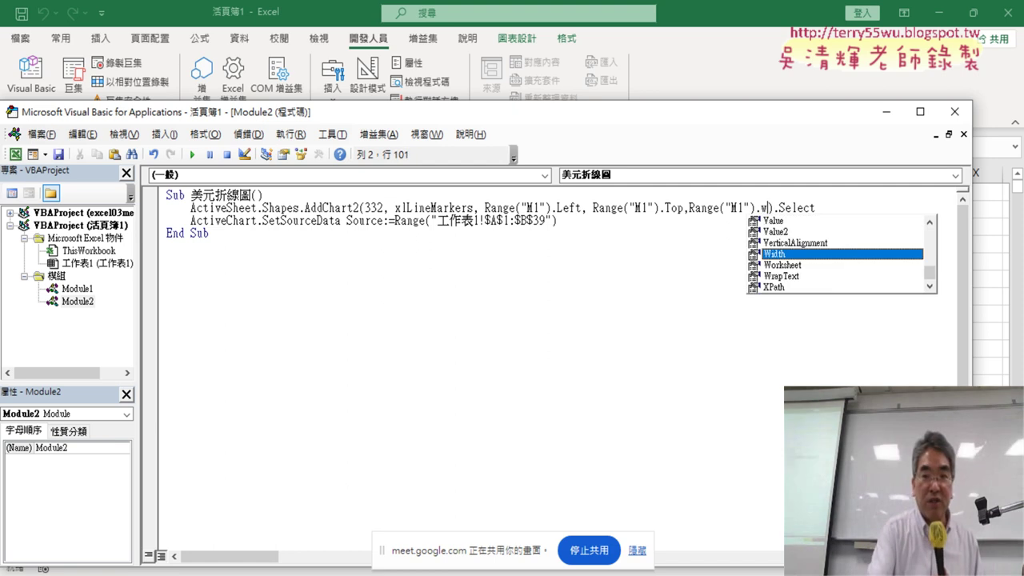
pyautogui.doubleClick(793, 253)
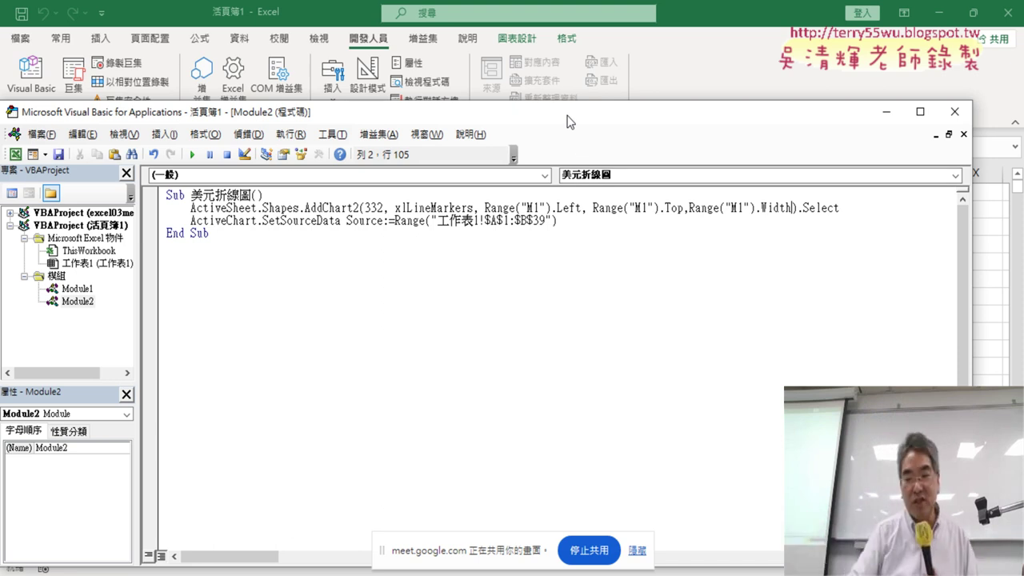
pyautogui.write('*1')
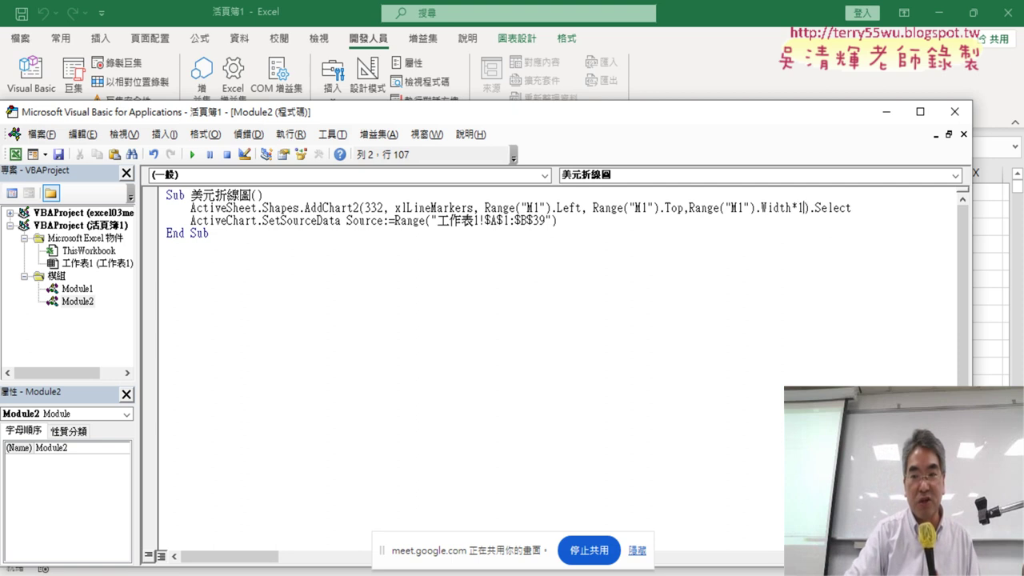
pyautogui.write('0')
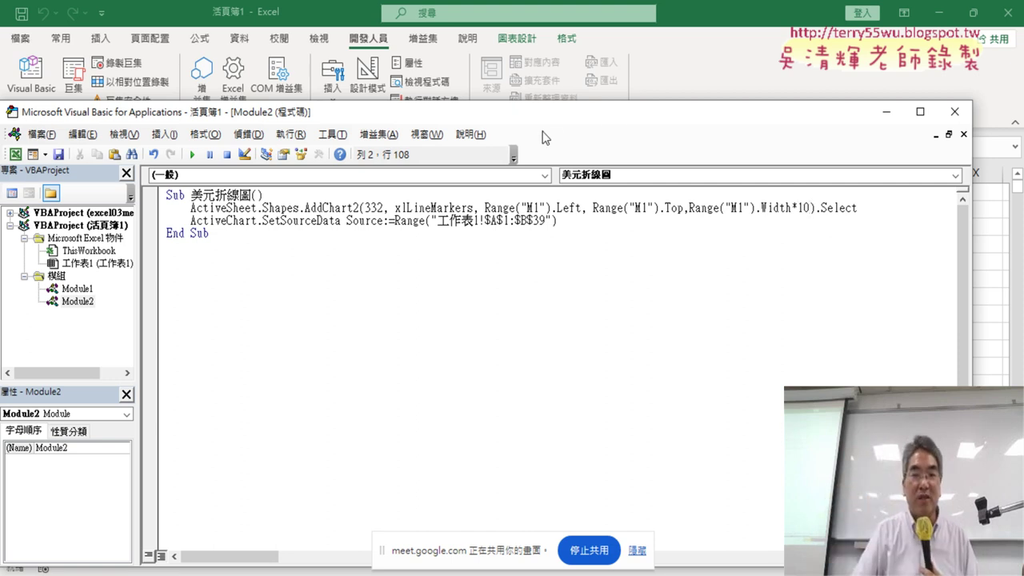
pyautogui.moveTo(543, 117); pyautogui.dragTo(621, 347)
# - Run 美元折線圖 repeatedly, producing the wider 圖表 11 spanning columns M–V
pyautogui.click(593, 444)
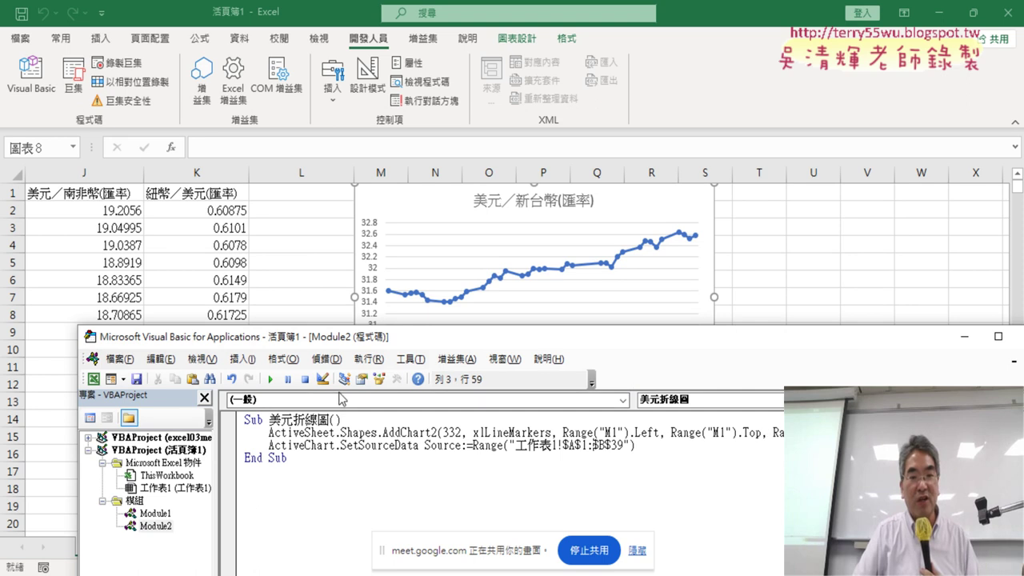
pyautogui.click(271, 379)
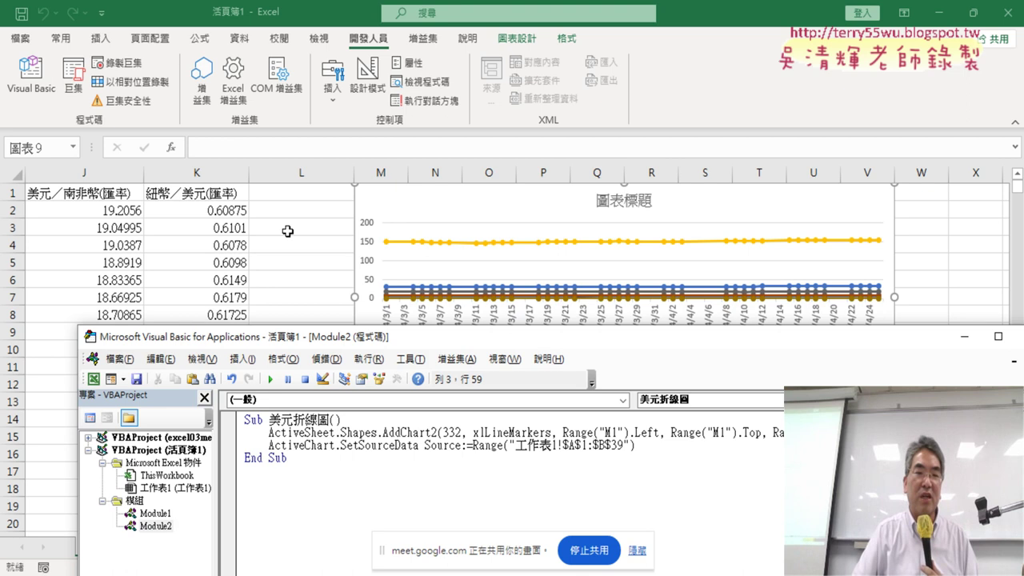
pyautogui.click(82, 258)
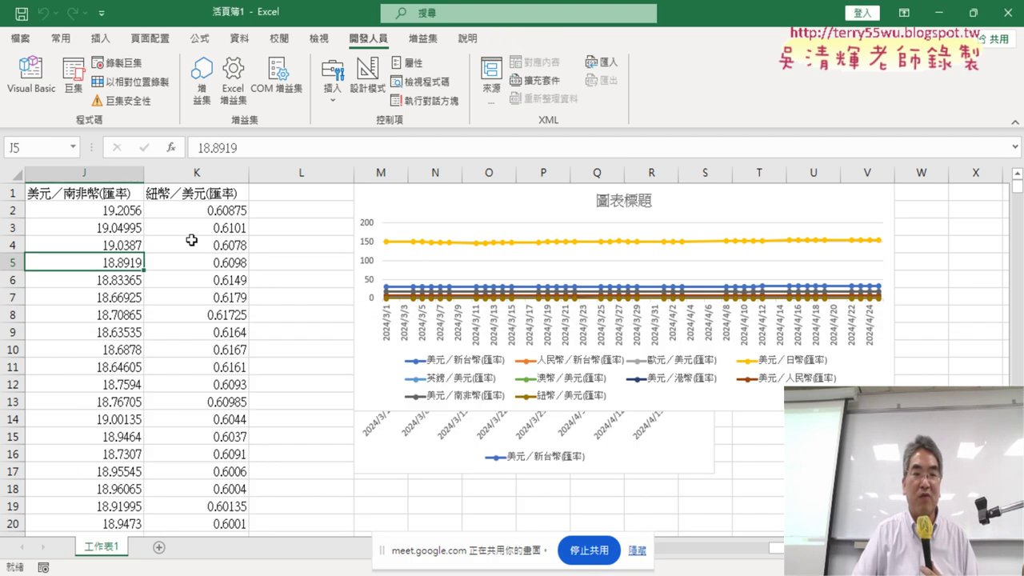
pyautogui.click(36, 84)
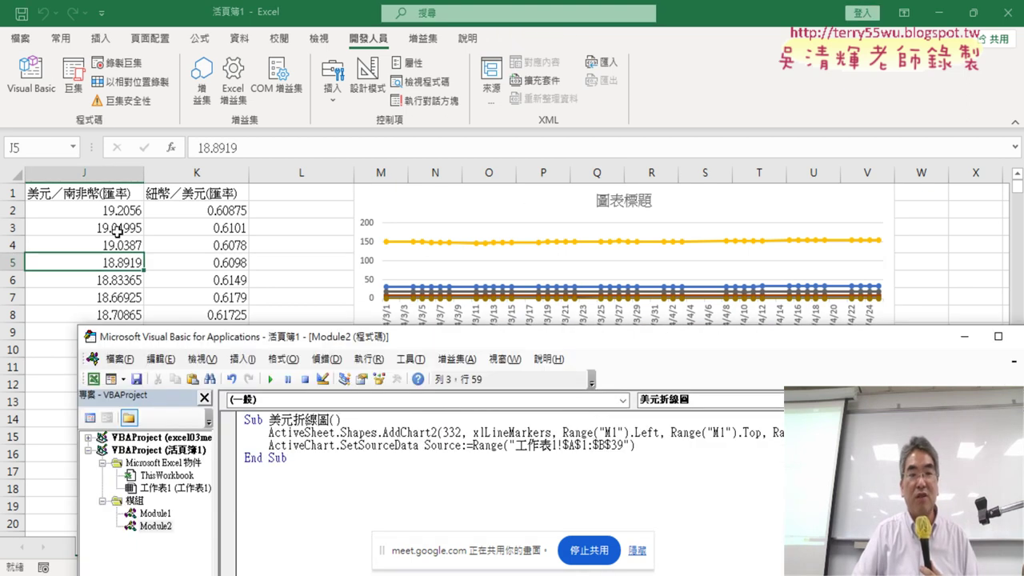
pyautogui.click(271, 379)
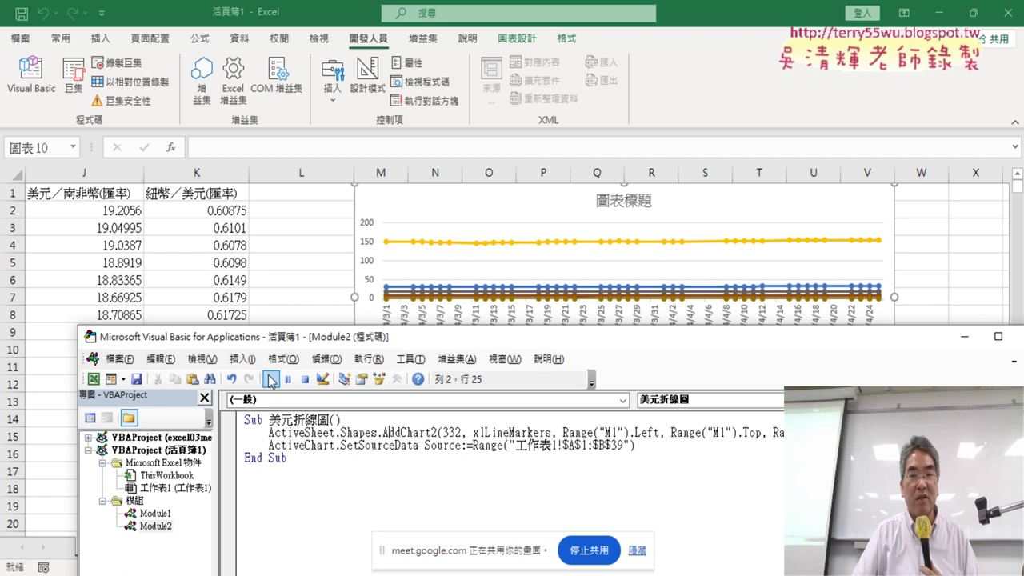
pyautogui.click(158, 262)
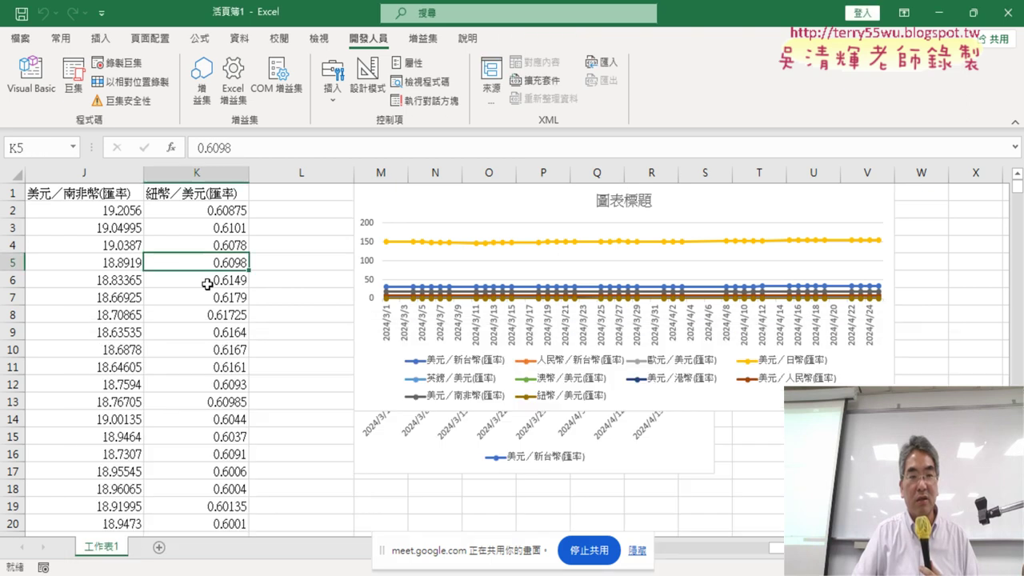
pyautogui.click(32, 80)
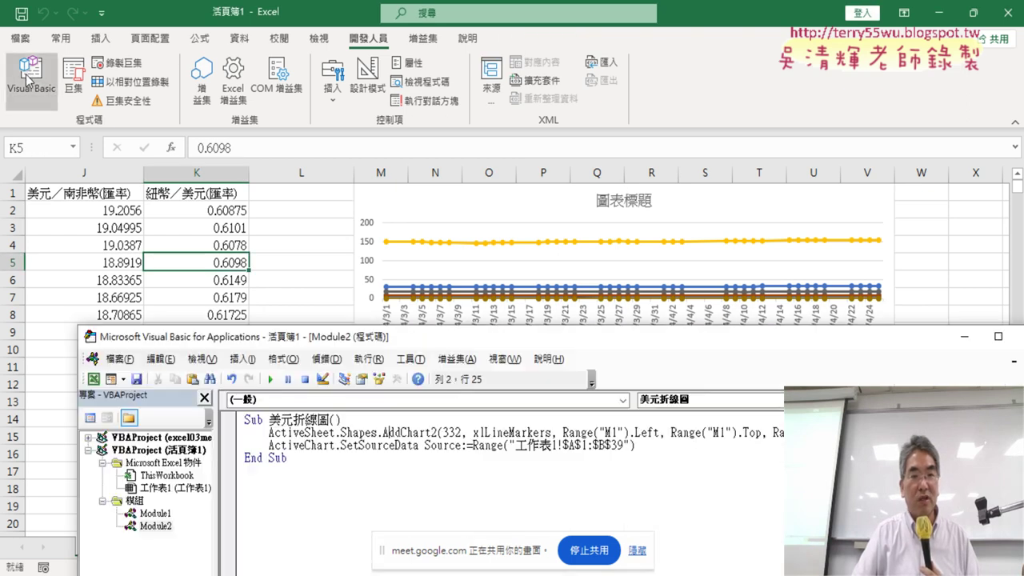
pyautogui.click(272, 380)
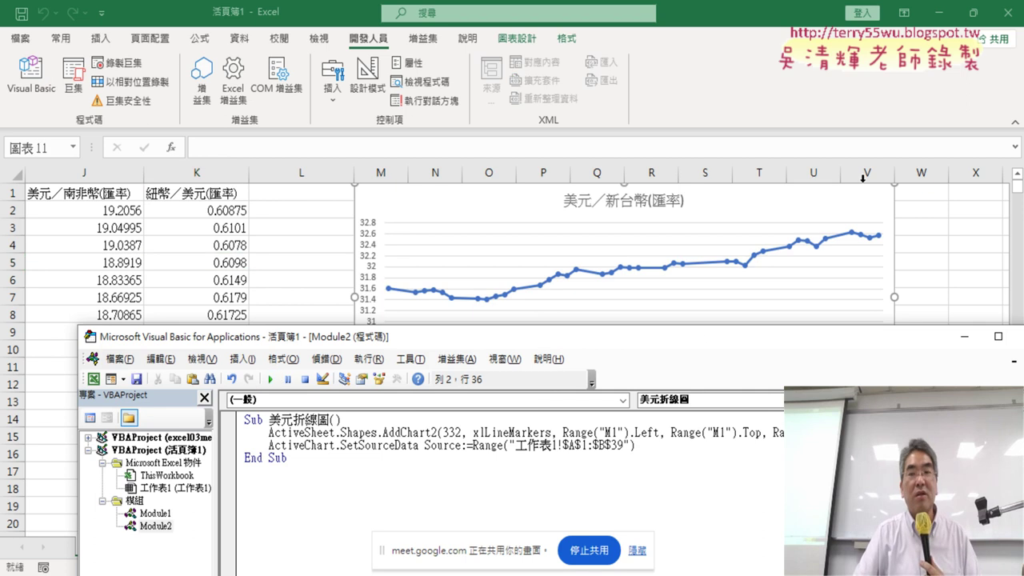
pyautogui.moveTo(796, 342); pyautogui.dragTo(743, 456)
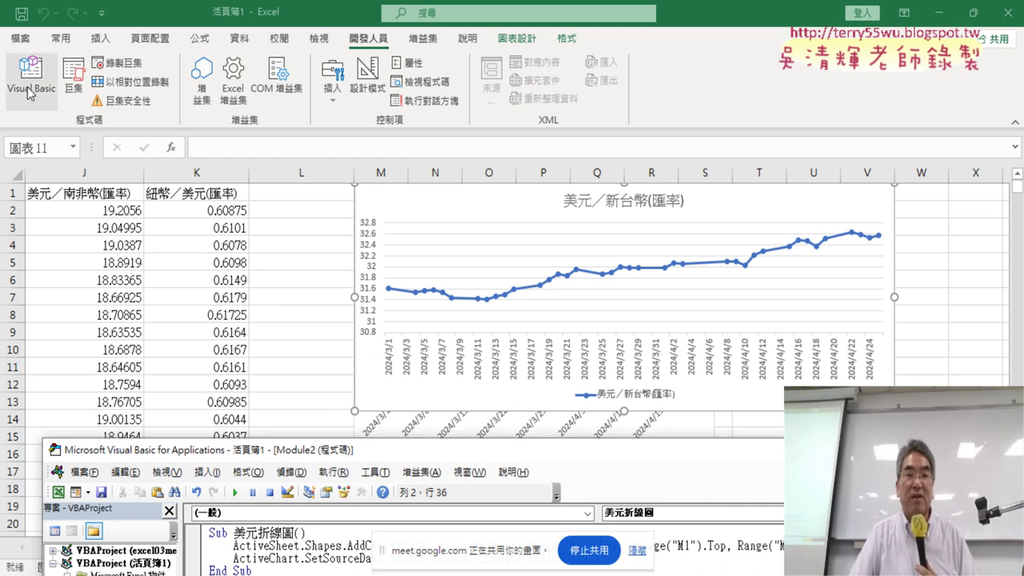
# - After the width argument, add Range("M1").Height*10 as the chart height
pyautogui.moveTo(399, 446); pyautogui.dragTo(311, 105)
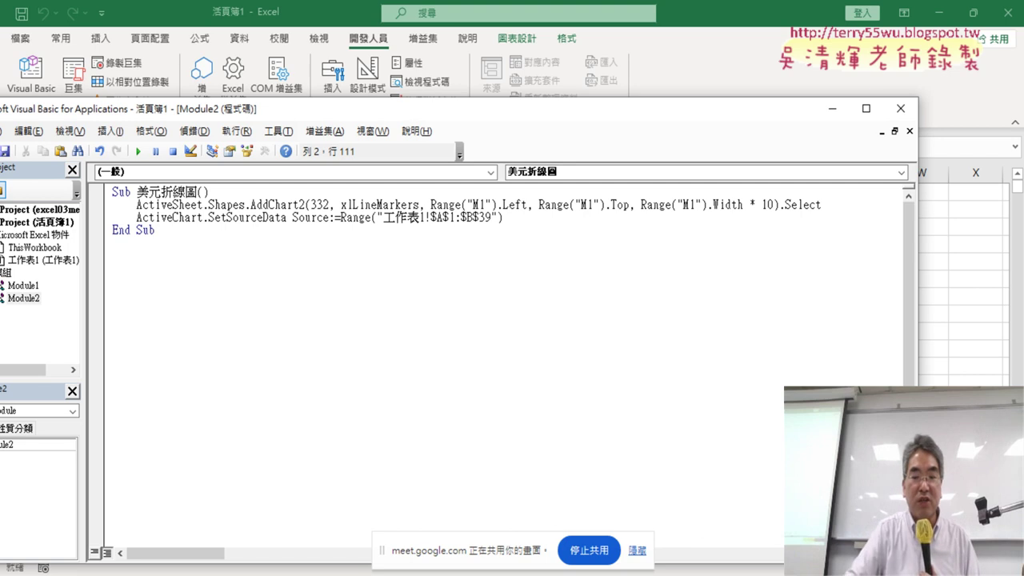
pyautogui.write(',')
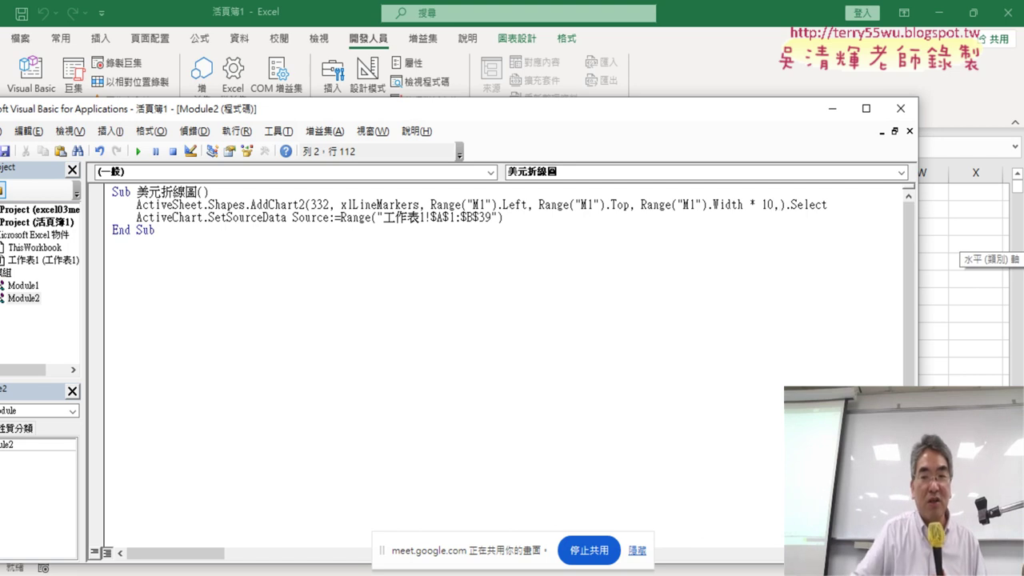
pyautogui.moveTo(706, 205); pyautogui.dragTo(671, 204)
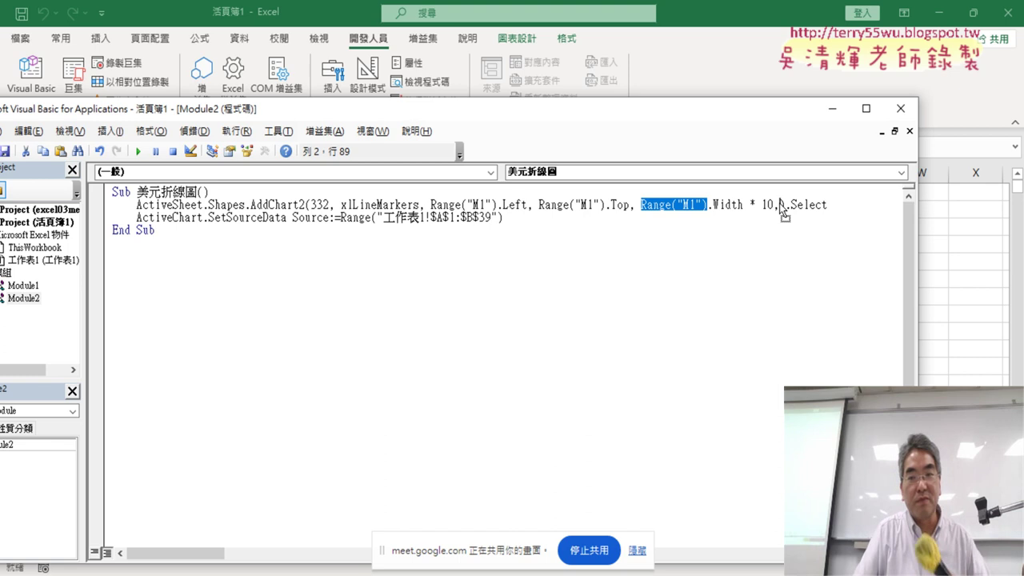
pyautogui.moveTo(780, 206); pyautogui.dragTo(779, 206)
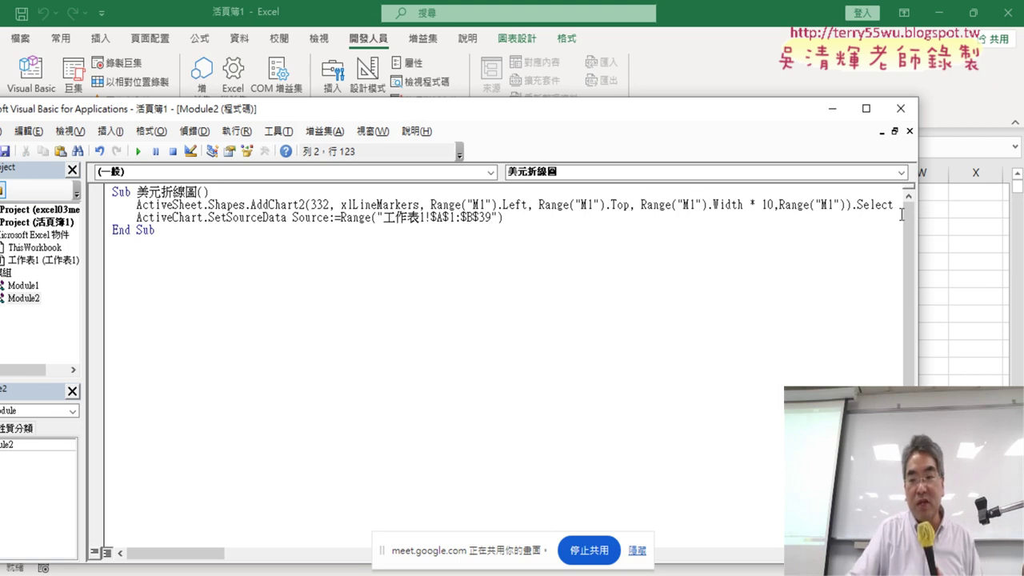
pyautogui.write('.')
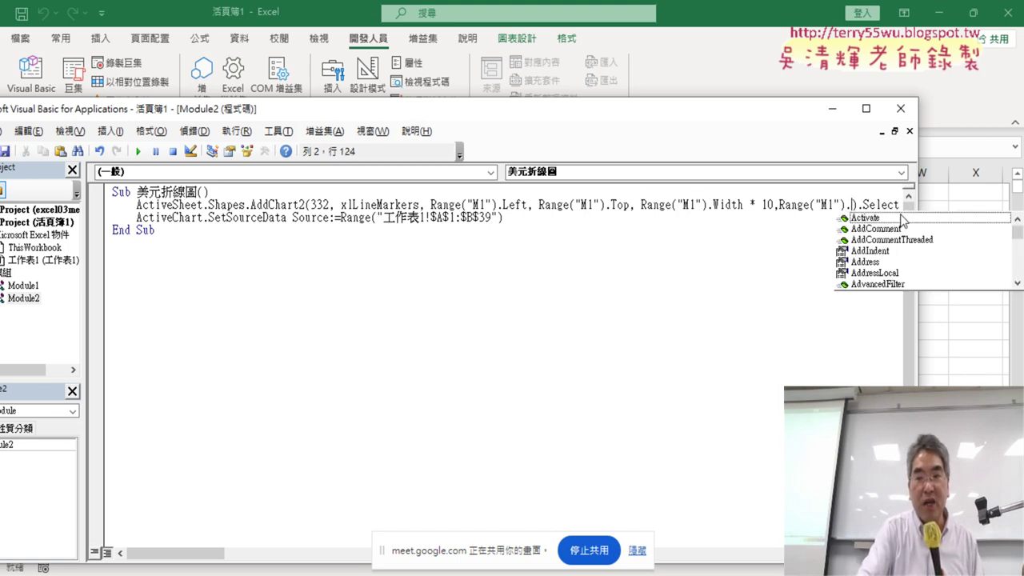
pyautogui.write('H')
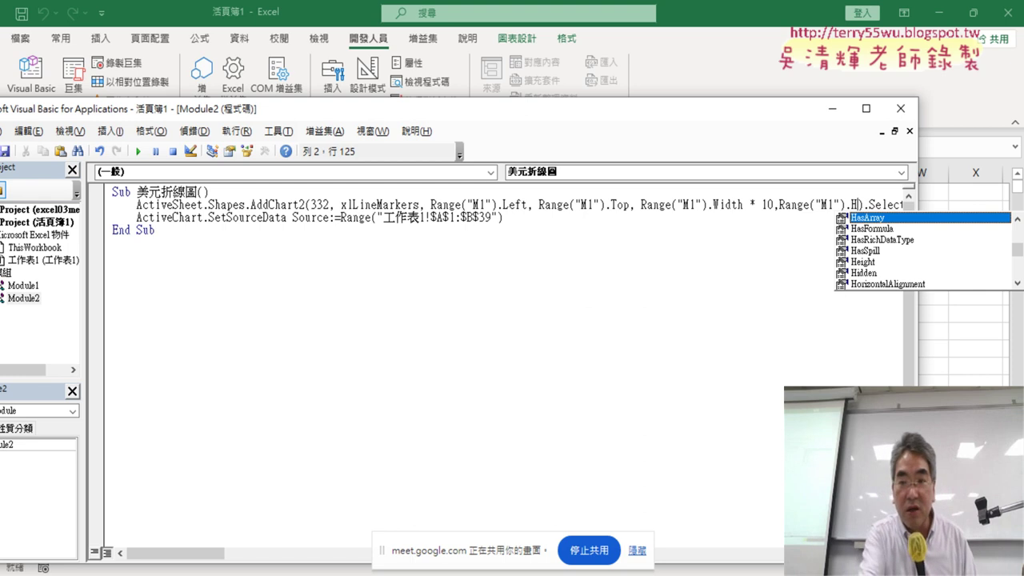
pyautogui.write('e')
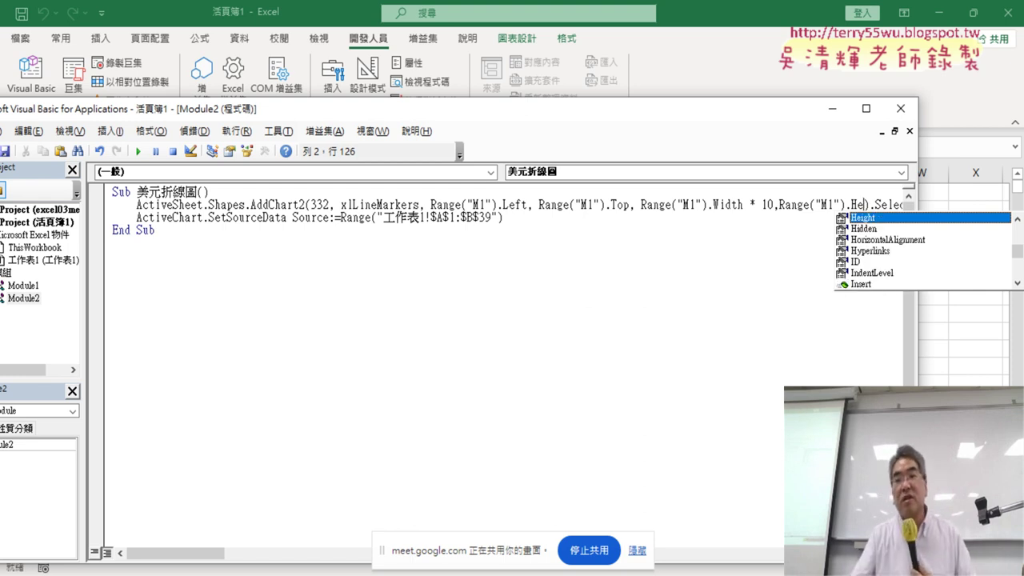
pyautogui.doubleClick(864, 218)
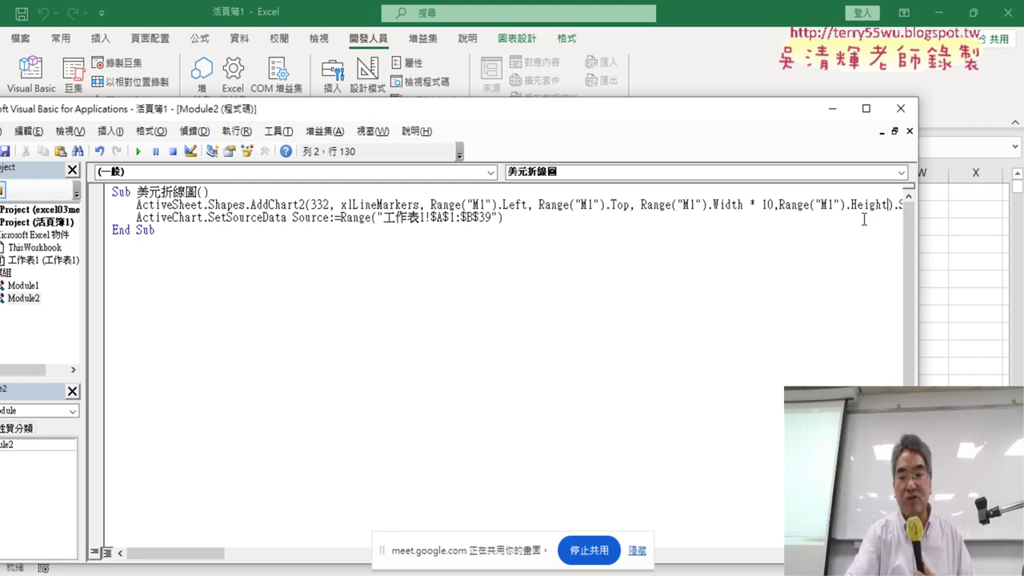
pyautogui.write('0')
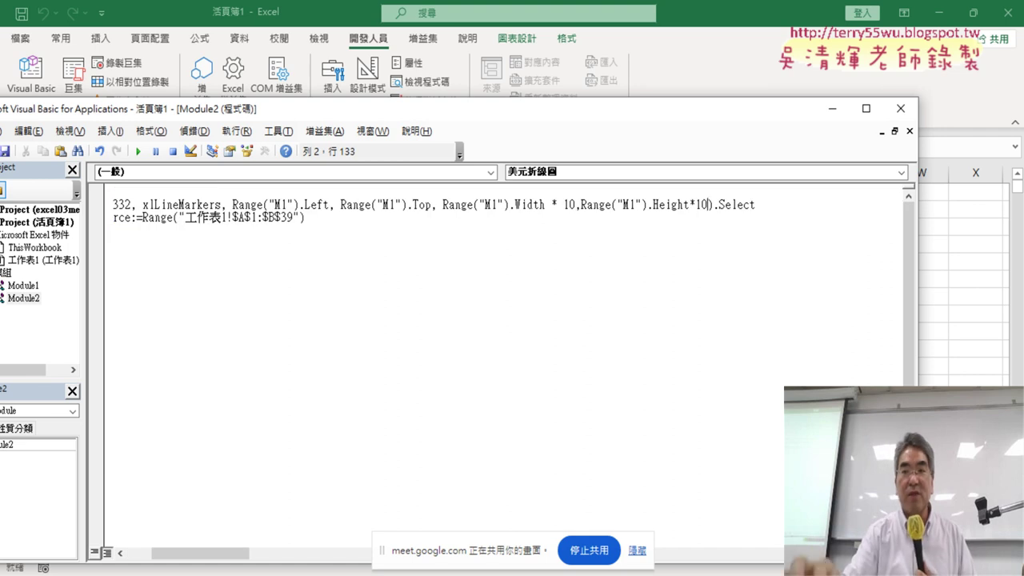
pyautogui.click(799, 337)
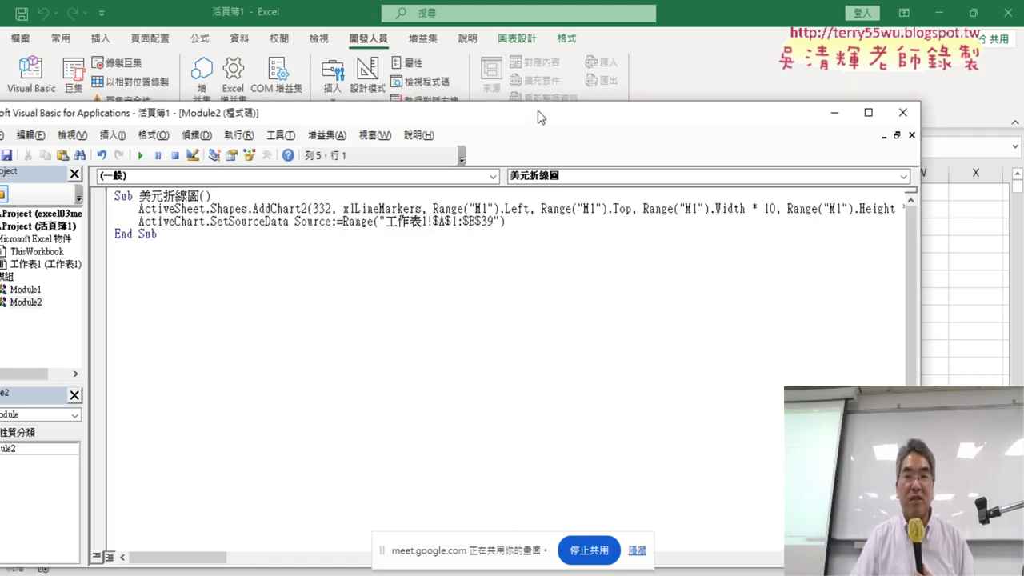
pyautogui.moveTo(538, 110); pyautogui.dragTo(596, 388)
# - Run the updated macro twice, yielding the taller 圖表 13 at M1 across columns M–V
pyautogui.click(274, 475)
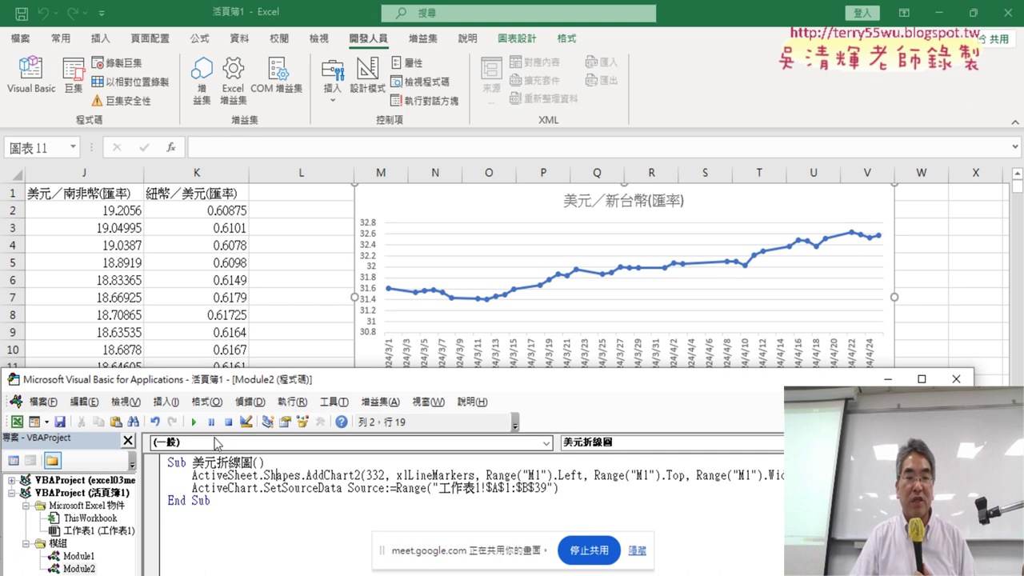
pyautogui.click(195, 422)
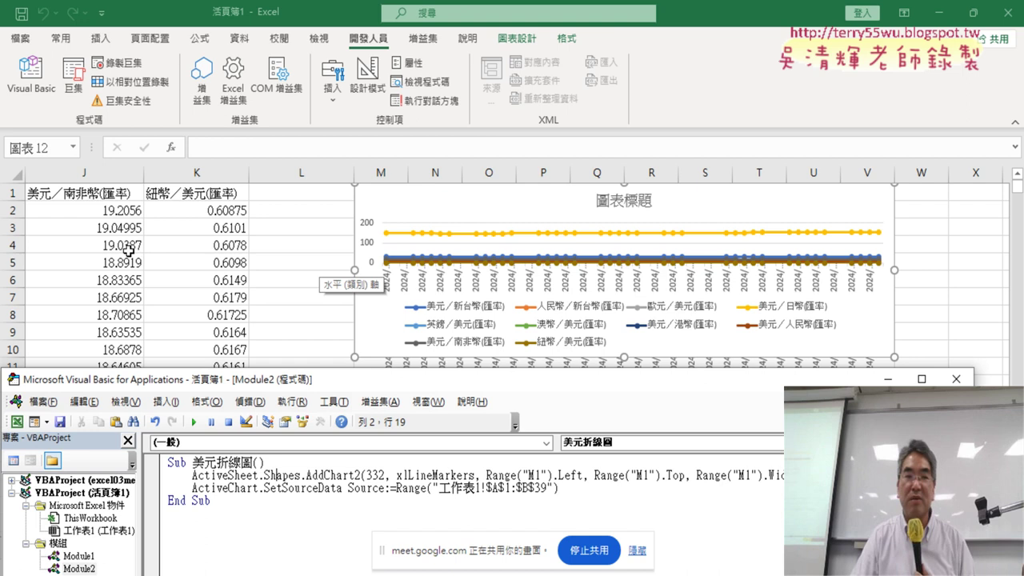
pyautogui.click(94, 246)
pyautogui.click(30, 74)
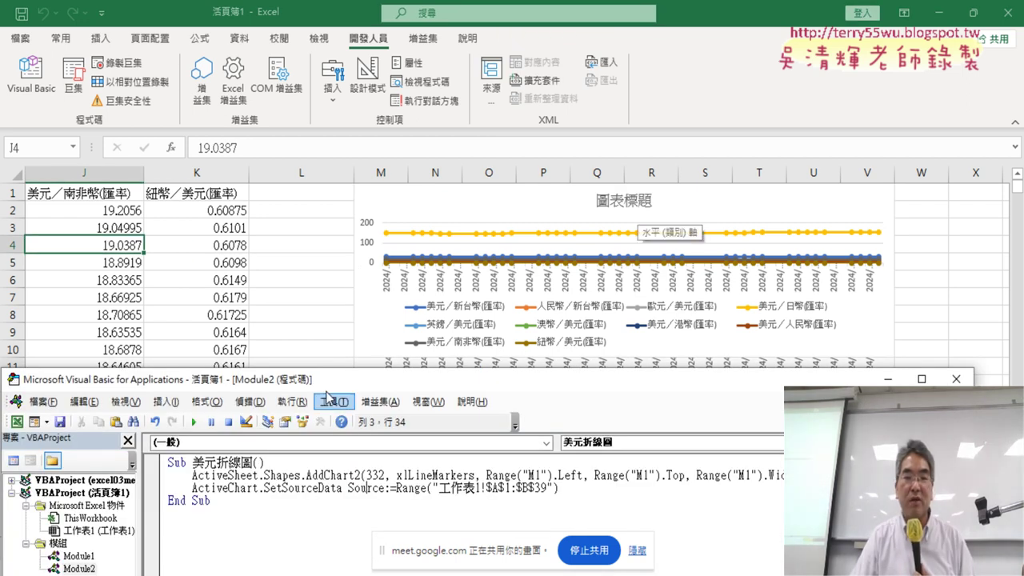
pyautogui.click(194, 422)
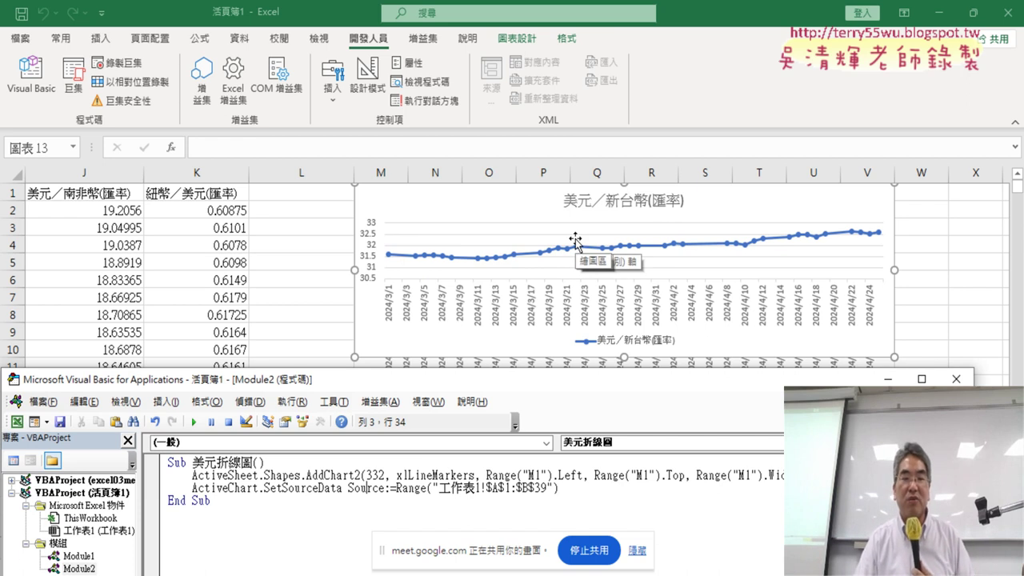
pyautogui.moveTo(522, 385); pyautogui.dragTo(404, 256)
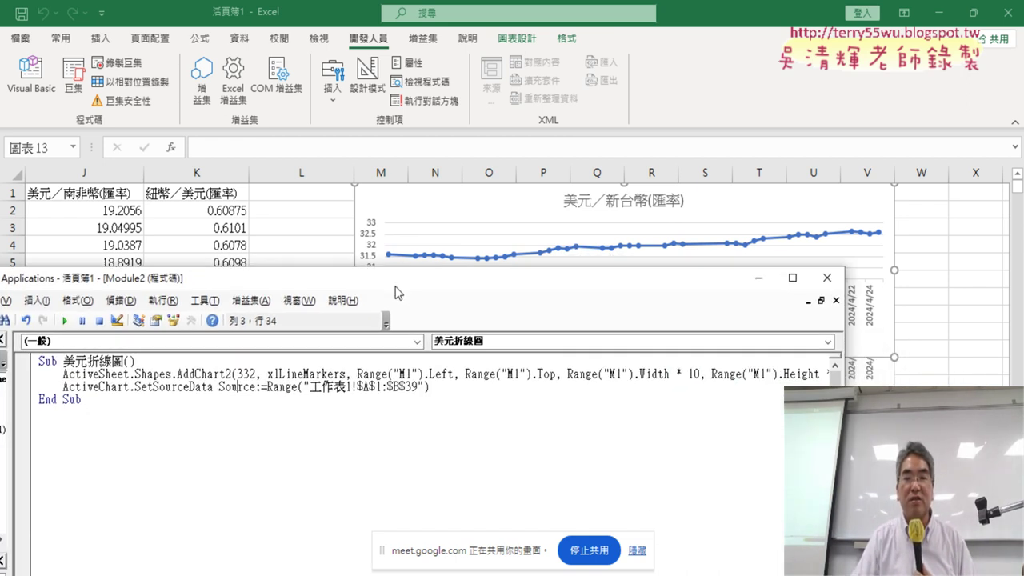
# - Highlight the Left/Top and Width/Height arguments in AddChart2, then return to the worksheet
pyautogui.moveTo(853, 336); pyautogui.dragTo(909, 336)
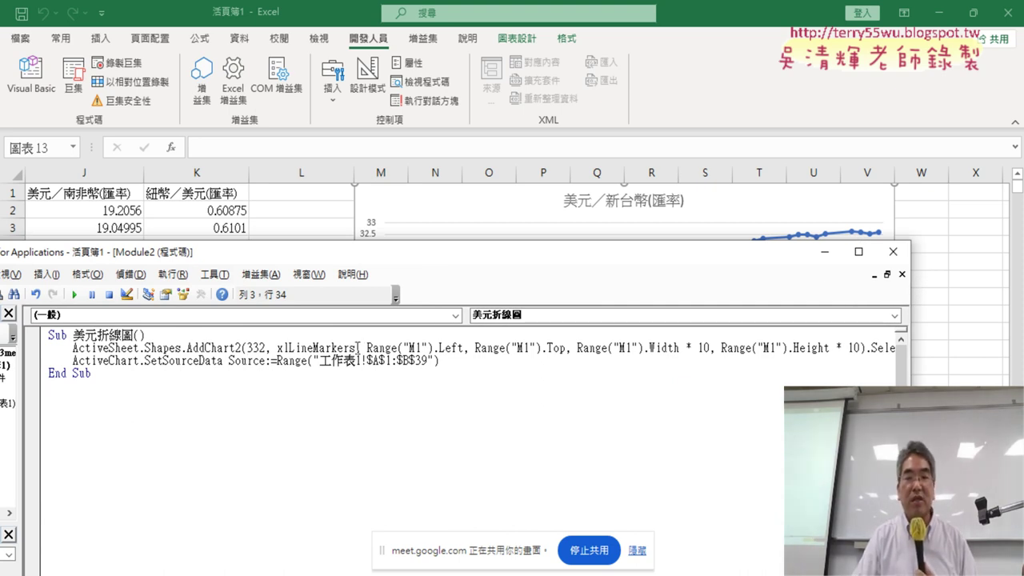
pyautogui.moveTo(356, 348)
pyautogui.mouseDown()
pyautogui.moveTo(577, 349)
pyautogui.moveTo(468, 355)
pyautogui.moveTo(559, 353)
pyautogui.mouseUp()
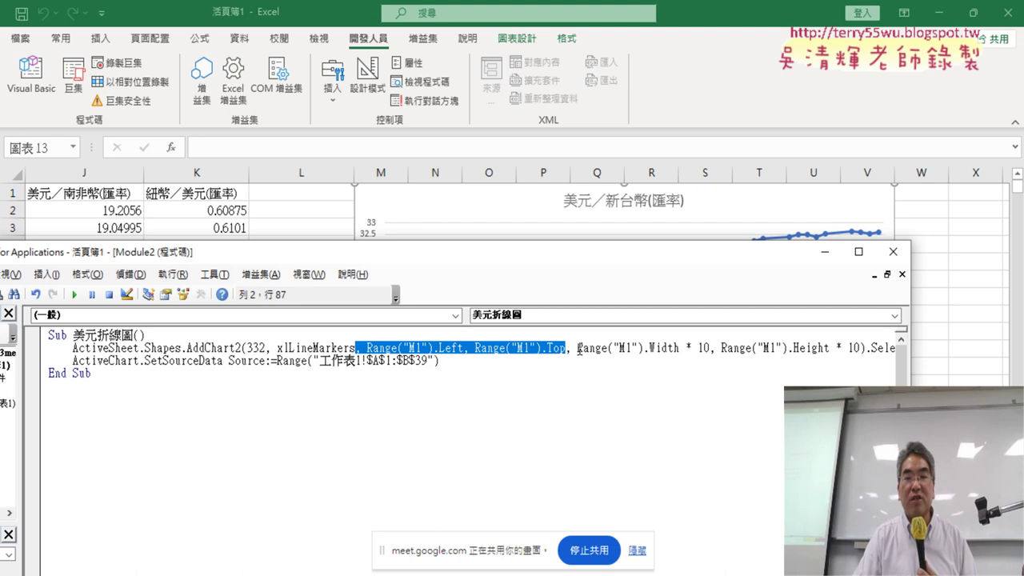
pyautogui.moveTo(577, 350); pyautogui.dragTo(860, 350)
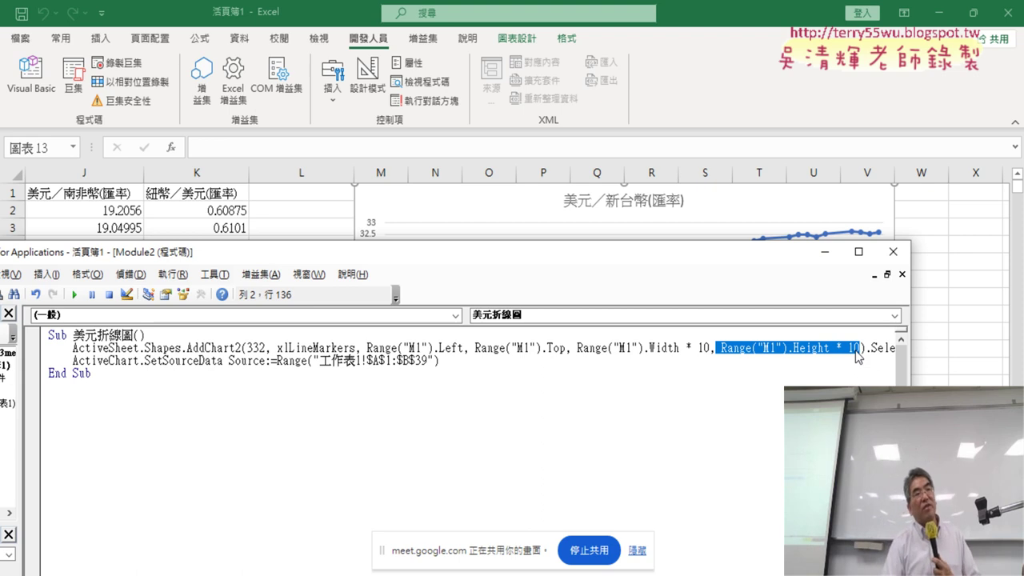
pyautogui.click(151, 227)
pyautogui.hscroll(-10, 432, 480)
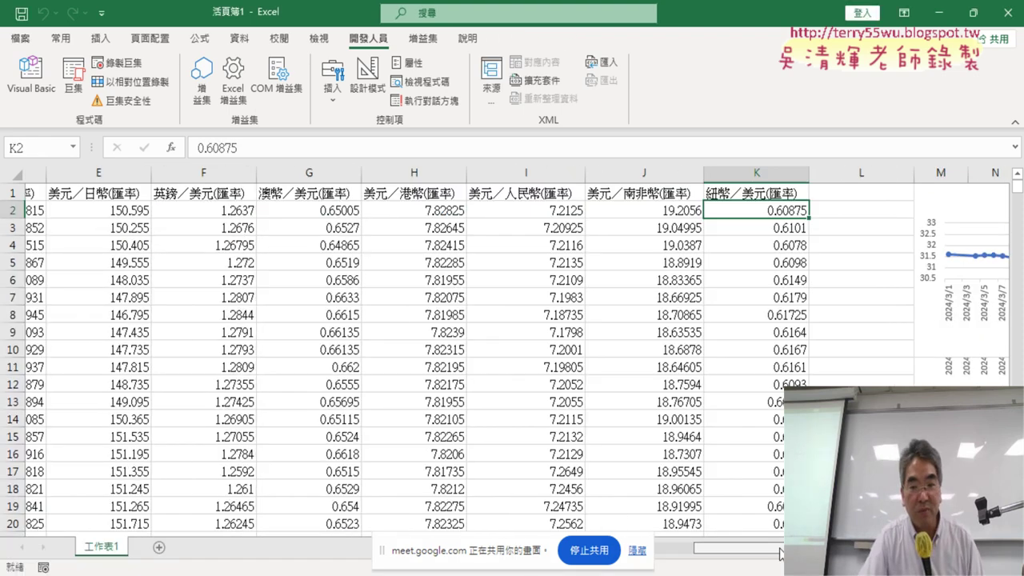
pyautogui.click(268, 172)
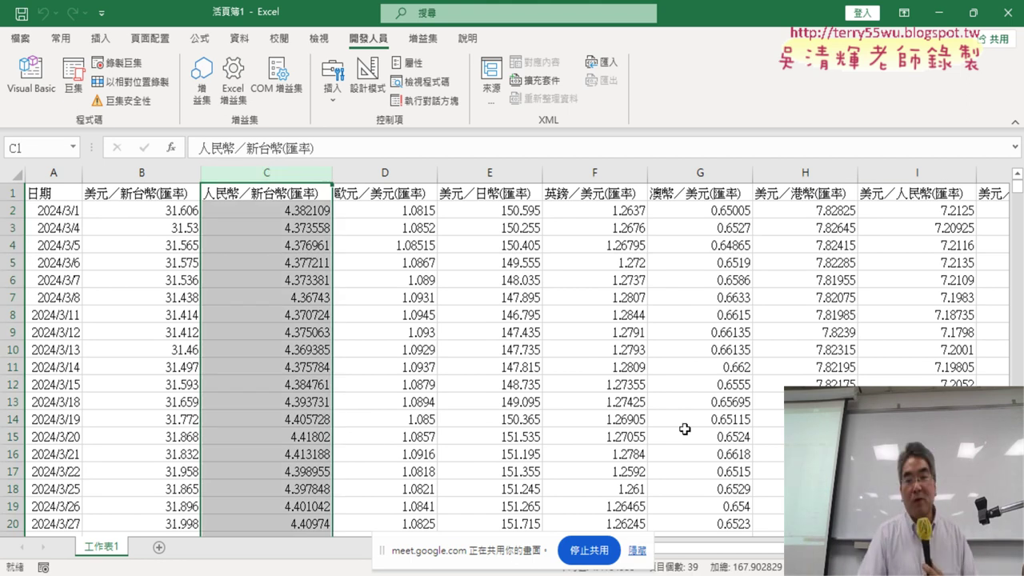
pyautogui.hscroll(10, 773, 560)
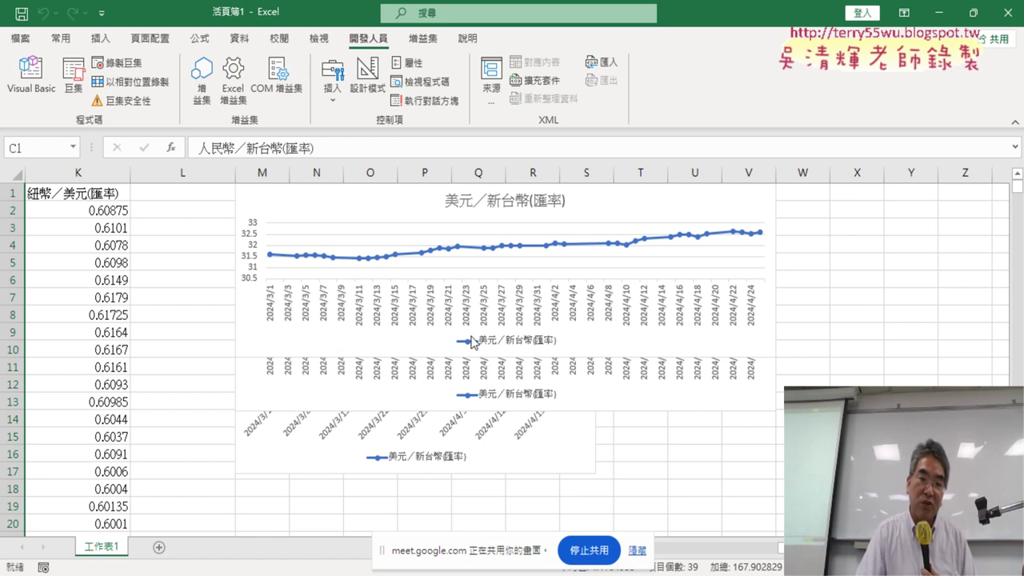
pyautogui.click(638, 550)
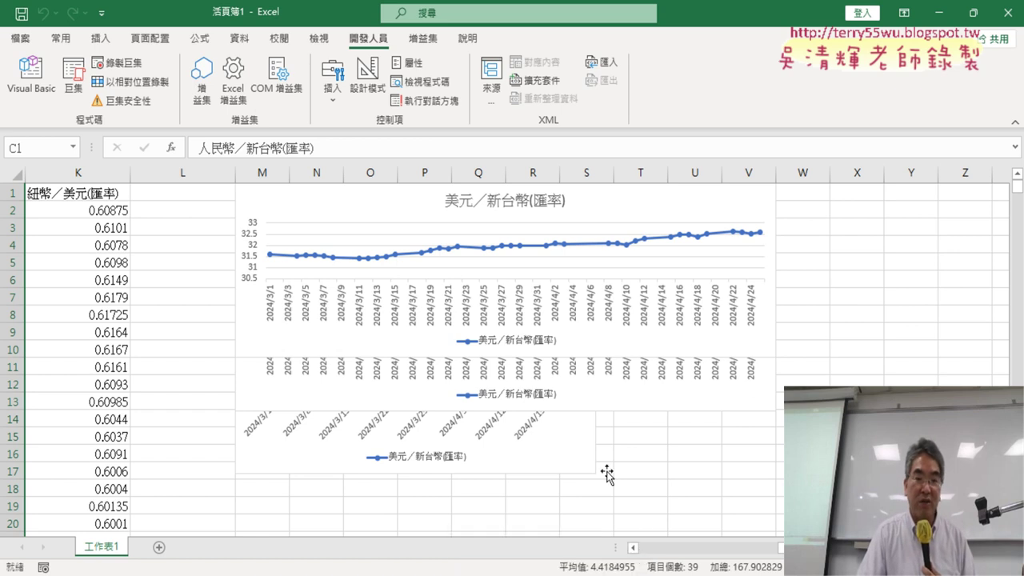